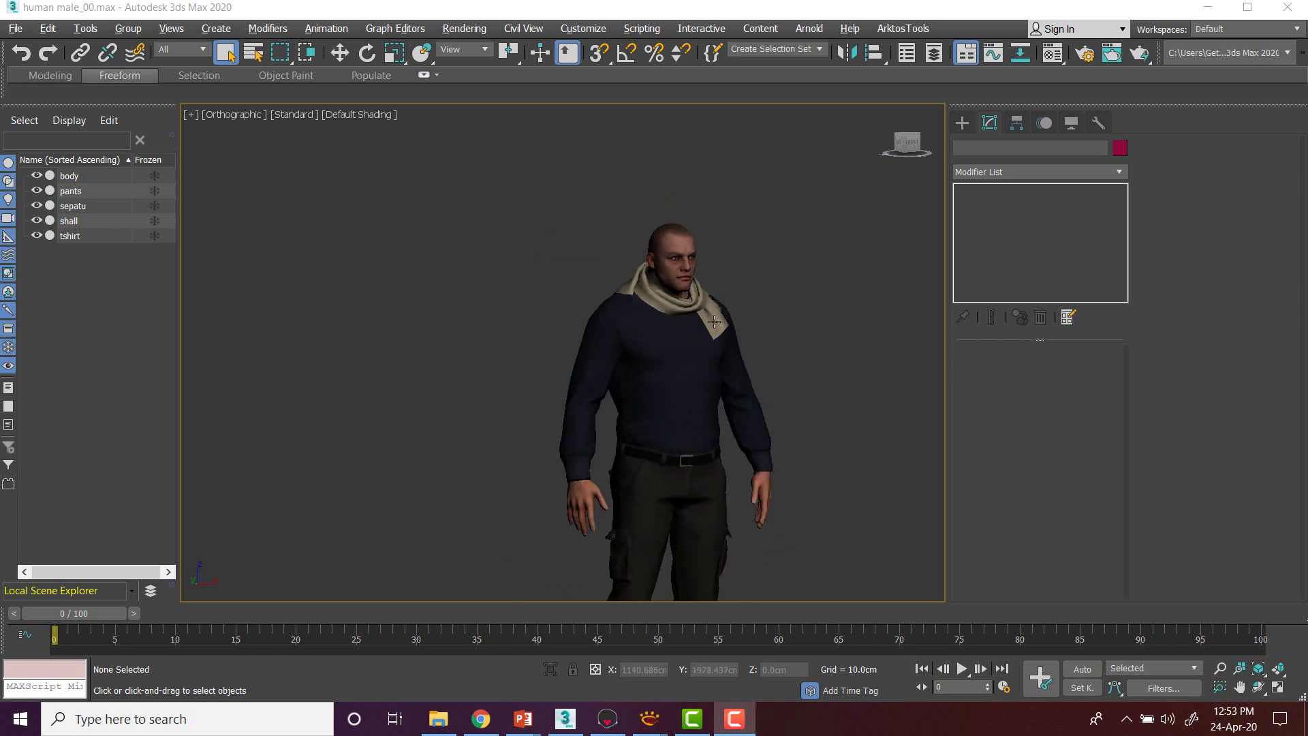
Step: Examine the clothed character model in the viewport and its body, pants, sepatu, shall and tshirt maps in the texture folder
left_click(714, 321)
middle_click_drag(714, 321, 727, 207)
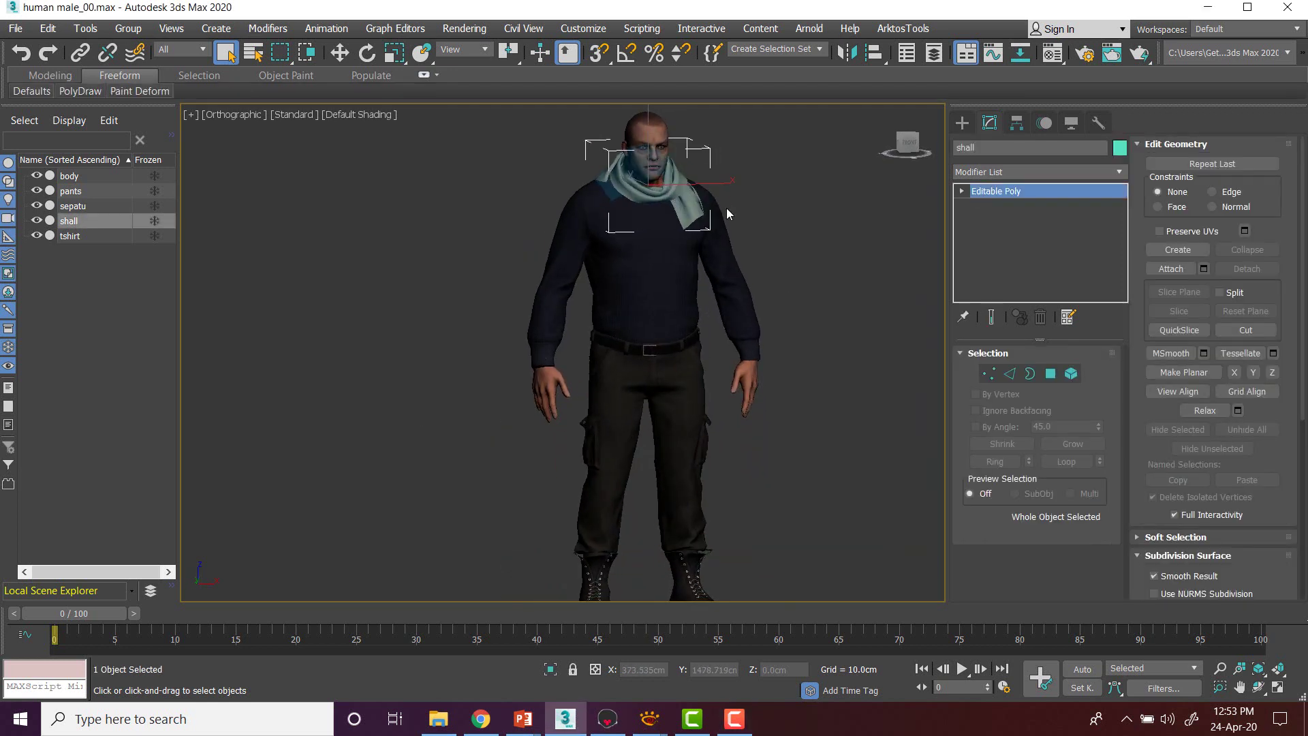
scroll(727, 207, "up", 3)
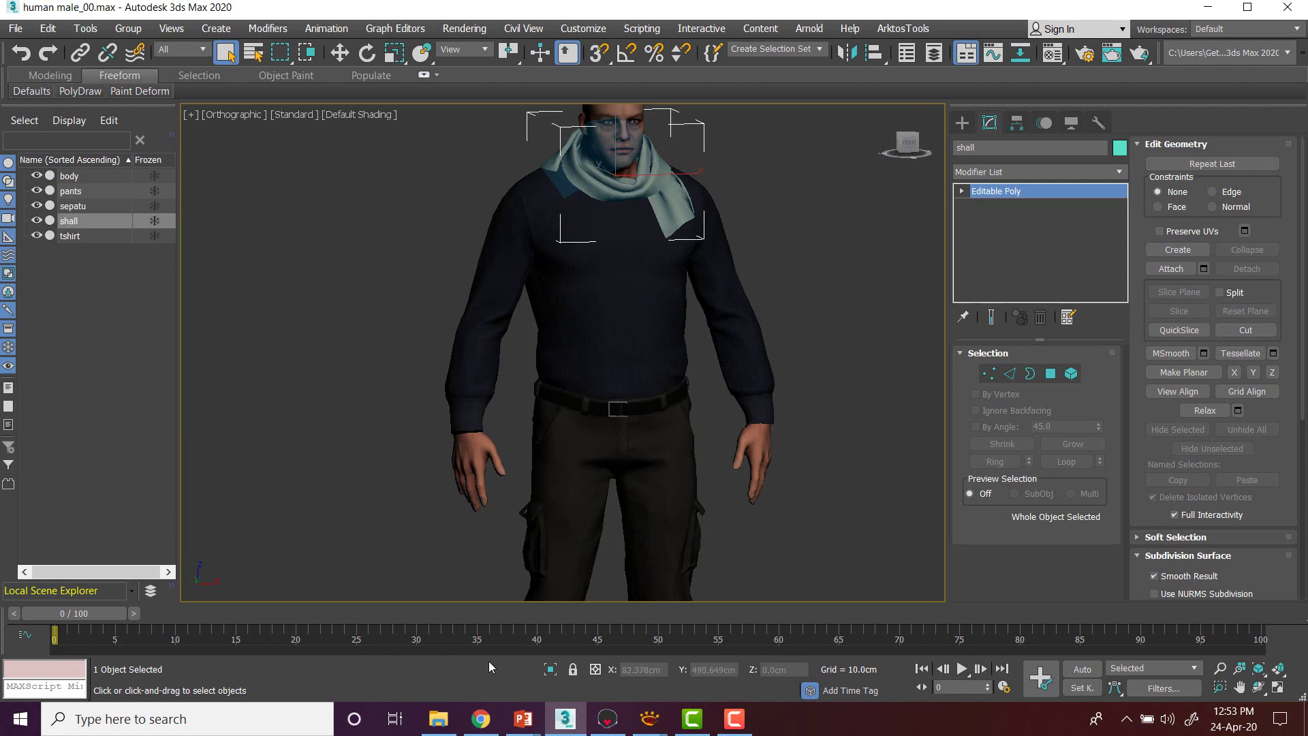
left_click(438, 719)
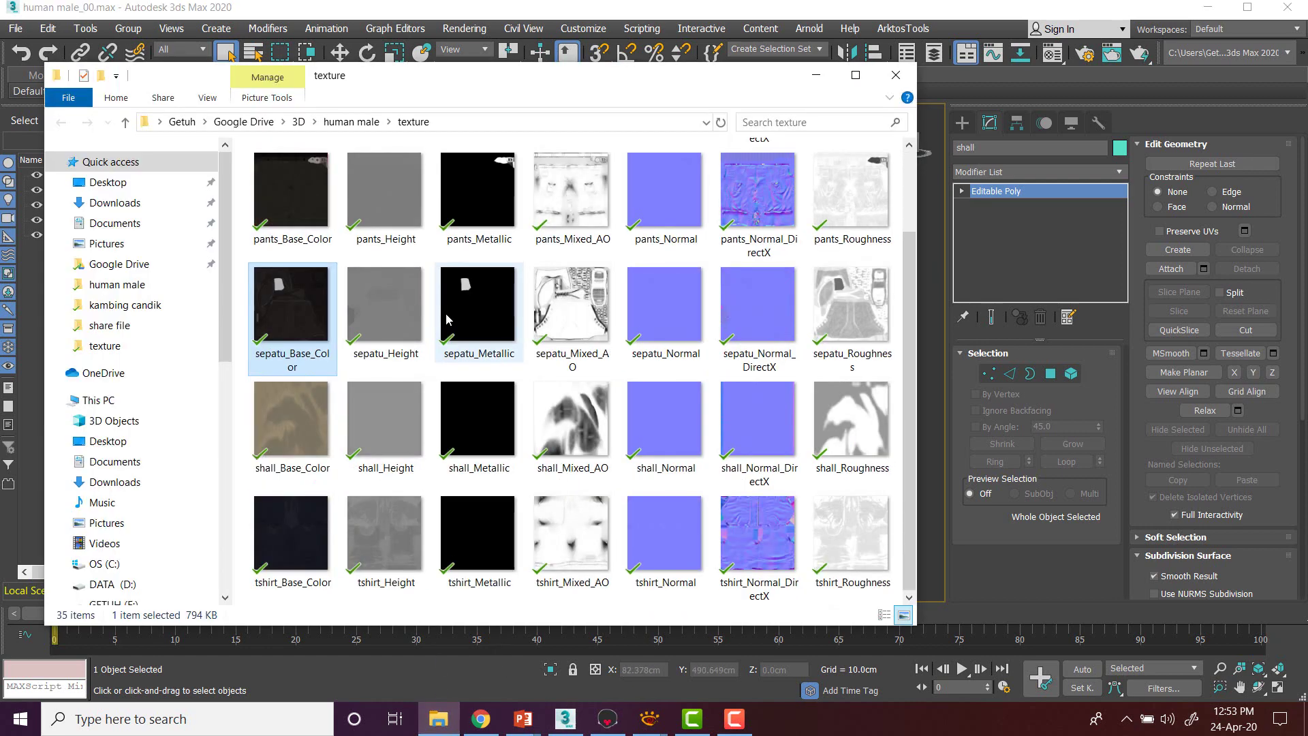
scroll(524, 368, "up", 1)
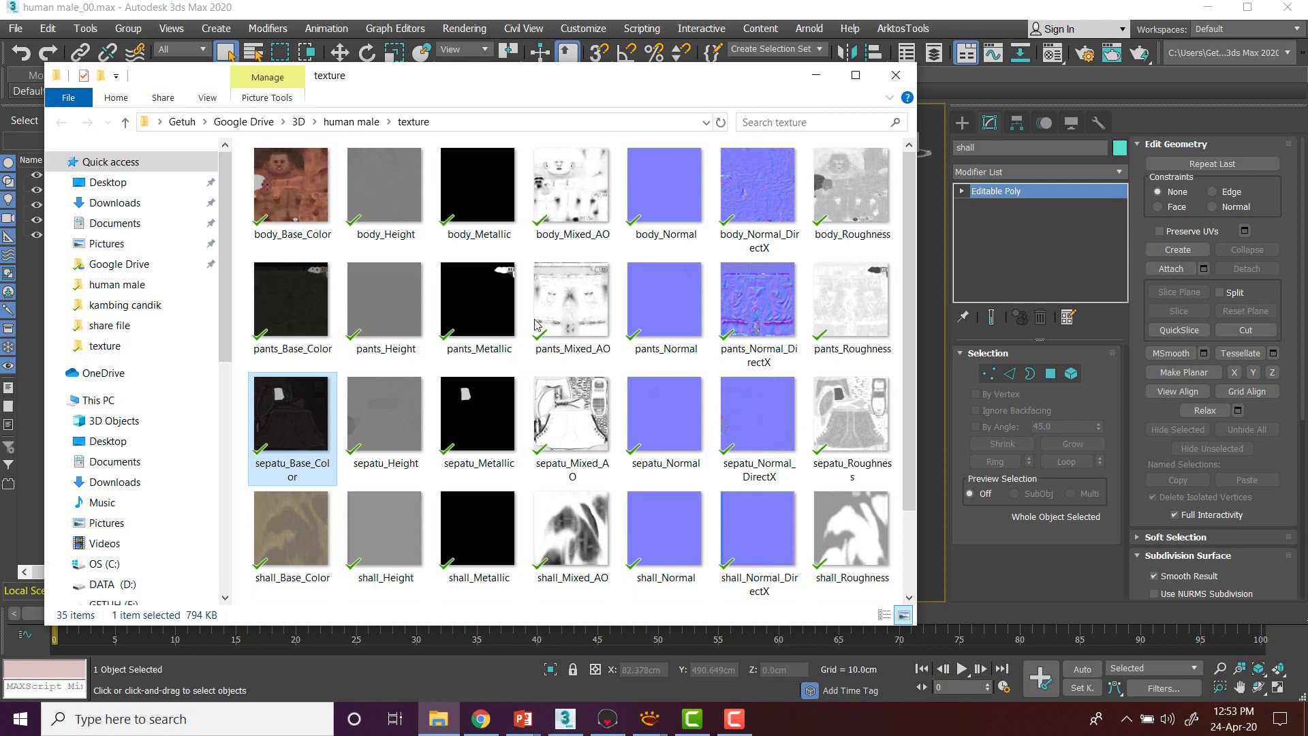
left_click(629, 2)
middle_click_drag(614, 228, 715, 245, "alt")
left_click(795, 295)
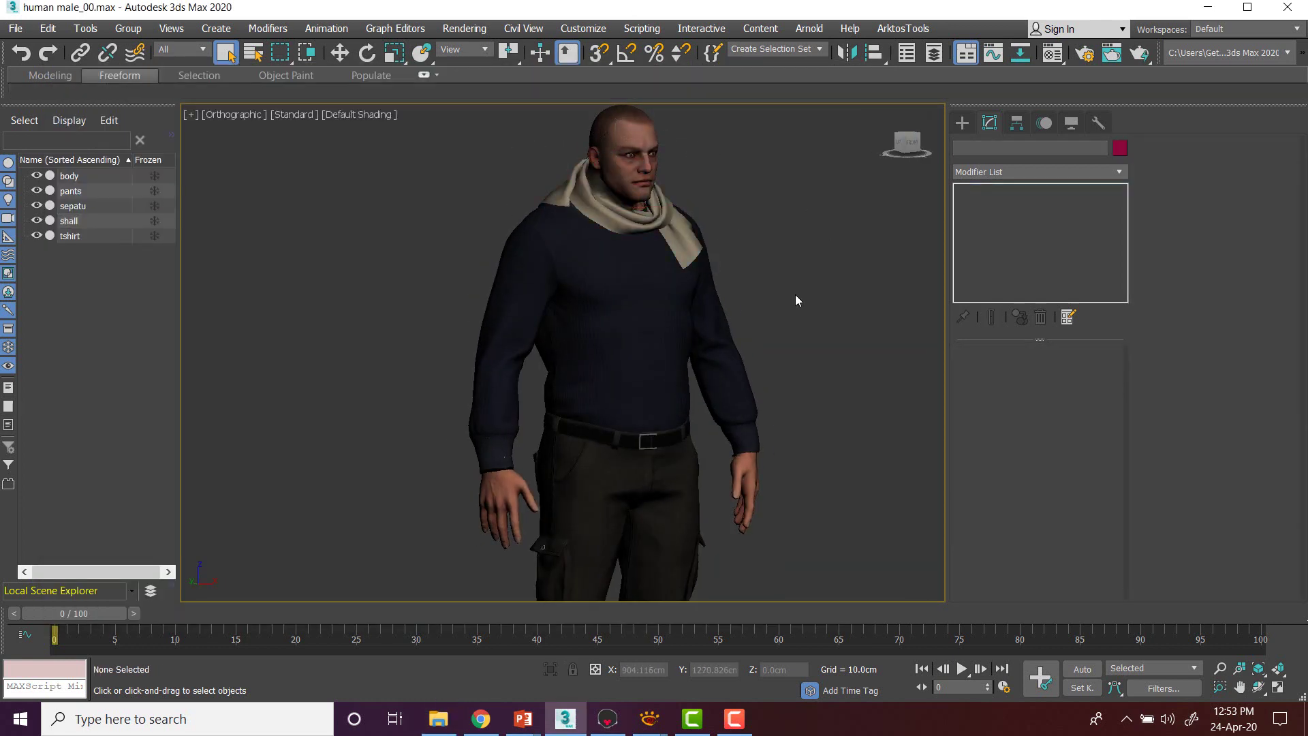
scroll(796, 299, "down", 2)
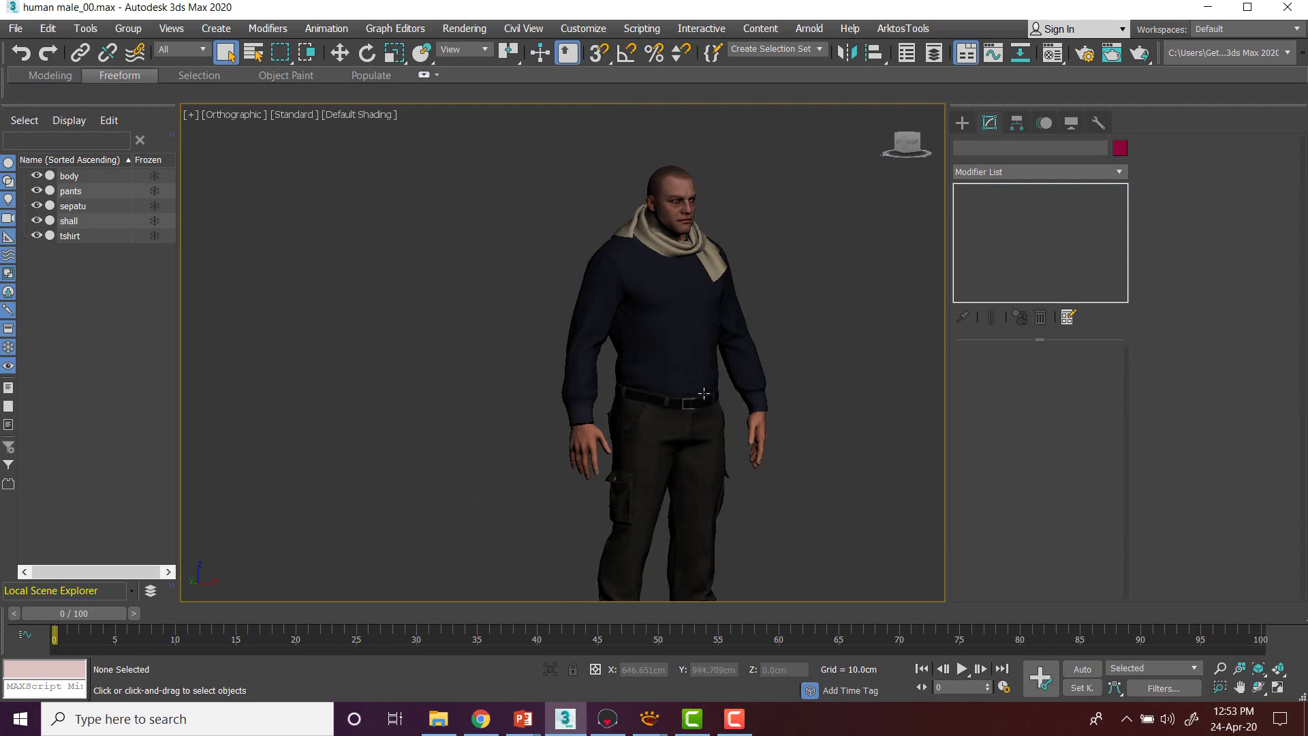
Step: Switch to Marmoset Toolbag and inspect the textured, lit character in the male scene from several angles
left_click(608, 719)
scroll(737, 154, "up", 10)
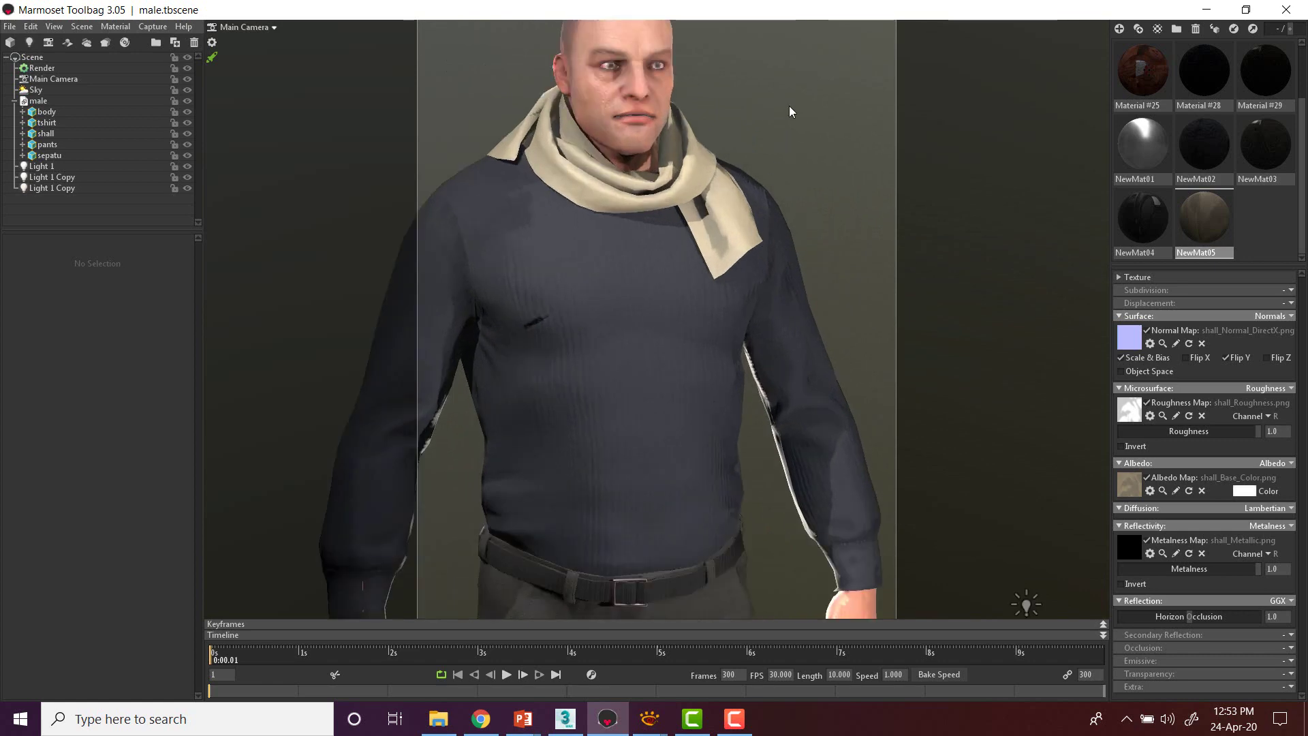
left_click_drag(789, 112, 818, 207)
scroll(792, 225, "up", 3)
scroll(780, 256, "down", 3)
left_click_drag(803, 273, 713, 200)
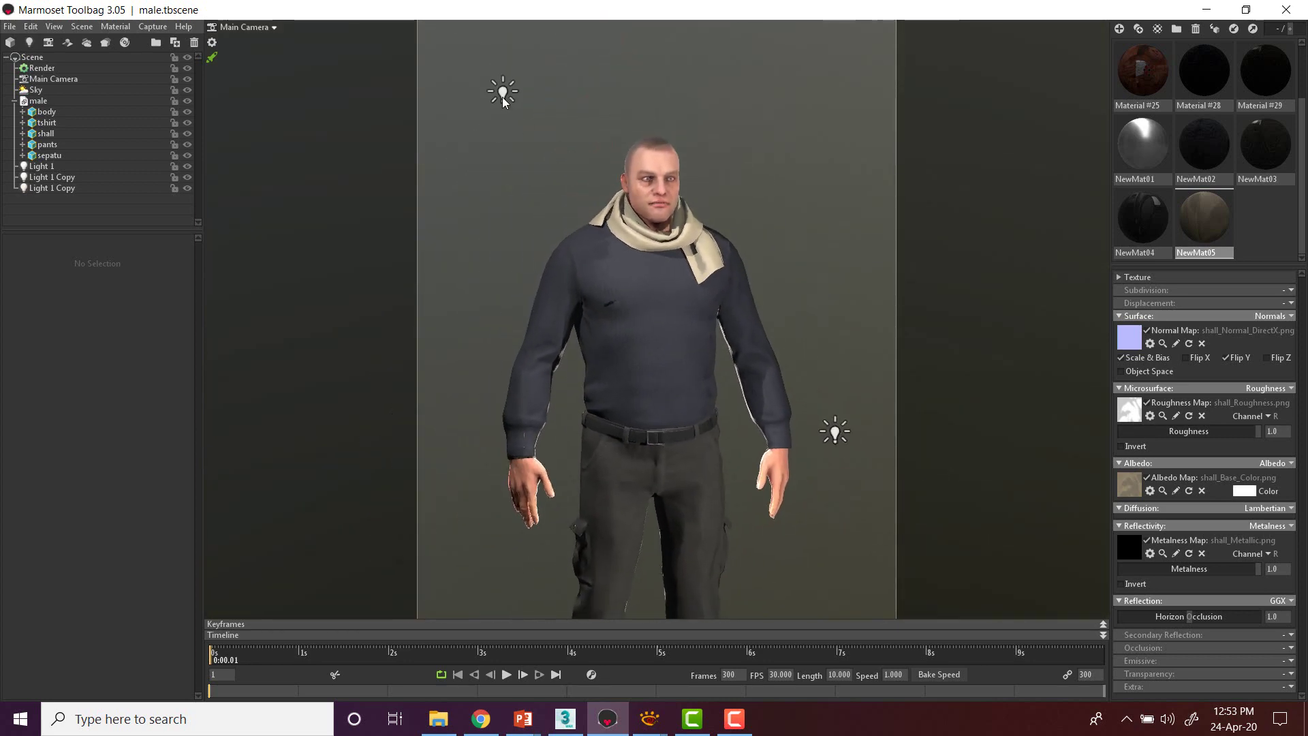
Step: Shift Light 1 sideways and raise it beside the character's head, then check the lighting on the head and torso
left_click(503, 96)
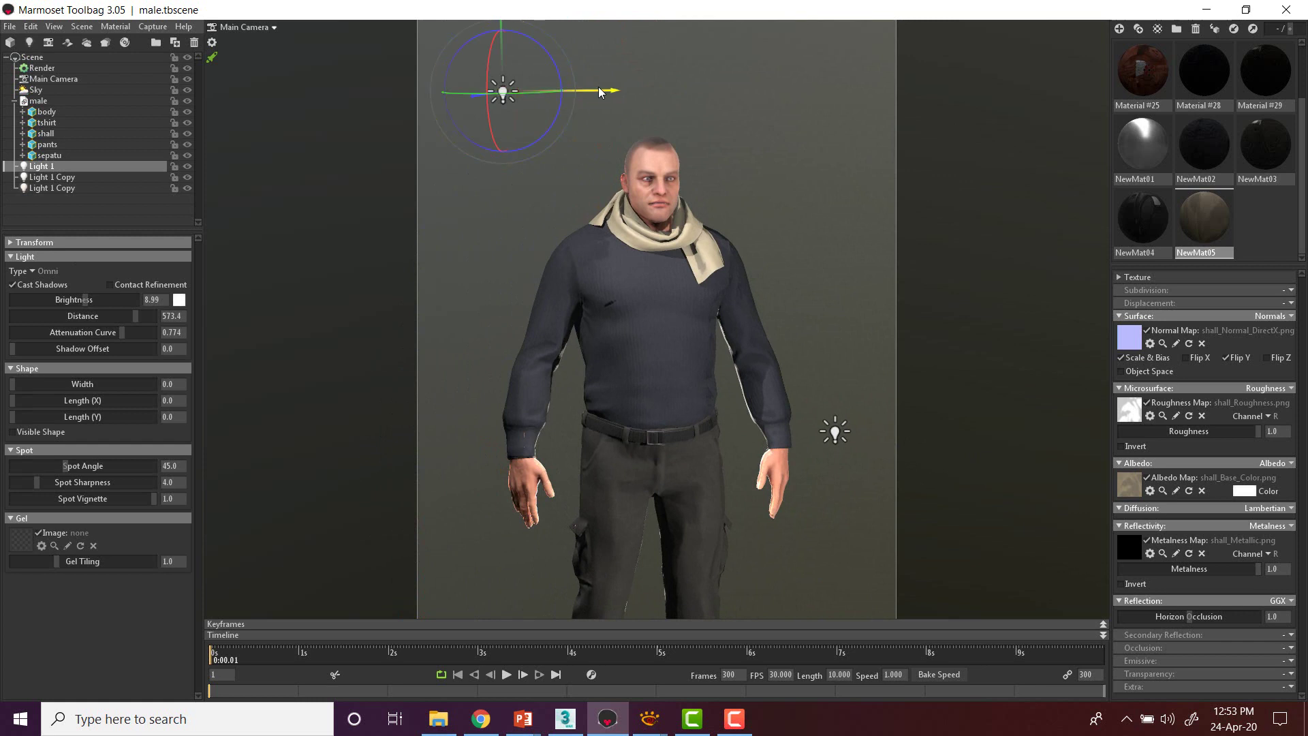
left_click_drag(598, 87, 583, 109)
middle_click_drag(584, 109, 674, 169)
middle_click_drag(576, 72, 575, 131)
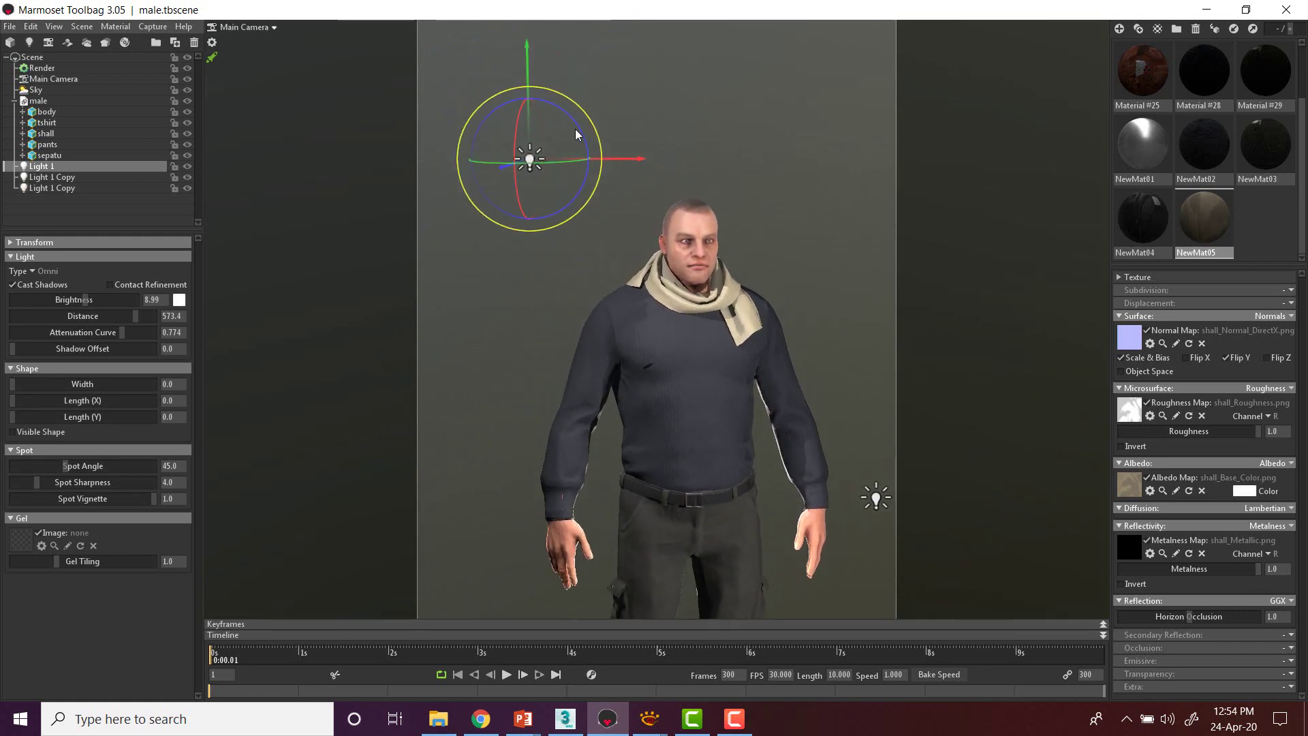
left_click_drag(525, 53, 489, 26)
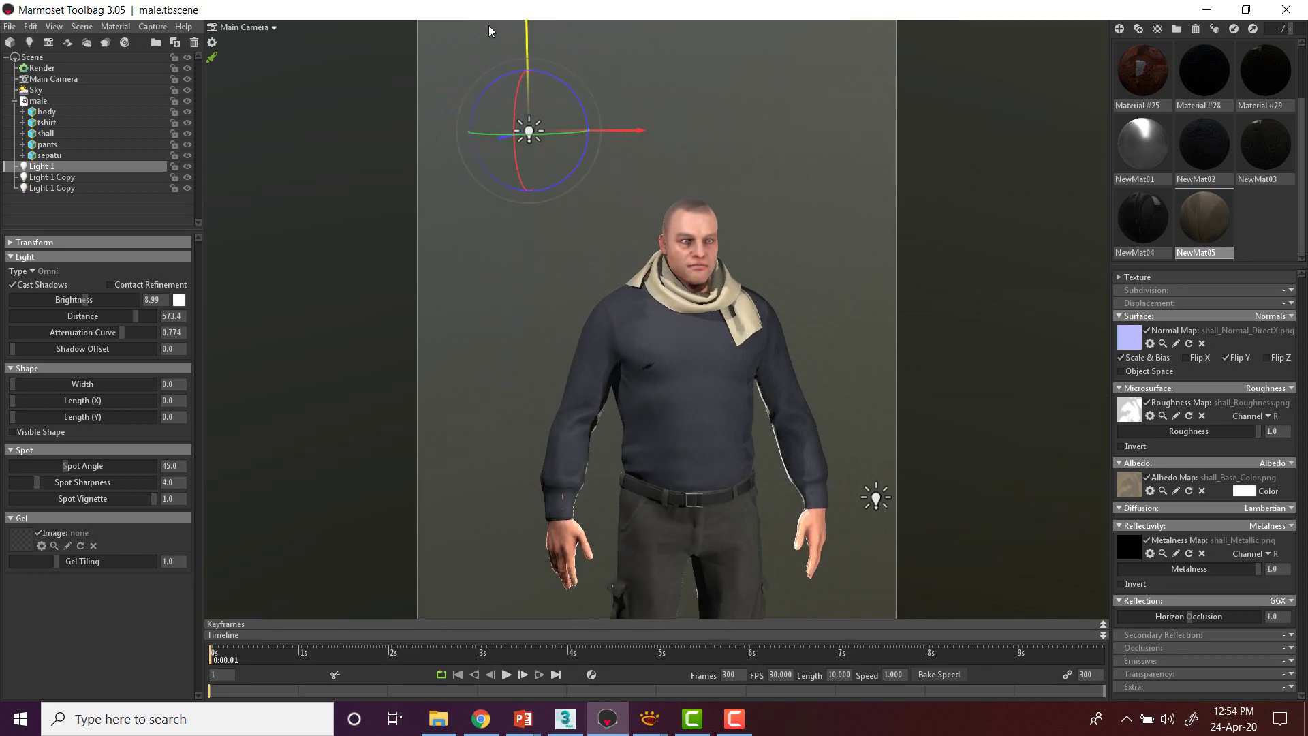
left_click_drag(626, 135, 708, 191)
scroll(742, 182, "up", 3)
scroll(729, 213, "up", 5)
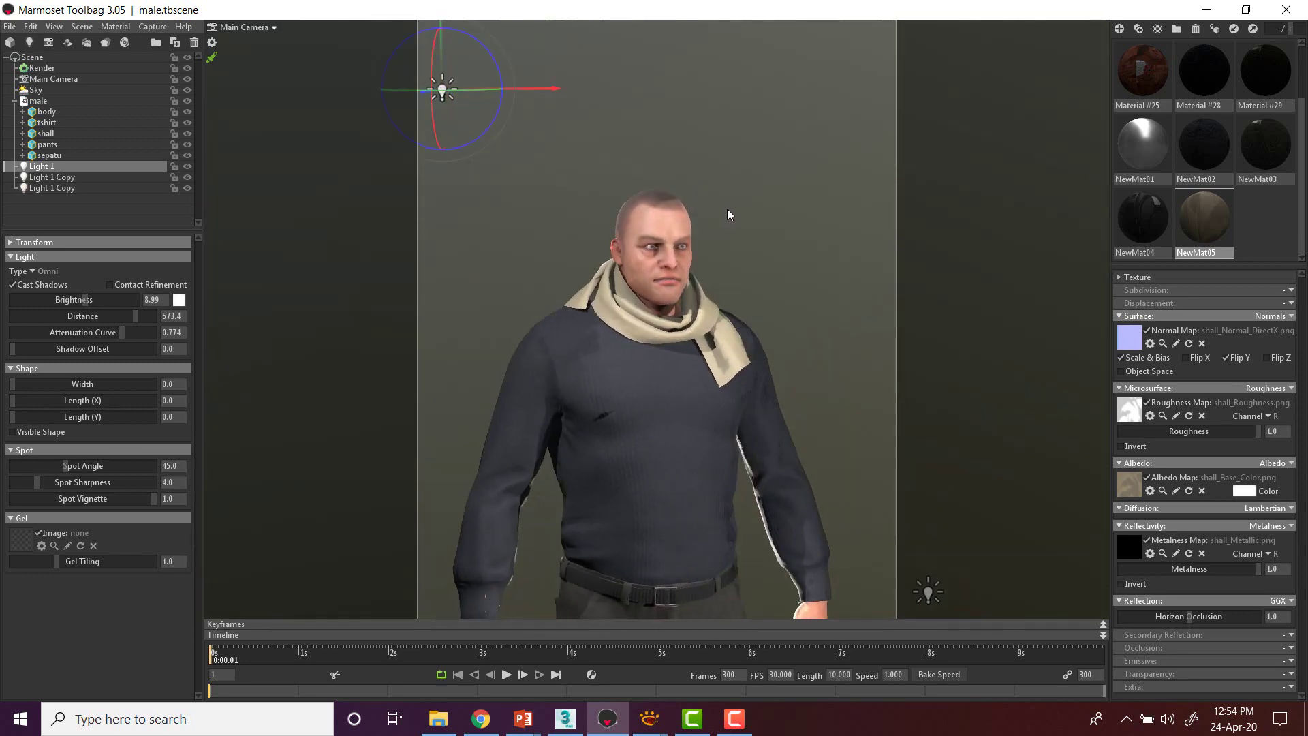
left_click_drag(746, 117, 748, 129)
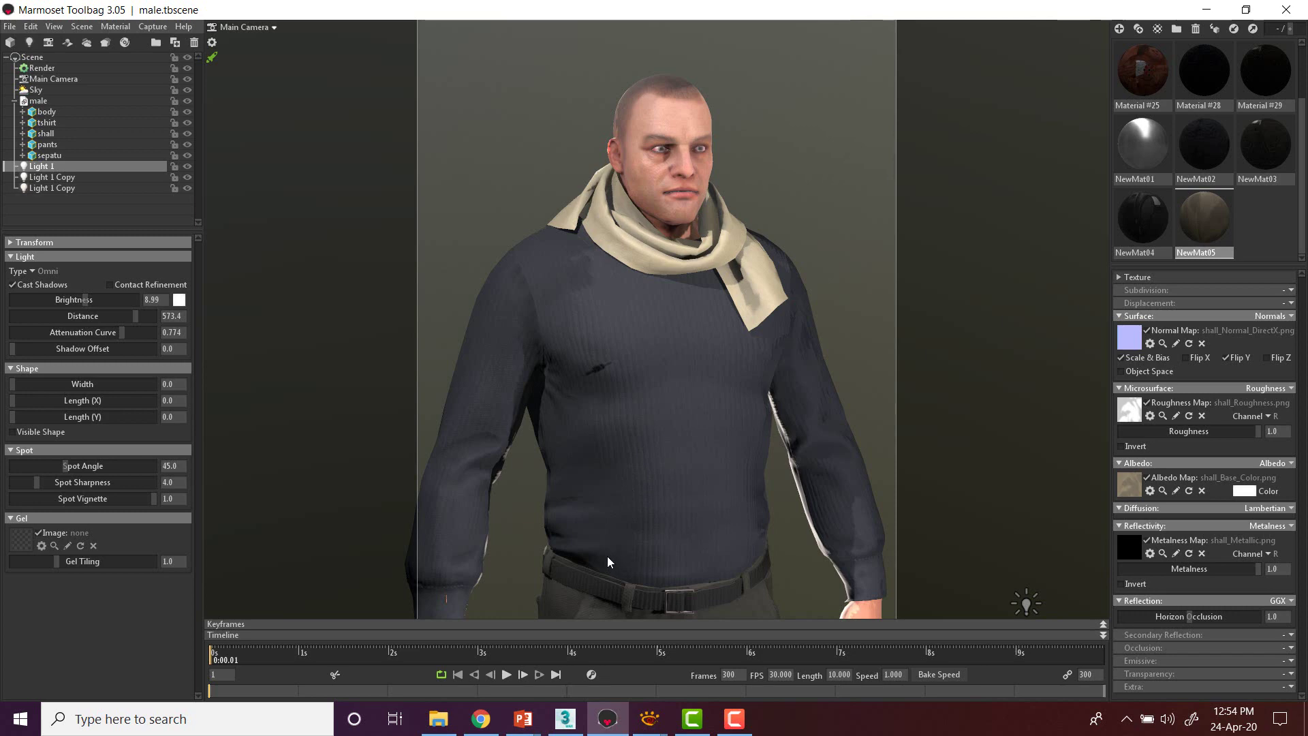
Step: Switch to 3ds Max and select all five character objects: body, pants, sepatu, shall and tshirt
left_click(565, 719)
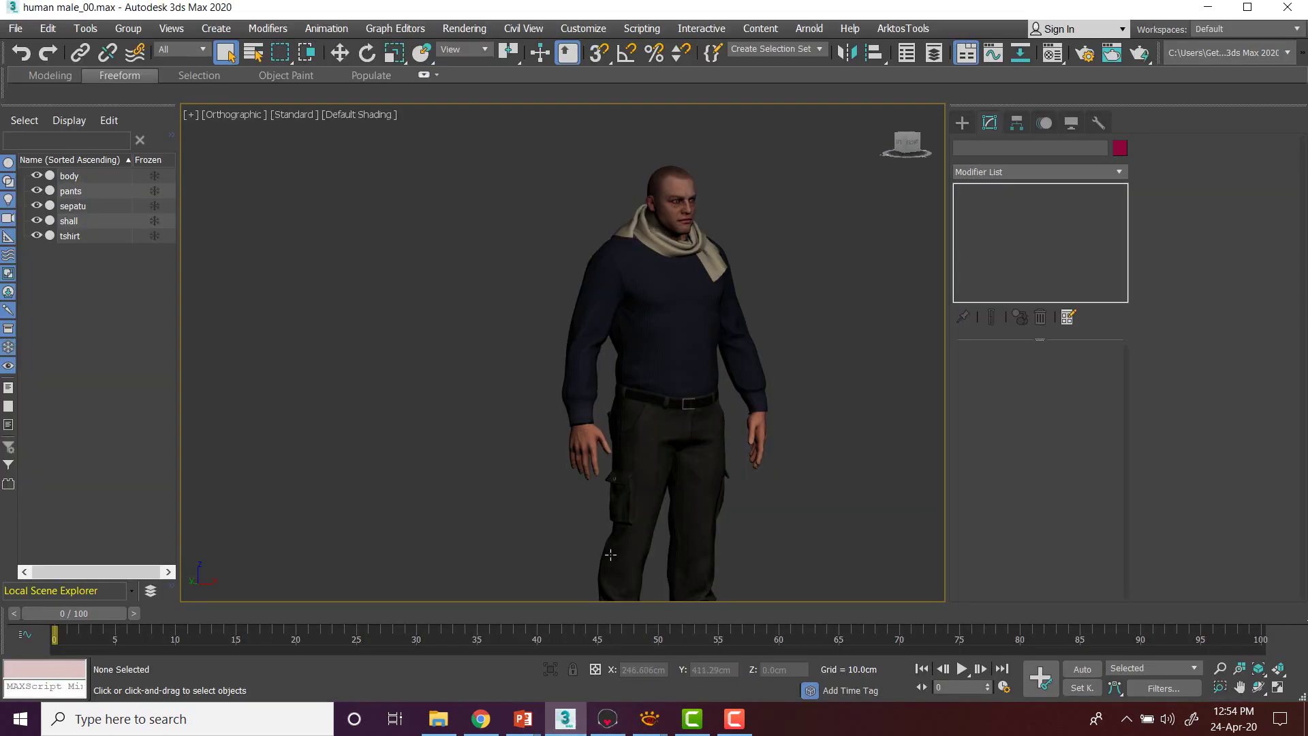
mouse_move(707, 199)
middle_mouse_down("alt")
mouse_move(686, 181)
mouse_move(719, 198)
middle_mouse_up("alt")
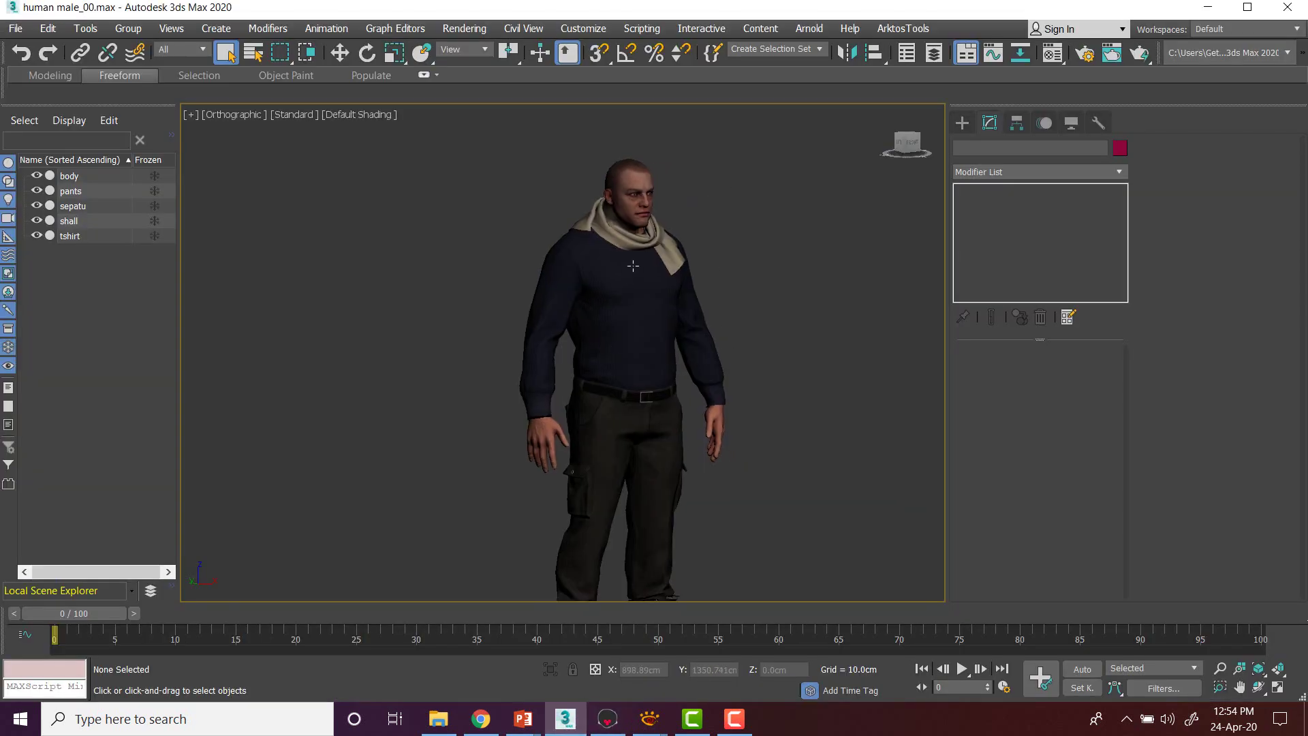
scroll(633, 266, "down", 3)
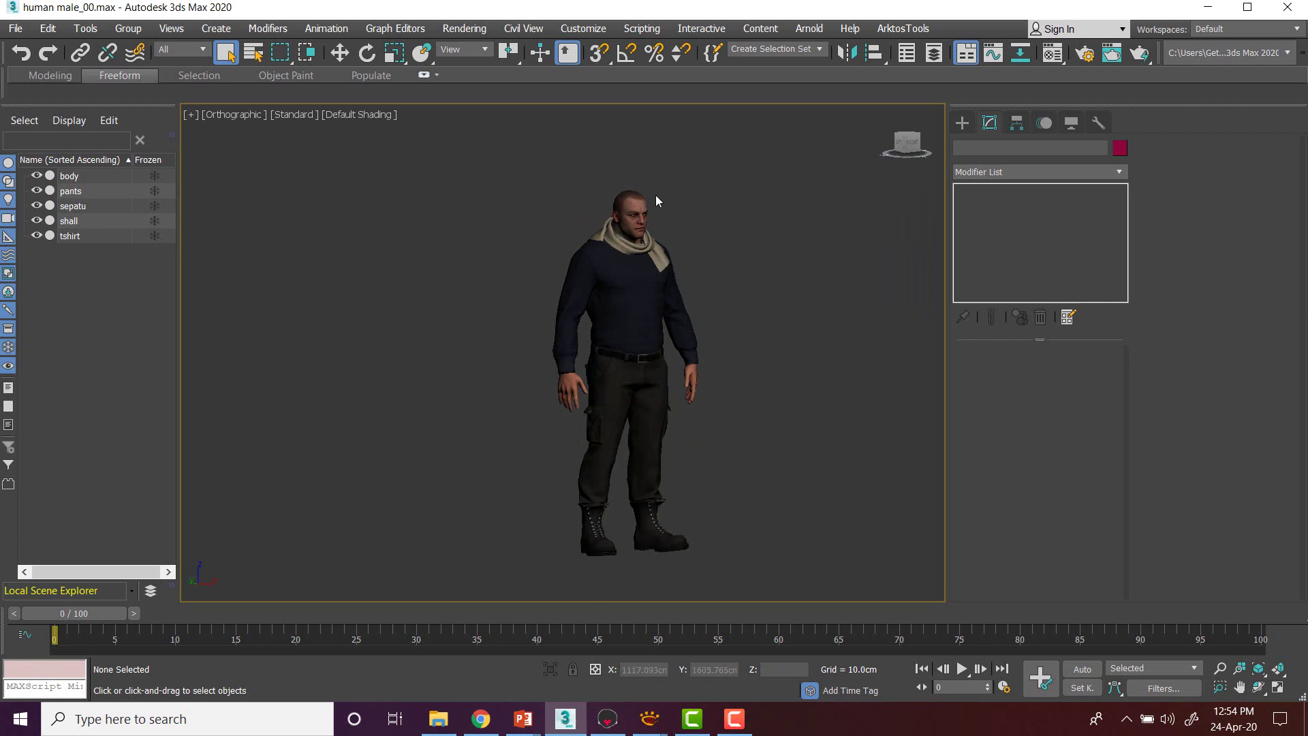
left_click_drag(440, 145, 759, 521)
left_click_drag(827, 598, 828, 598)
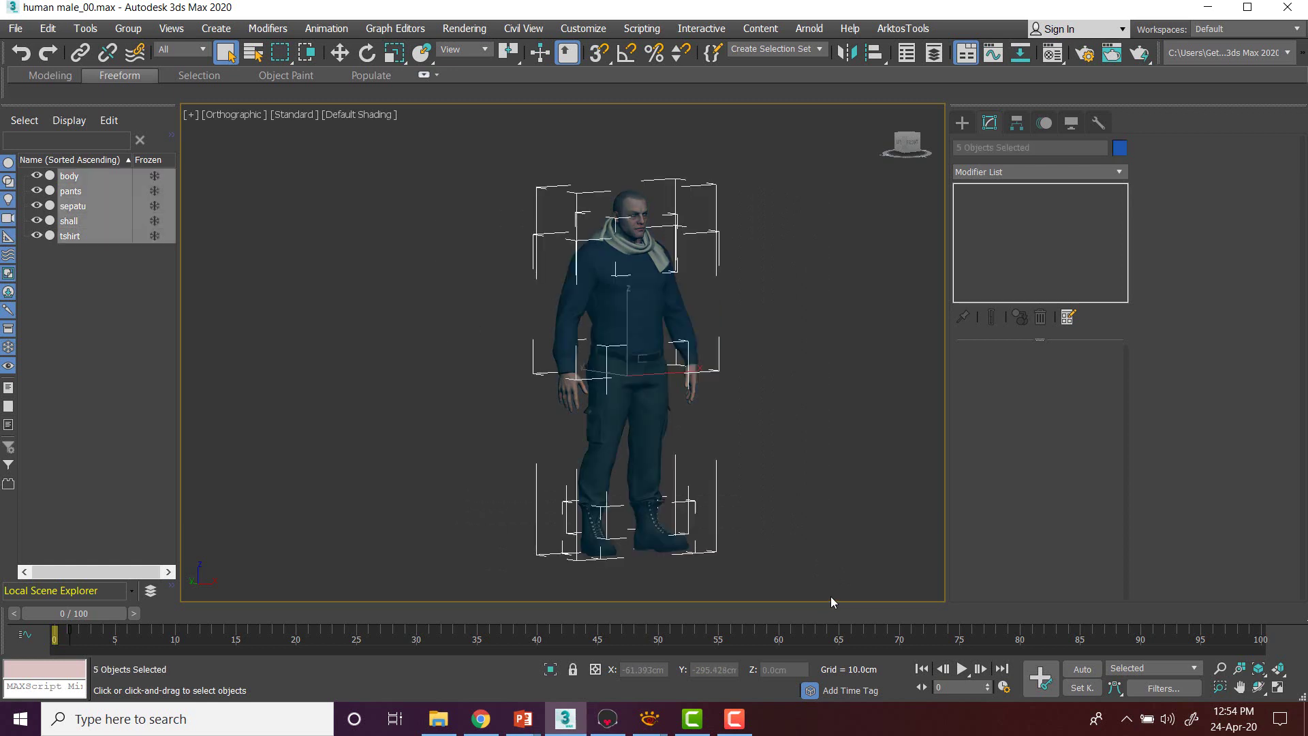
Step: Try to export the selected objects as the FBX file male in the human male folder, declining to replace the existing file
left_click(15, 30)
mouse_move(150, 267)
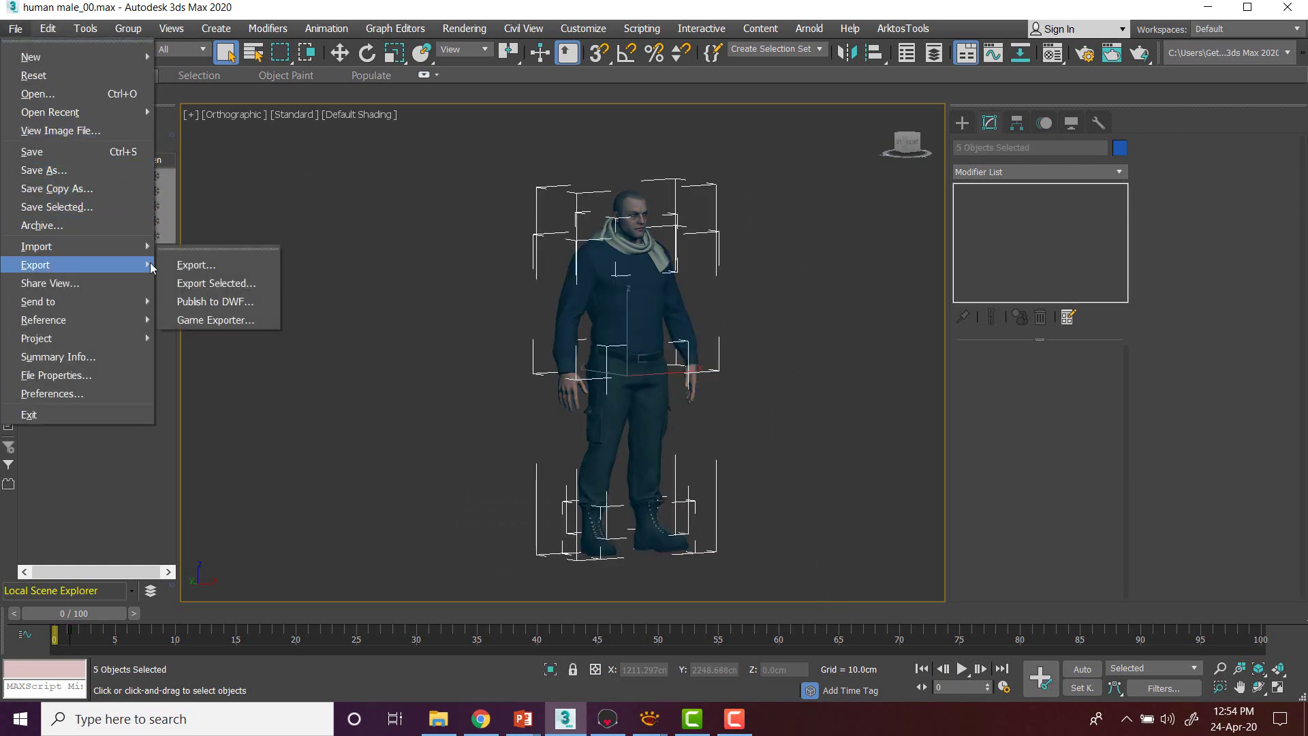
left_click(210, 284)
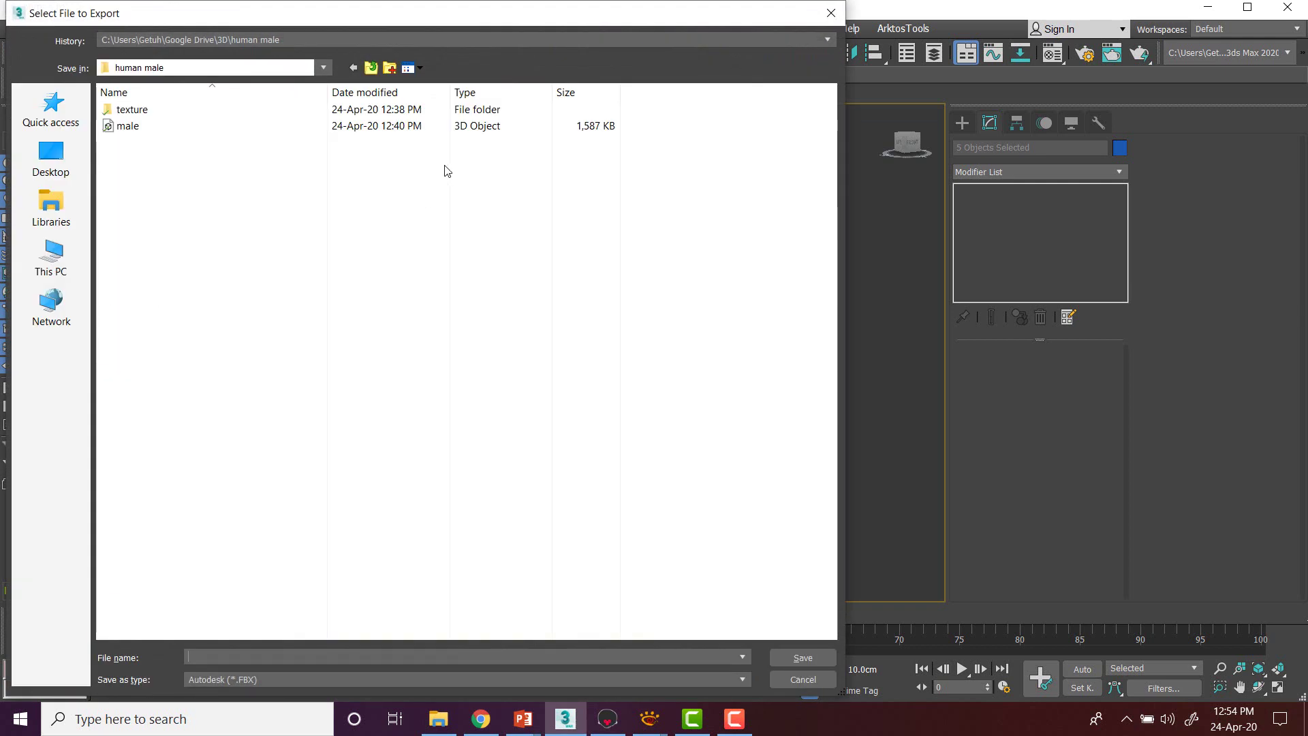
left_click(124, 127)
left_click(129, 110)
left_click(127, 127)
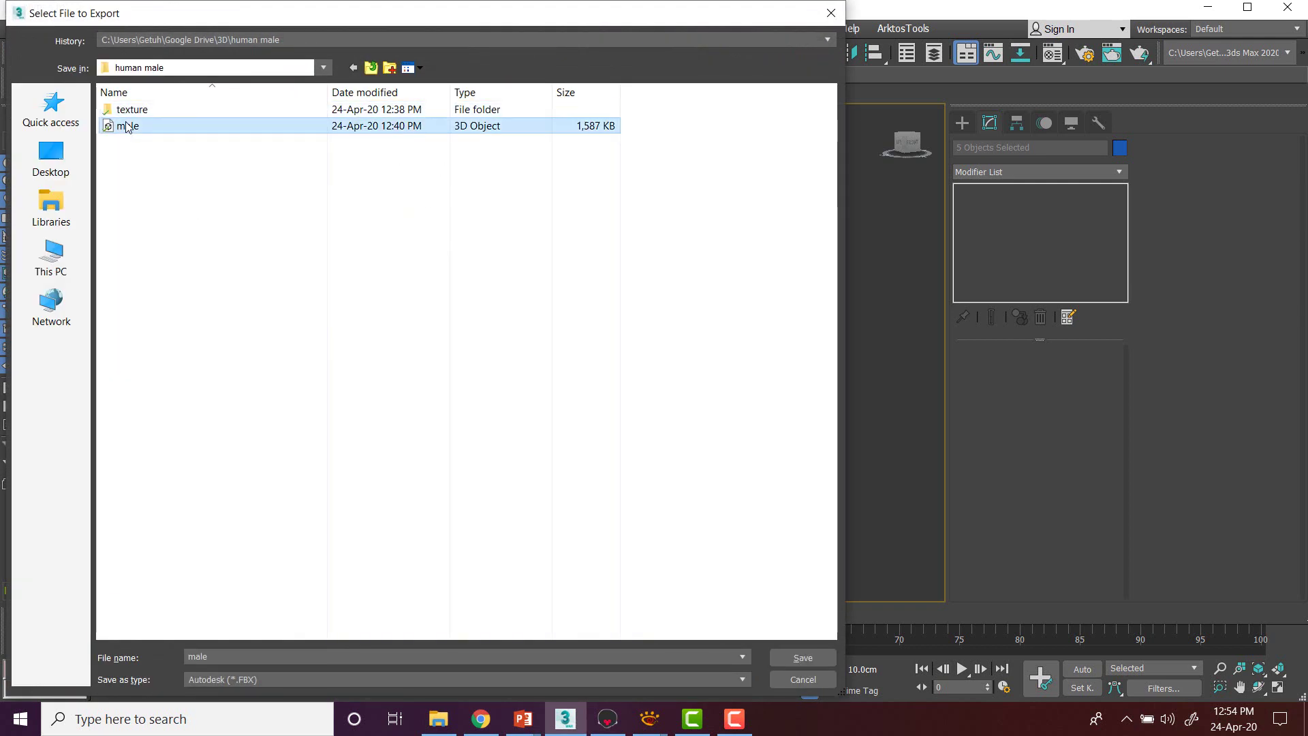
left_click(805, 659)
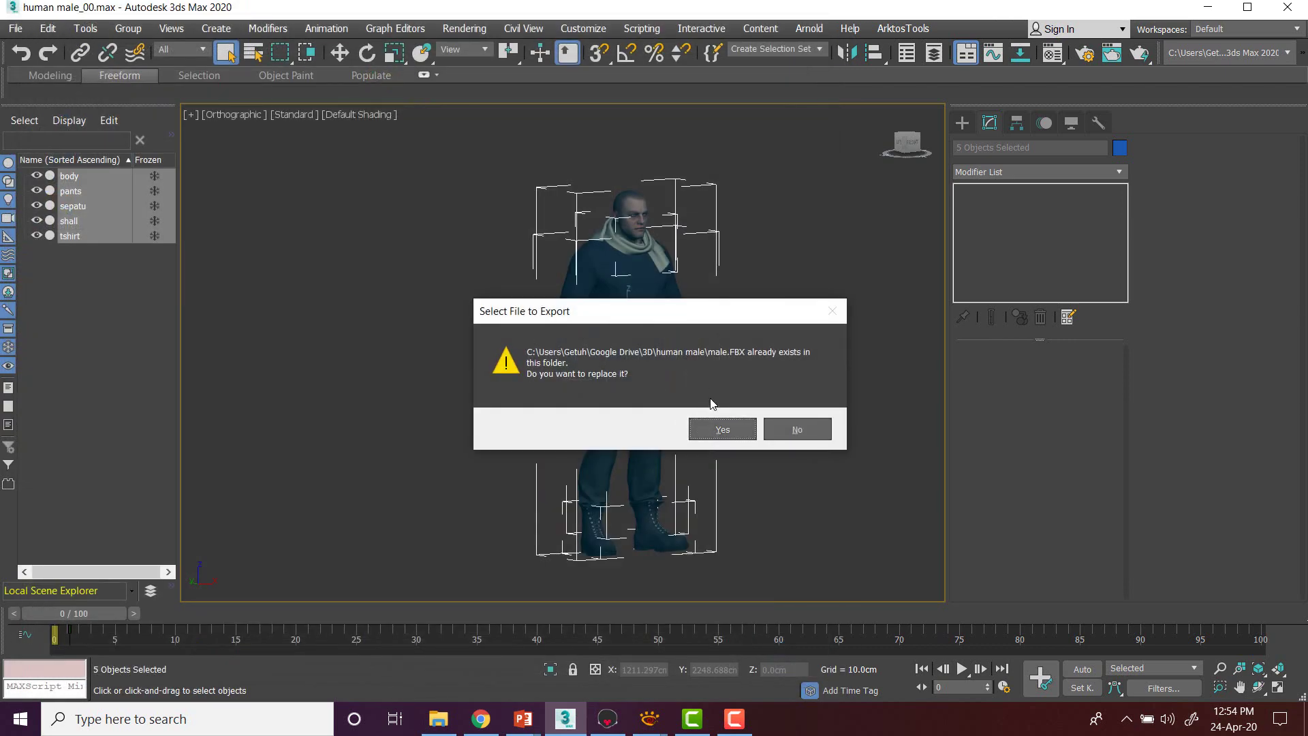
left_click(797, 431)
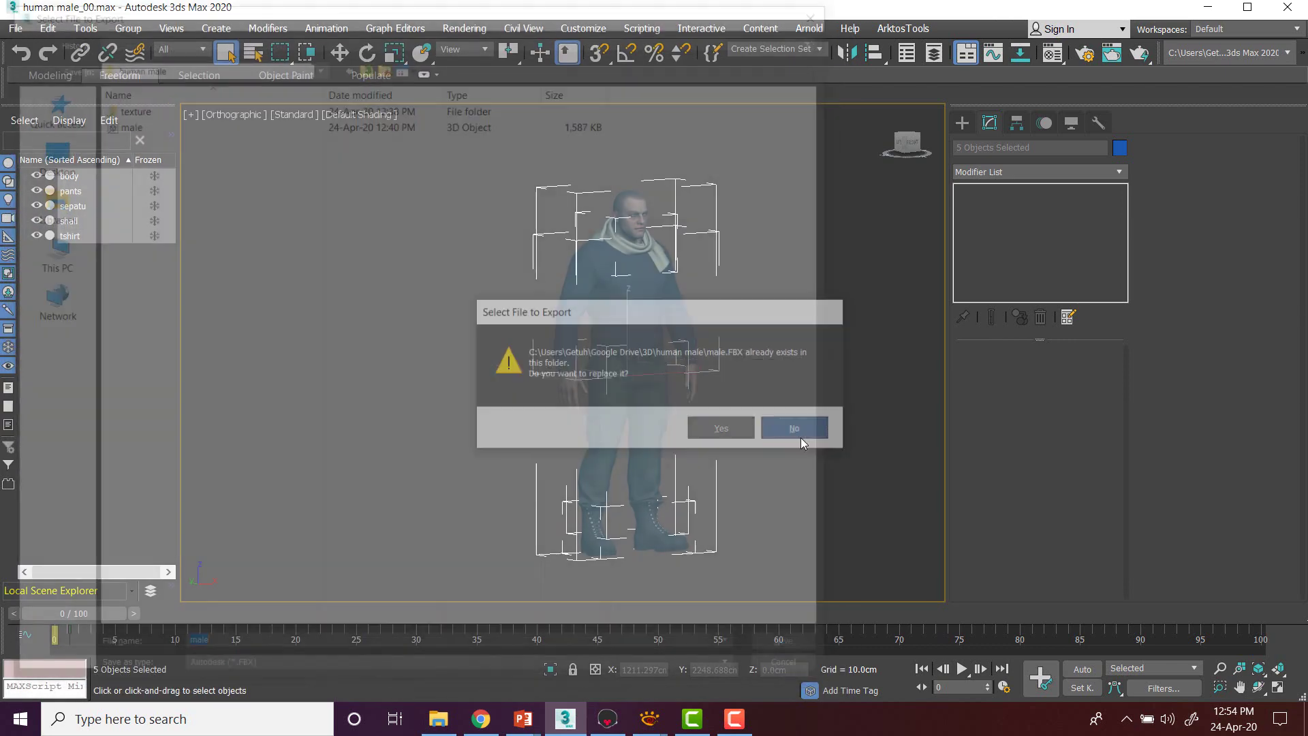
left_click(812, 682)
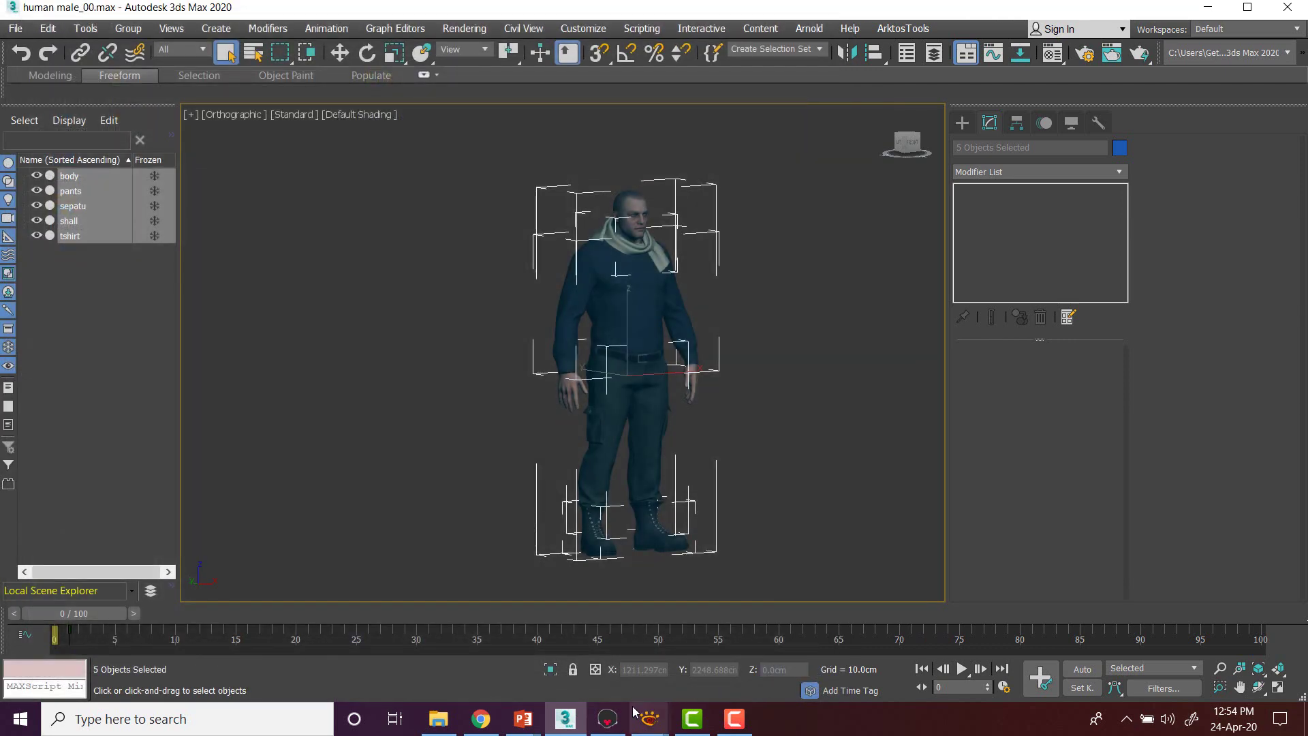
Step: Switch to Marmoset Toolbag and start a new scene without saving the changes to the current one
left_click(608, 719)
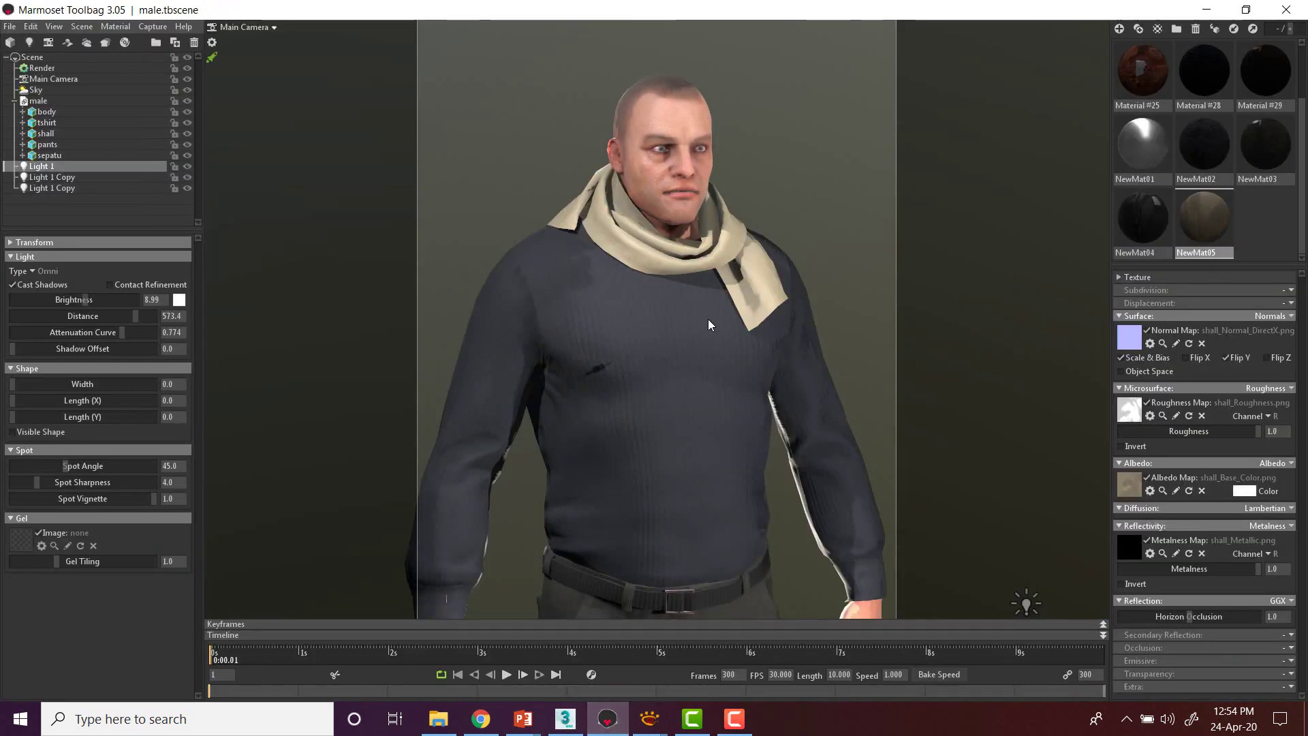
scroll(697, 319, "up", 5)
left_click(10, 27)
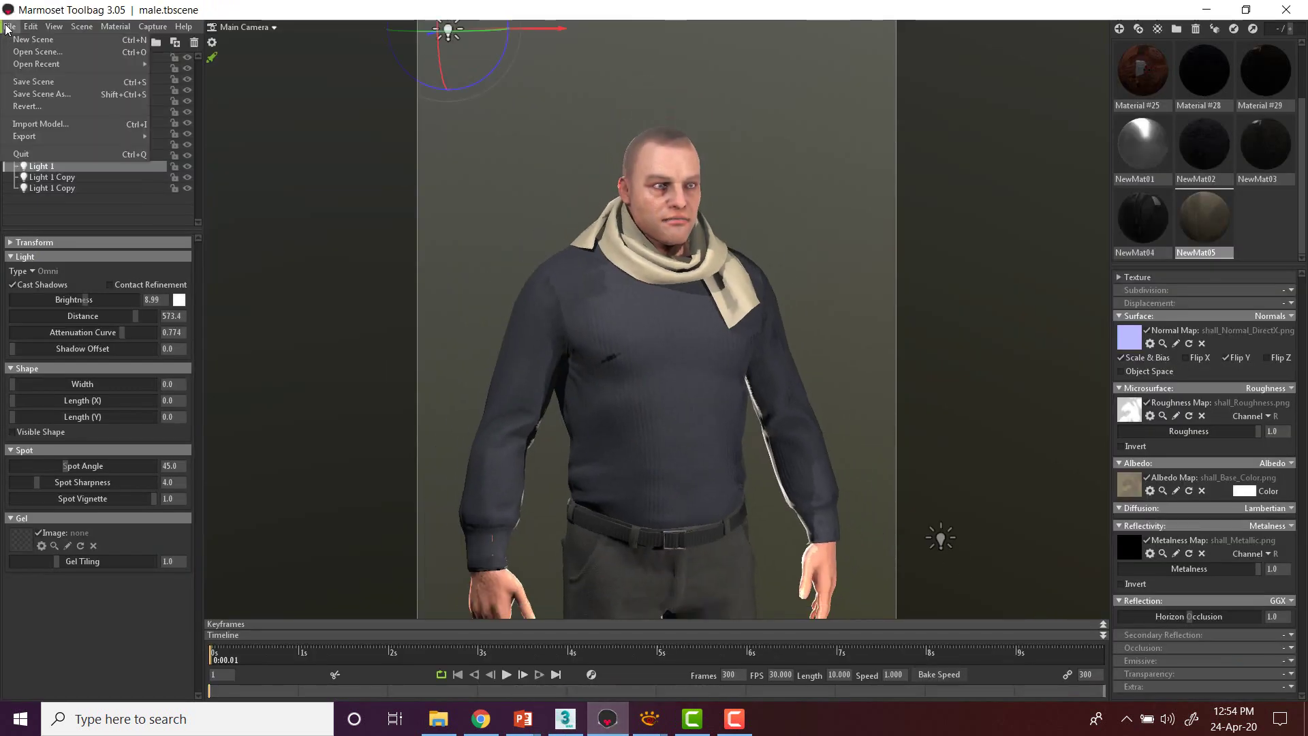
left_click(23, 41)
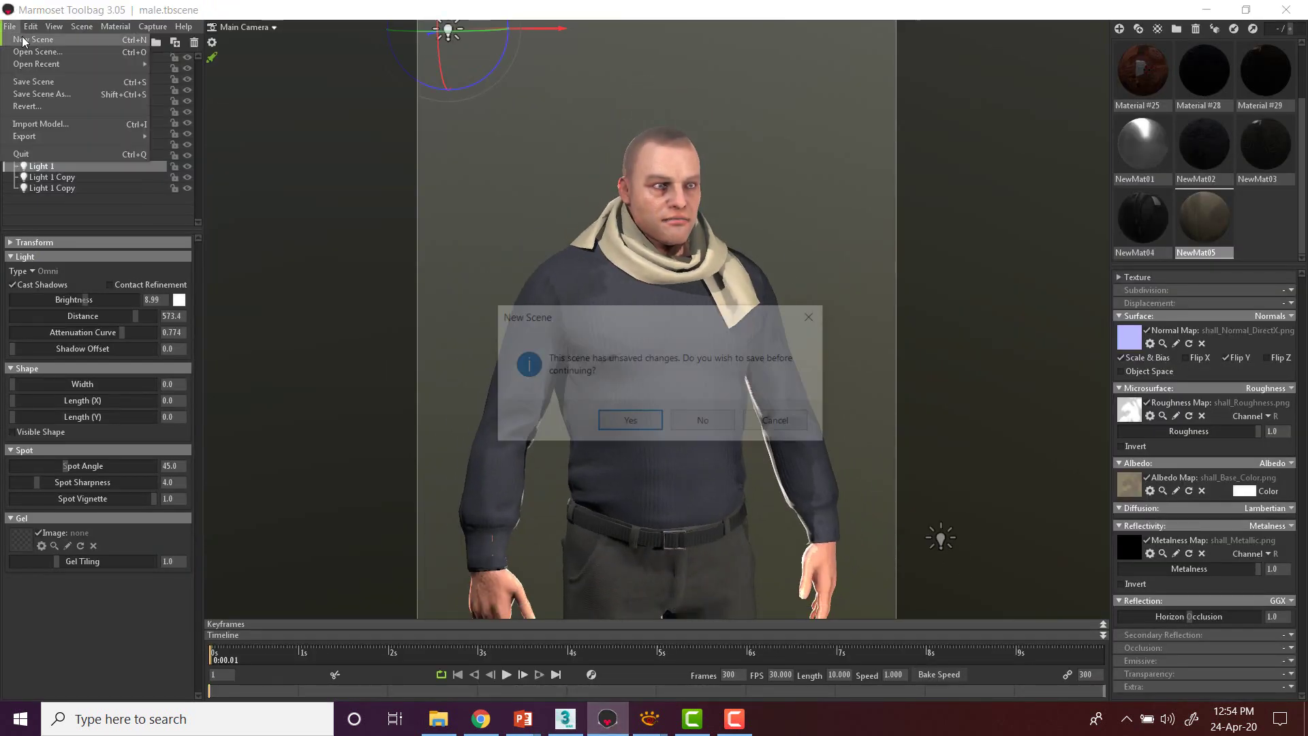
left_click(708, 422)
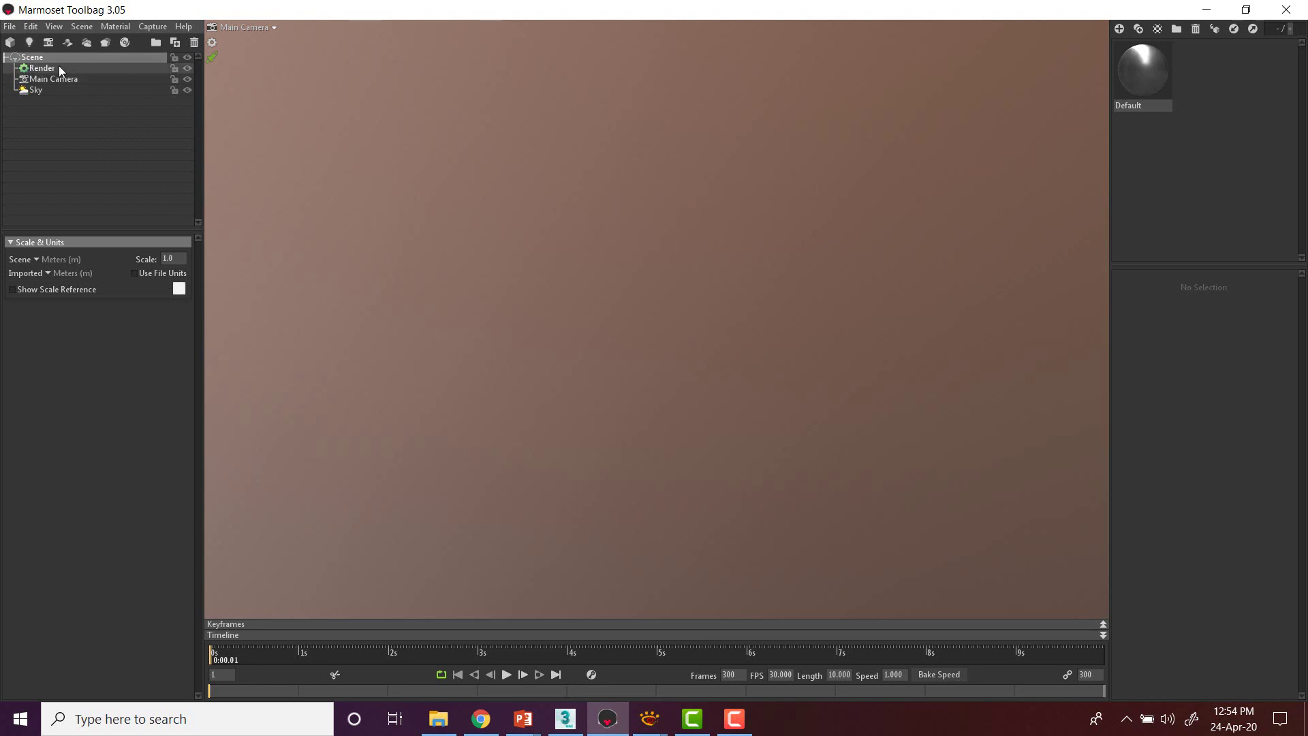
Step: Import the male 3D model from the Google Drive folder 3D > human male into the empty scene
left_click(28, 42)
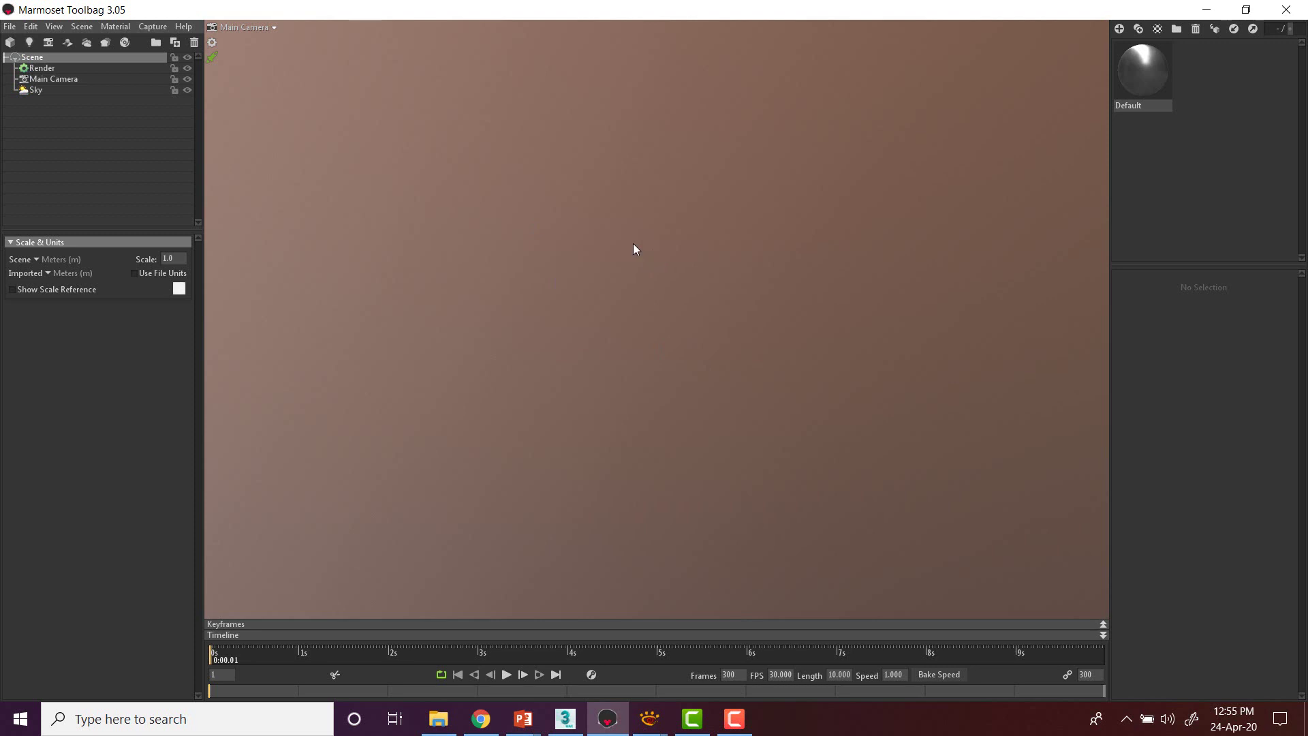
left_click(10, 45)
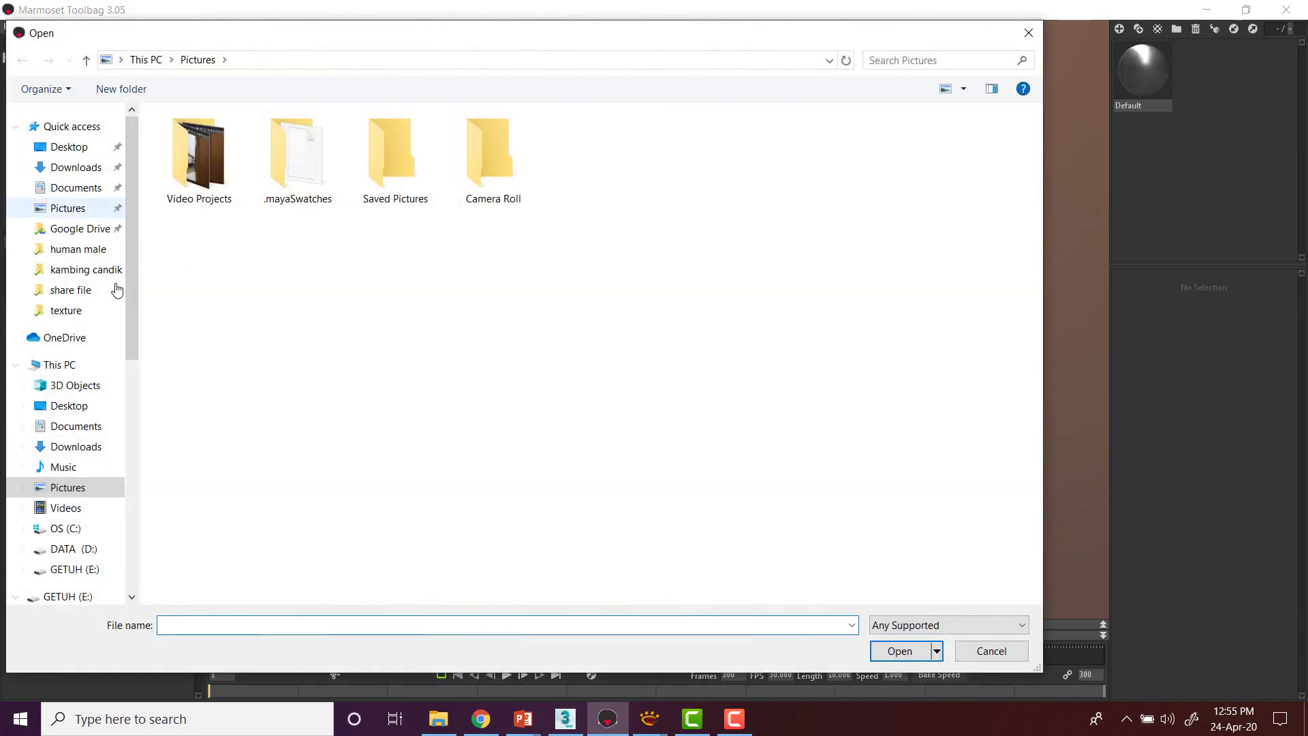
scroll(137, 317, "down", 1)
scroll(136, 324, "down", 2)
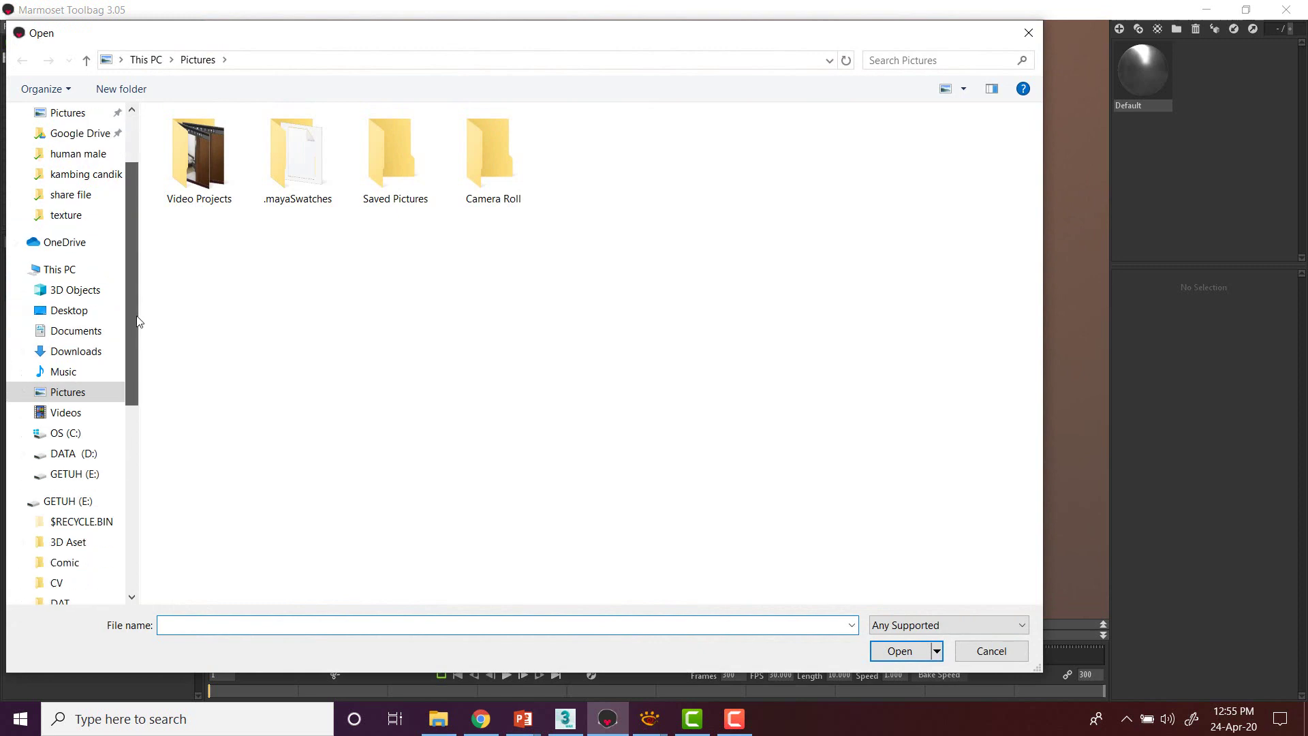
scroll(139, 340, "up", 3)
left_click(68, 232)
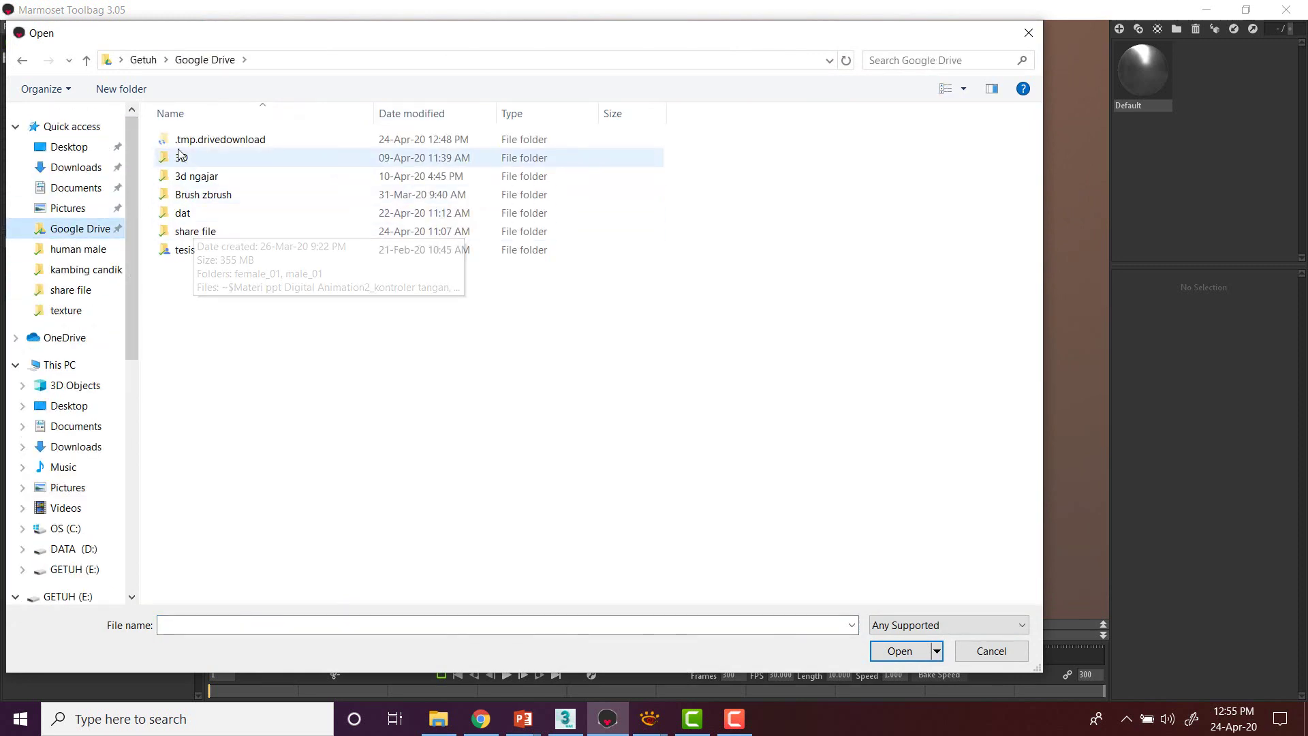
double_click(222, 154)
double_click(207, 141)
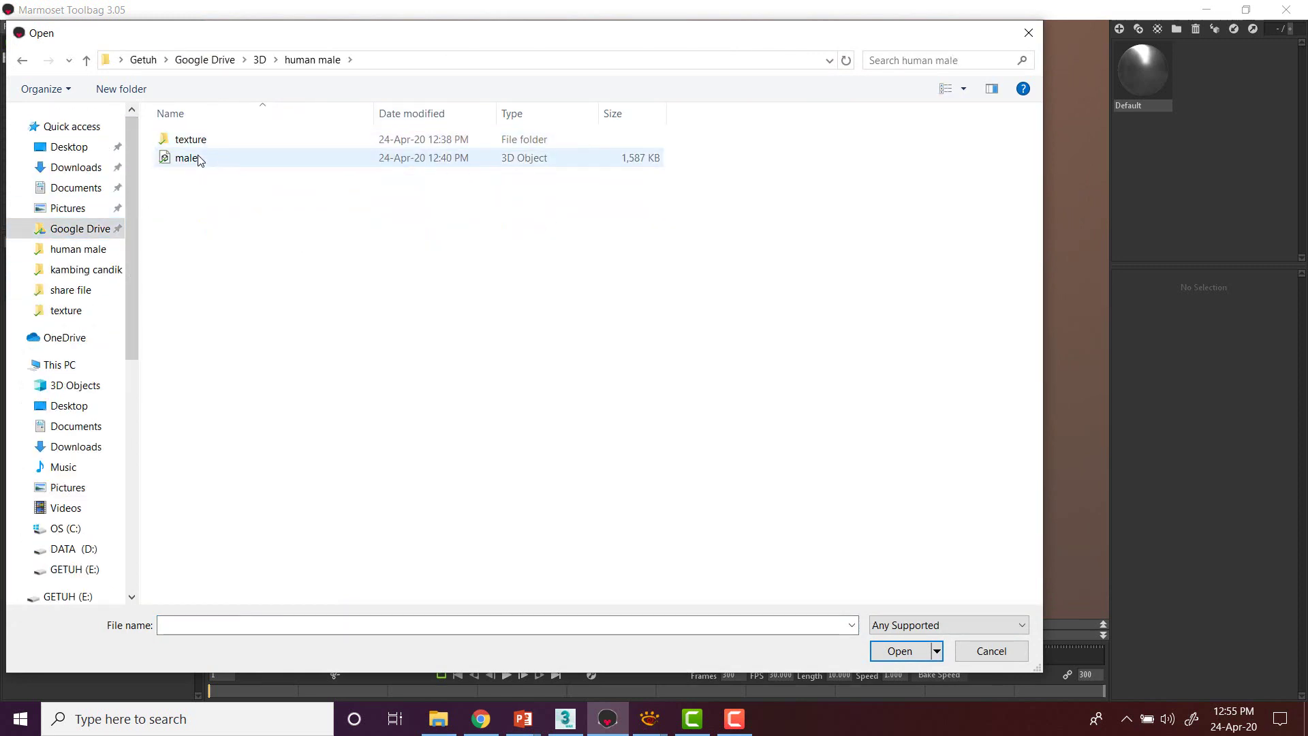
left_click(188, 158)
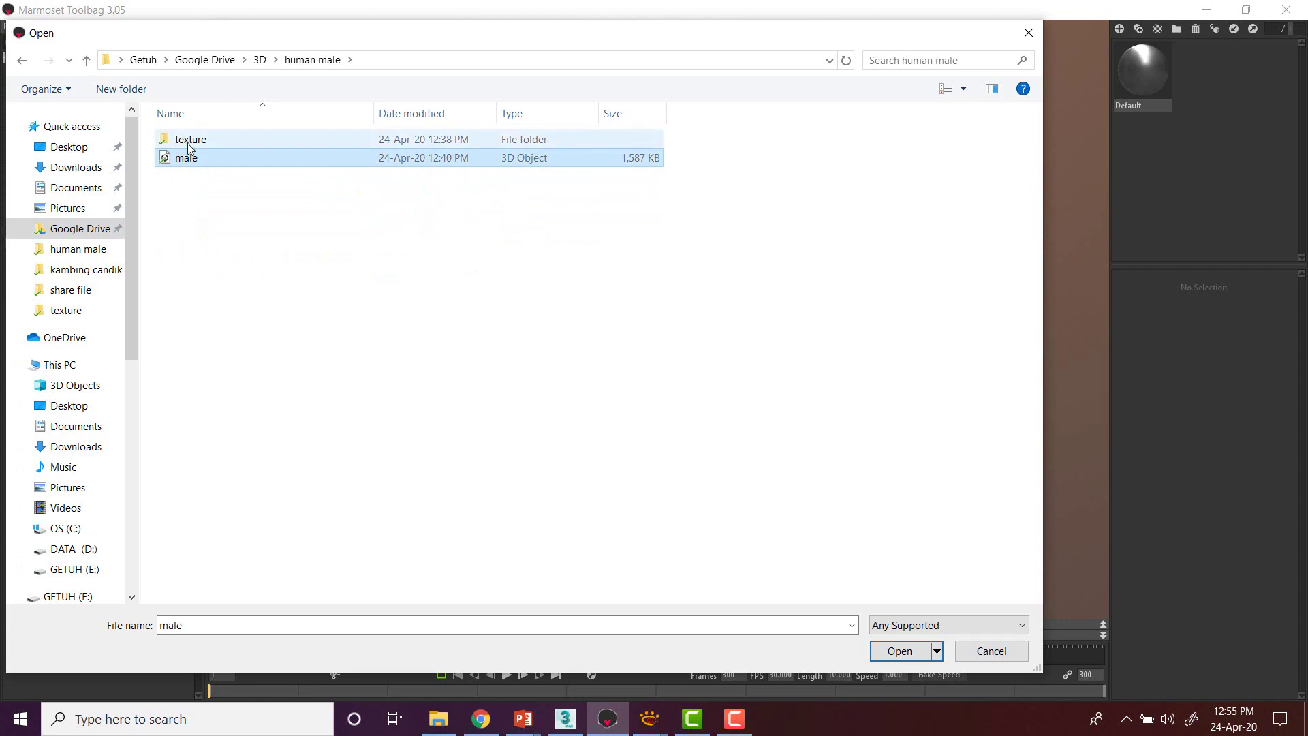
left_click(899, 650)
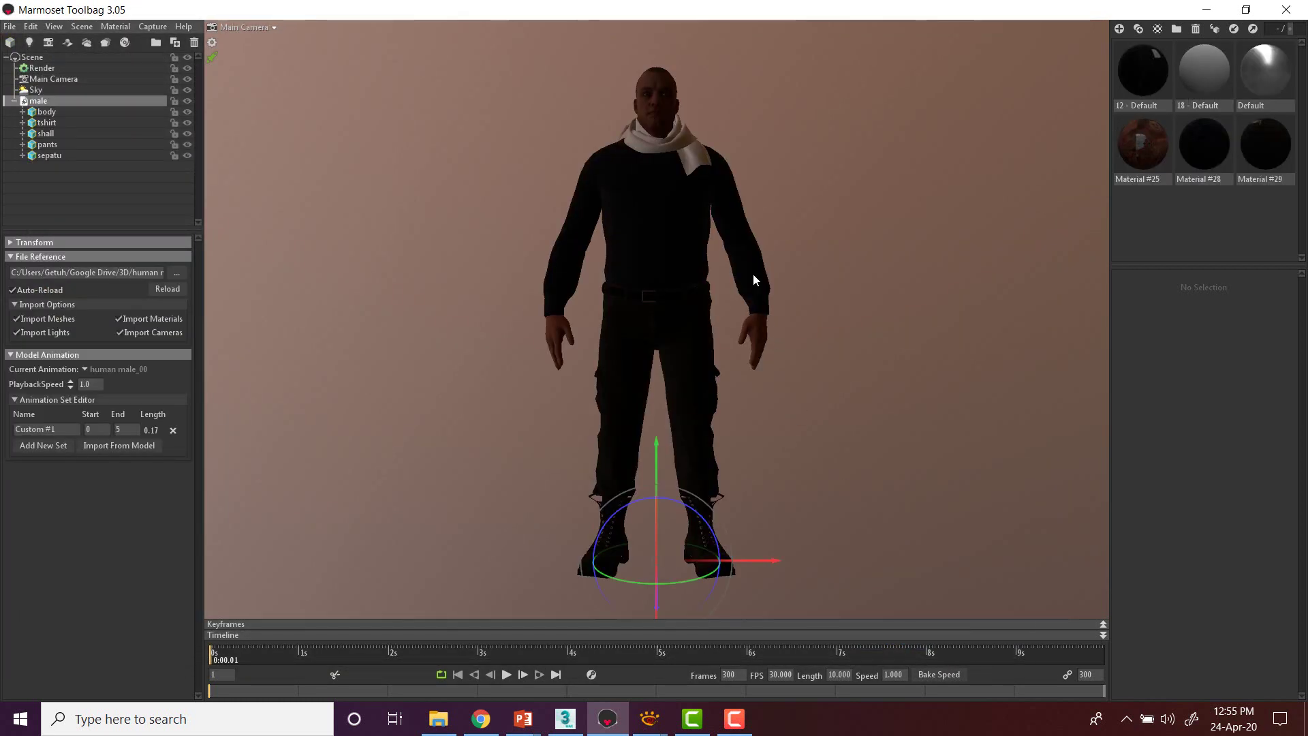
Step: Inspect the imported character's head, scarf and upper body up close and from the side
scroll(717, 108, "up", 3)
scroll(741, 128, "down", 3)
left_click_drag(756, 139, 860, 167)
middle_click_drag(747, 147, 738, 291)
scroll(710, 248, "up", 2)
left_click_drag(710, 249, 840, 192)
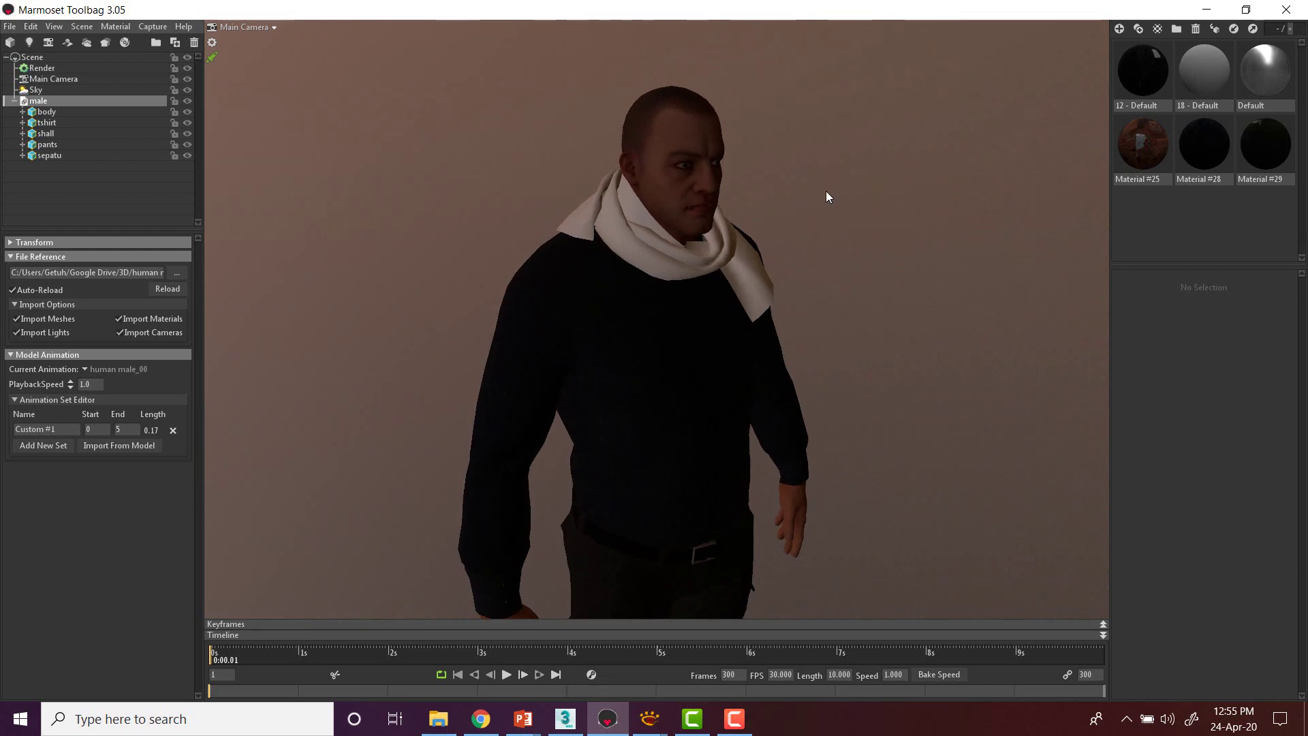
Step: Delete all the materials imported with the character, keeping only the Default material
scroll(826, 191, "down", 3)
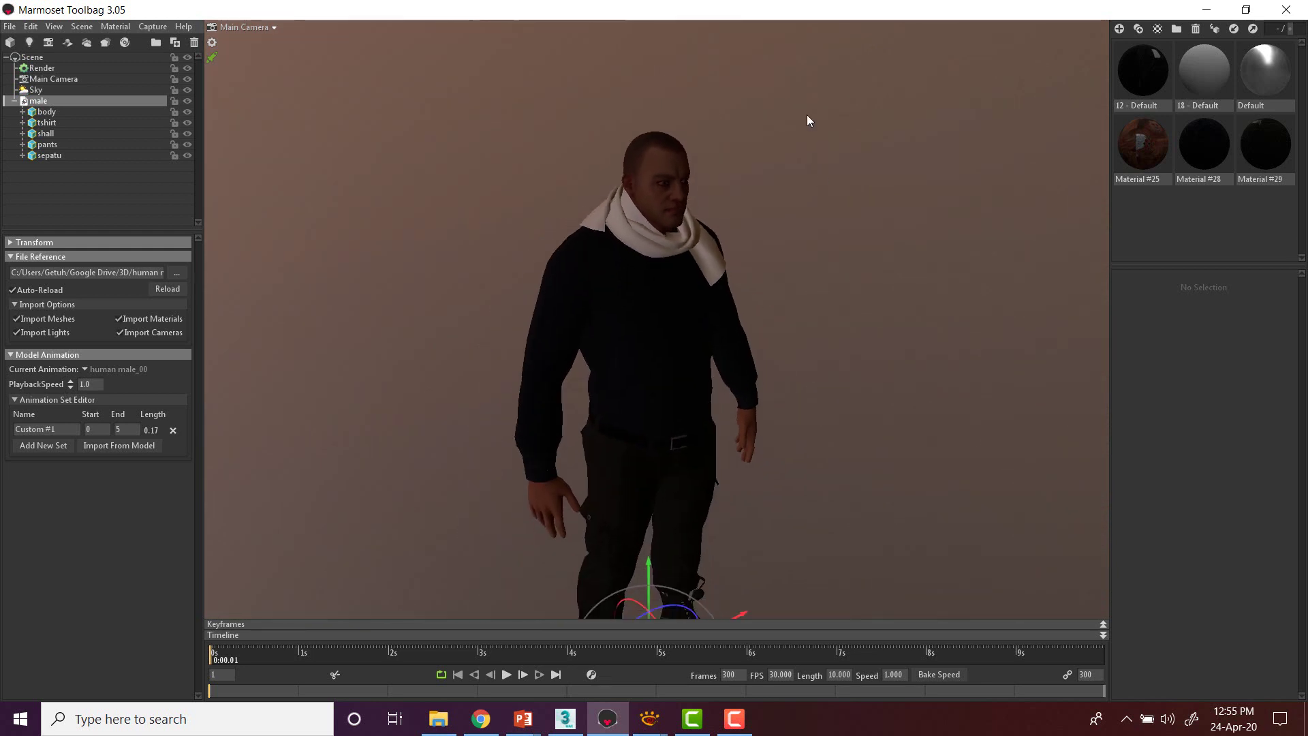
scroll(805, 118, "up", 1)
left_click_drag(803, 117, 768, 111)
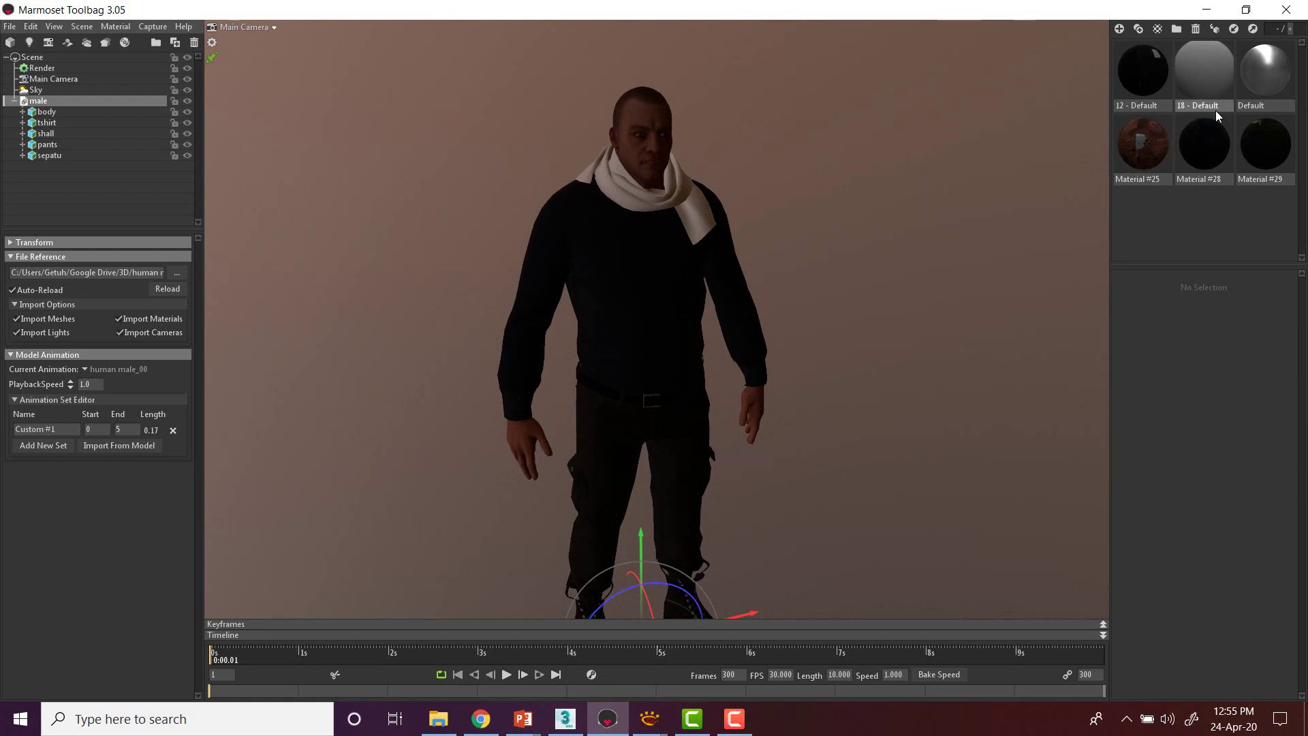
scroll(623, 121, "down", 2)
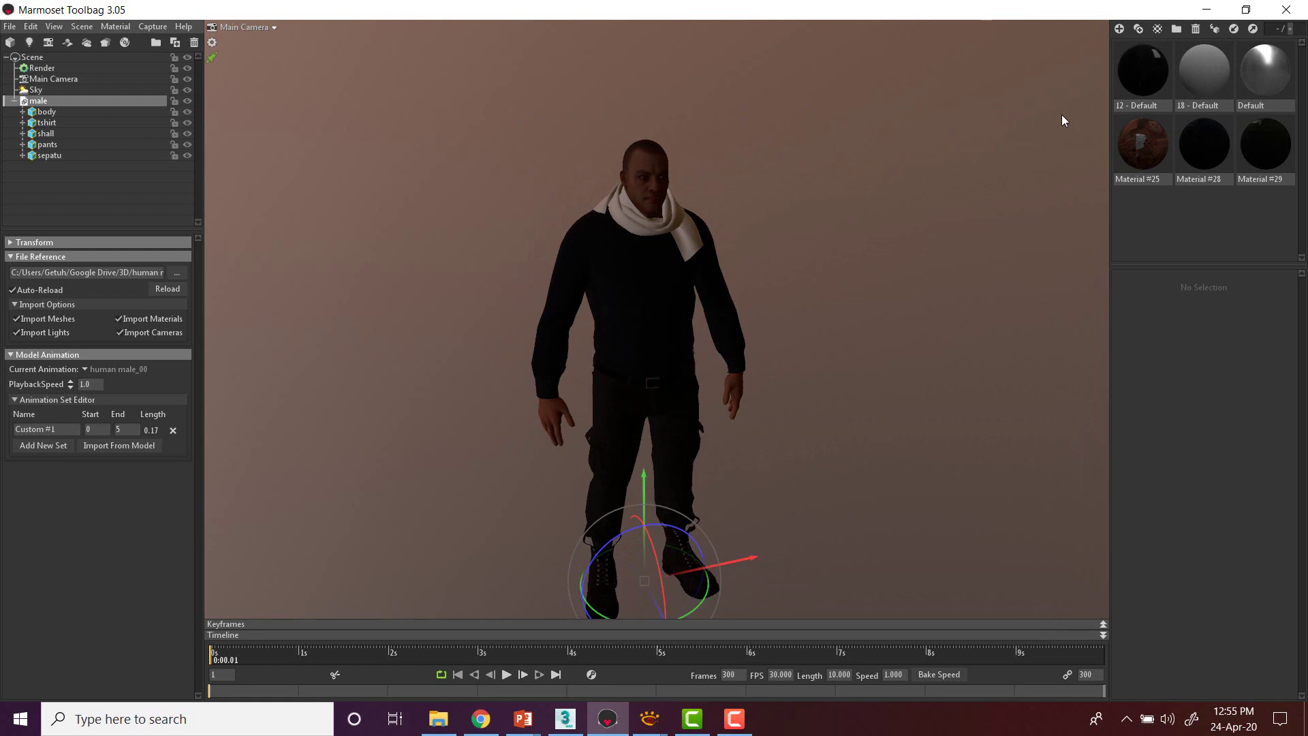
left_click(1159, 80)
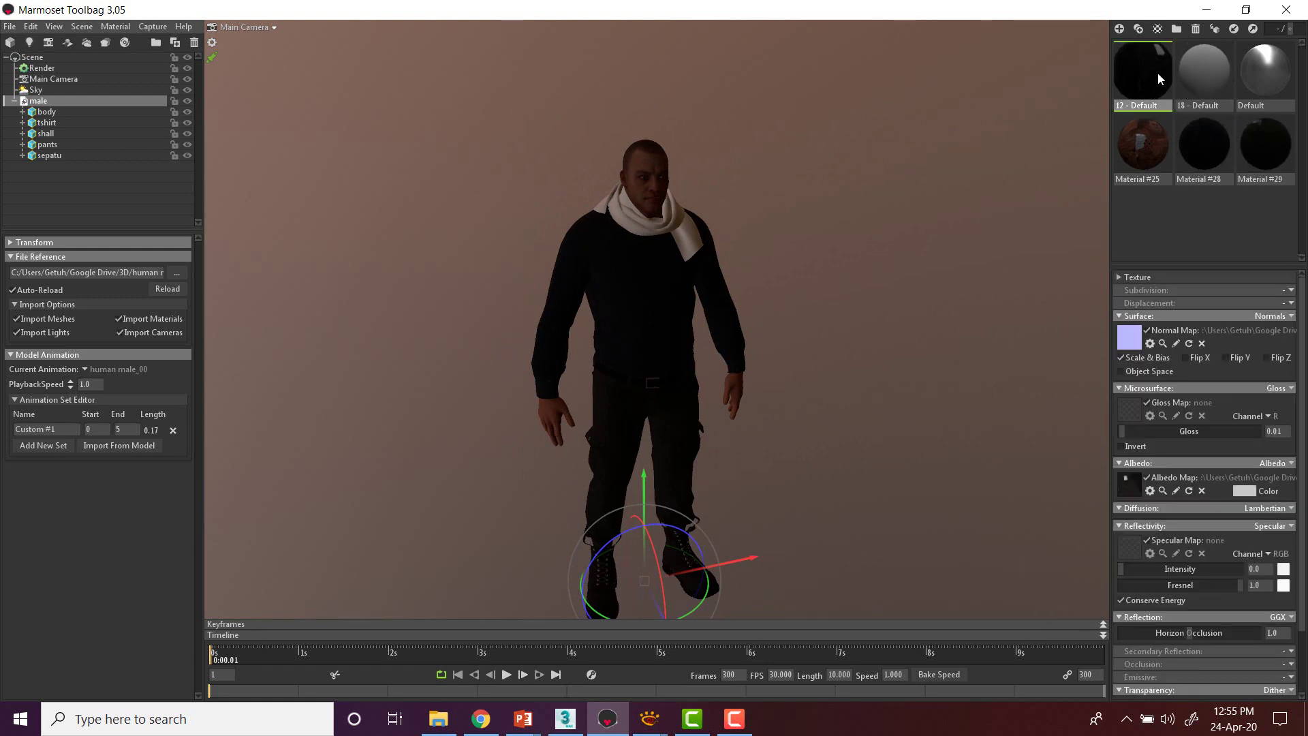
key("Delete")
key("Delete")
key("Delete")
key("Delete")
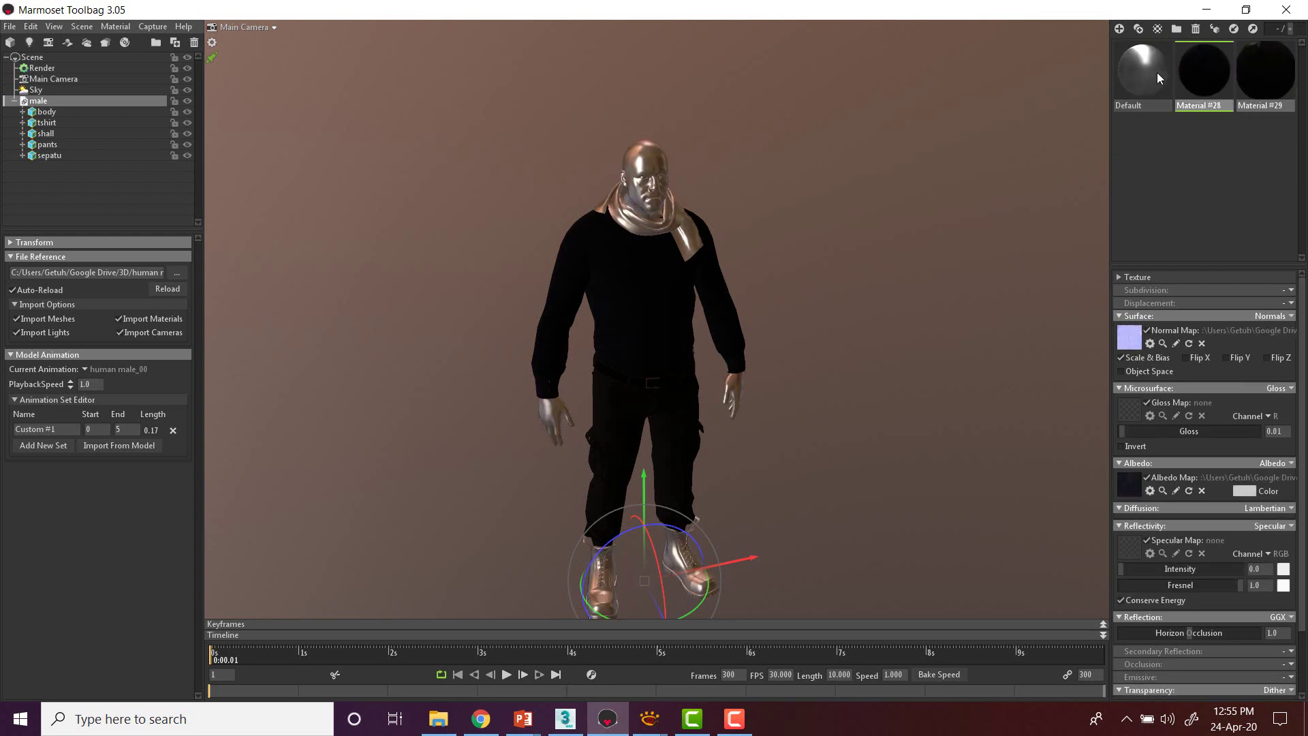
key("Delete")
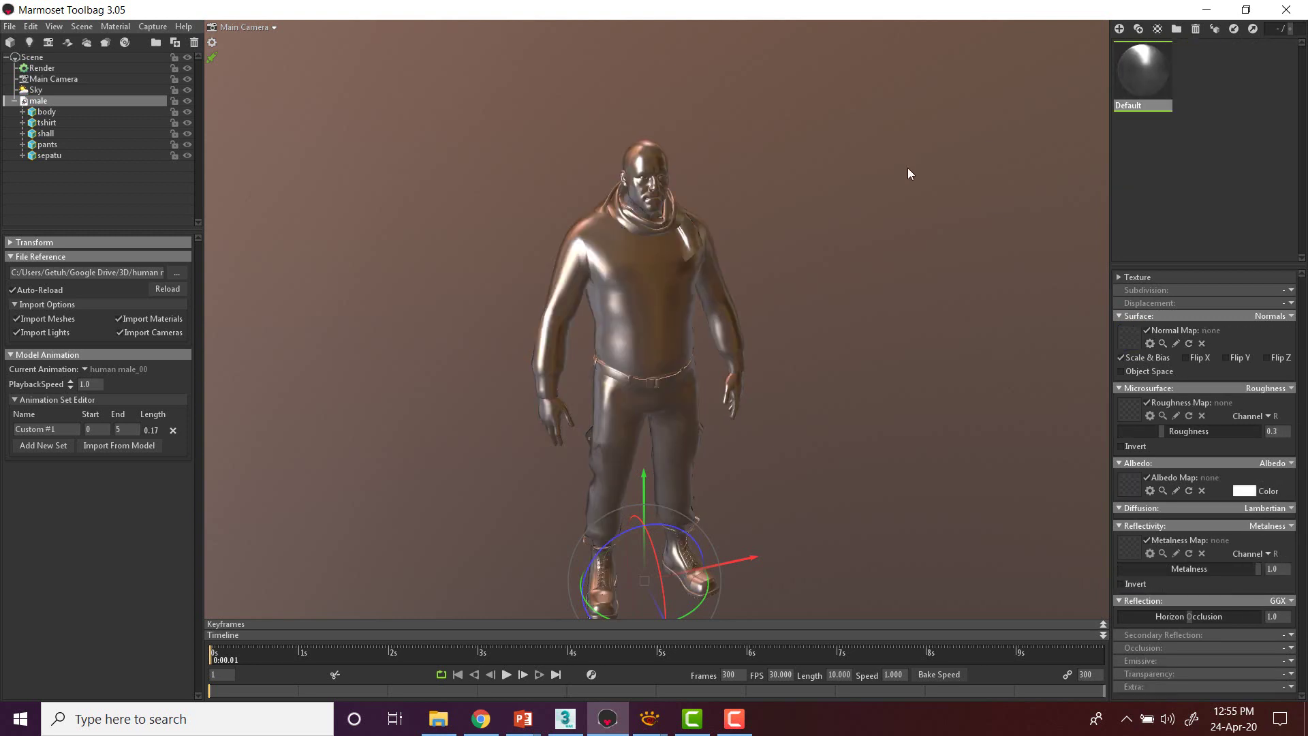
left_click(873, 165)
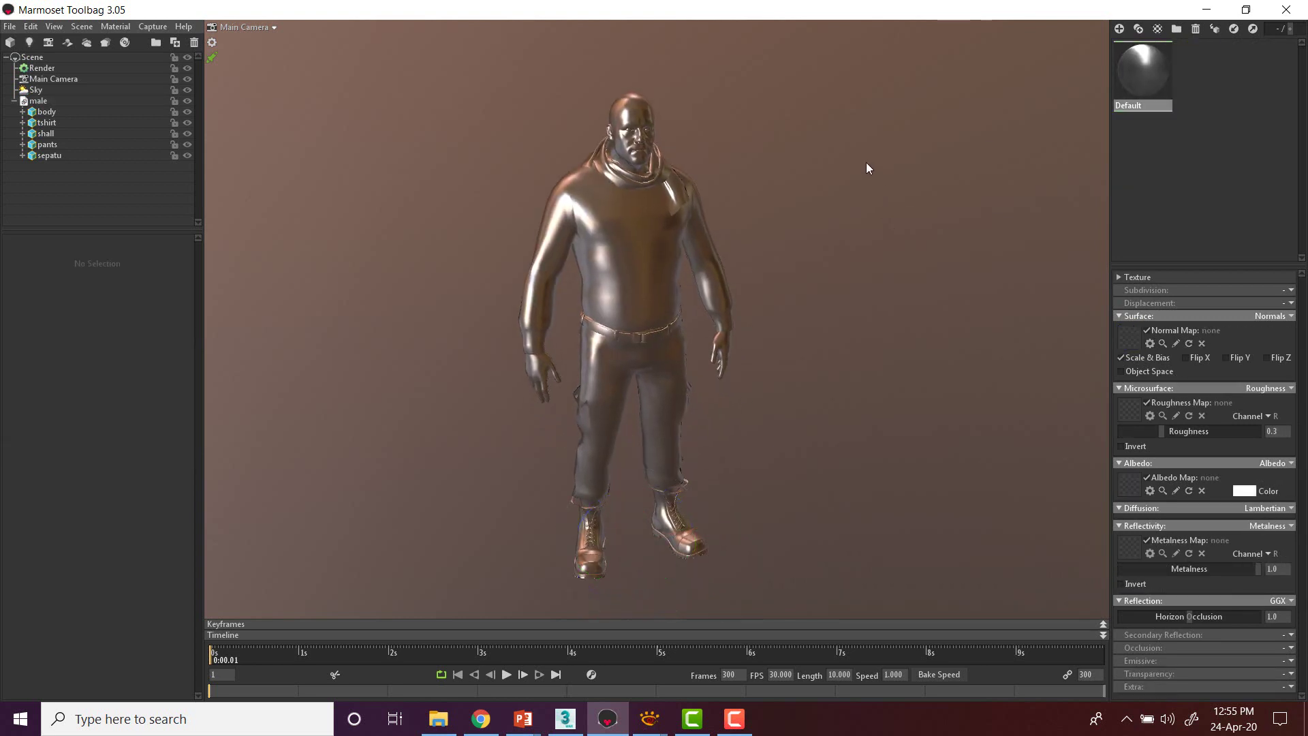
Step: Add three new materials to the scene
left_click(1238, 139)
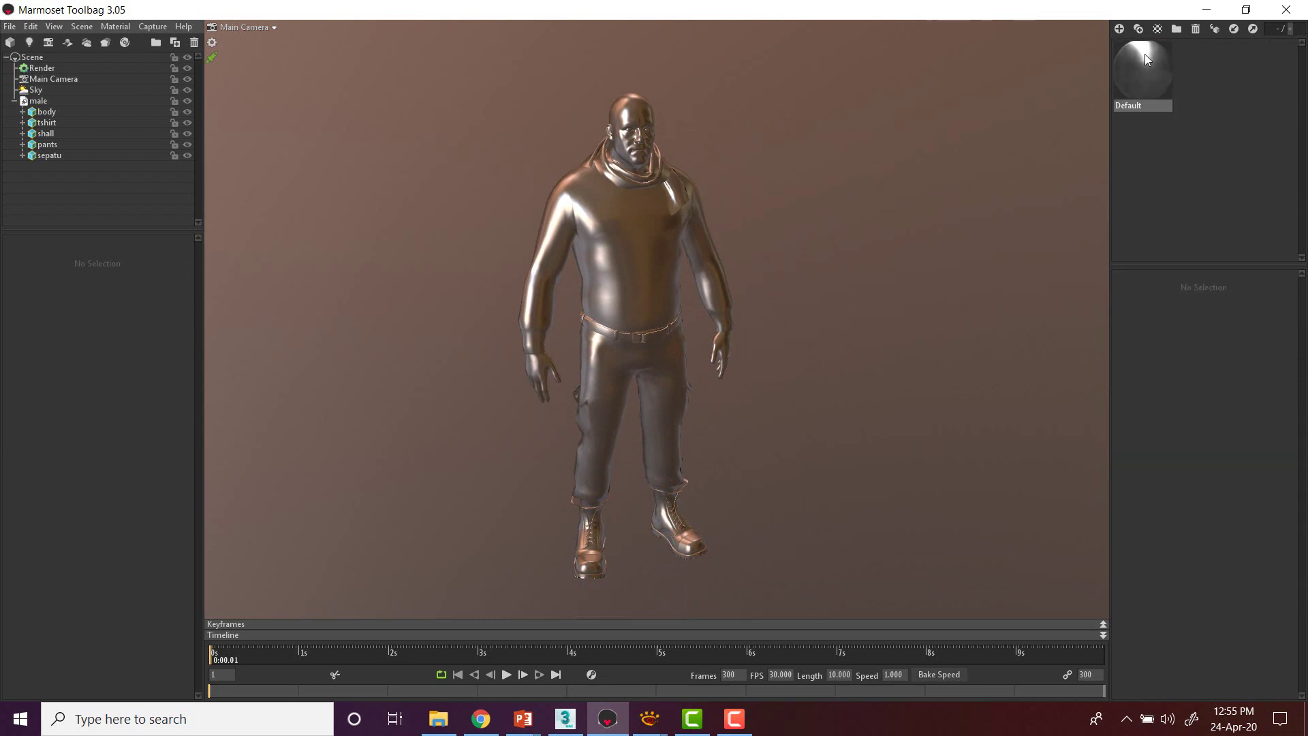
left_click(1118, 30)
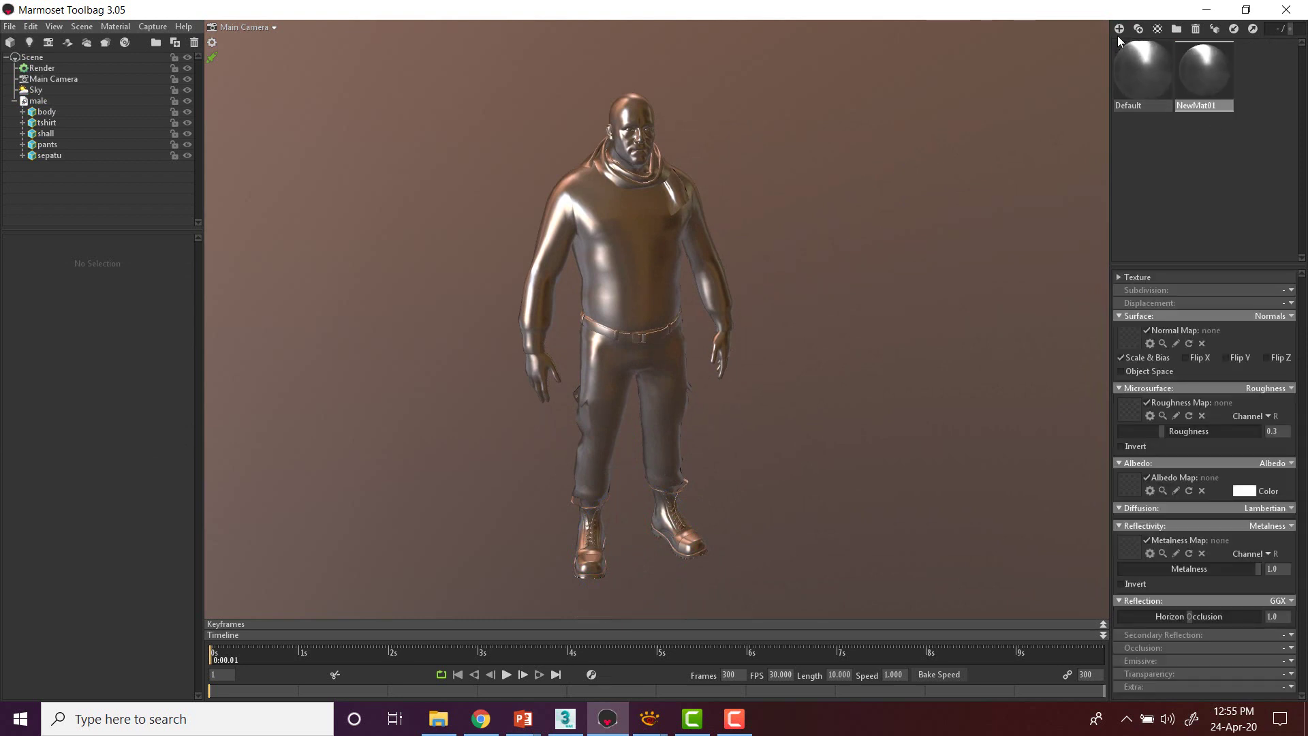
left_click(1117, 34)
left_click(1118, 34)
left_click(1225, 182)
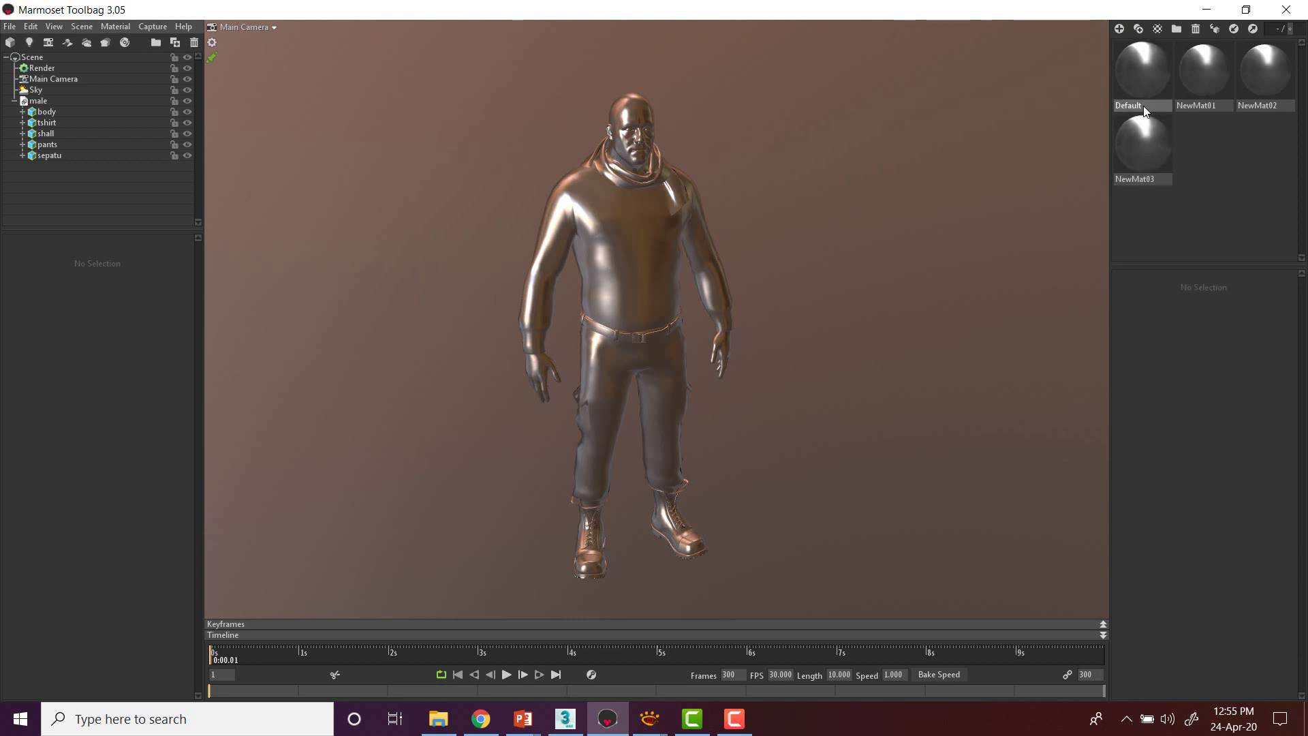
Step: Rename the Default material as body and the first new material as baju
left_click(1140, 104)
double_click(1136, 106)
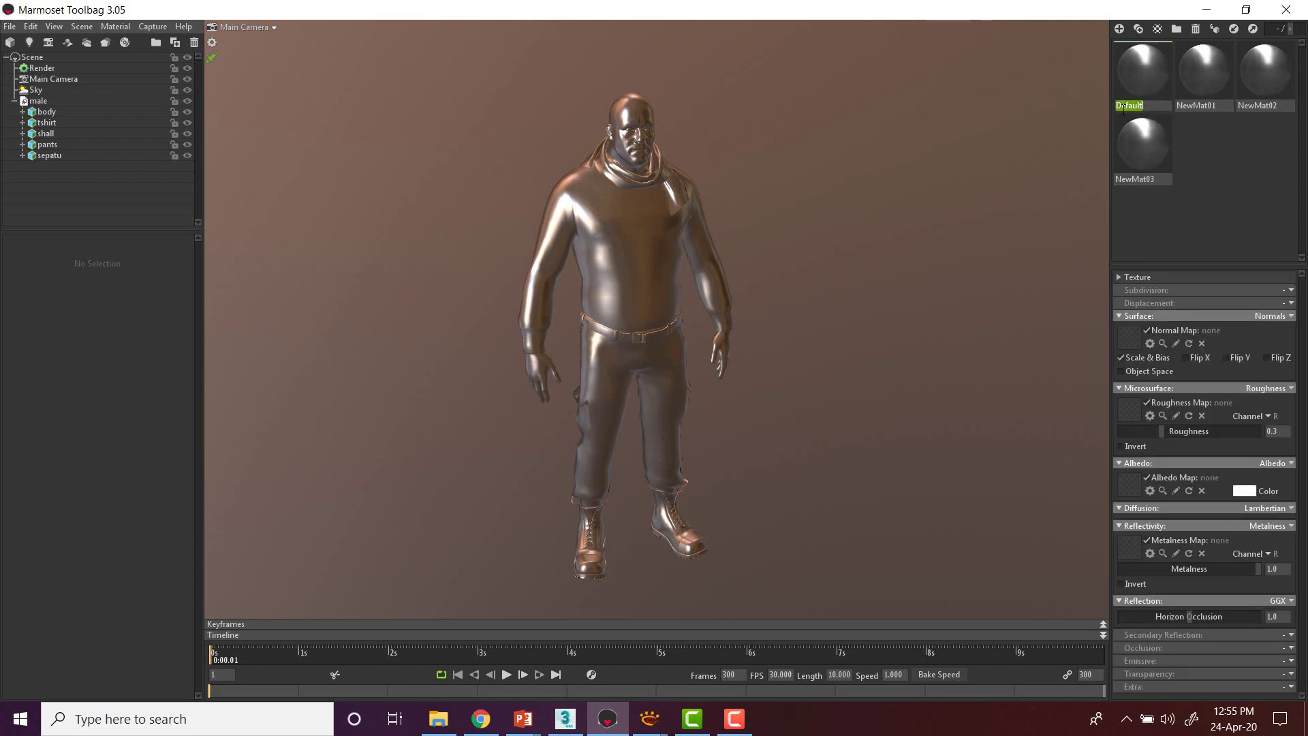
type("body")
left_click(1212, 109)
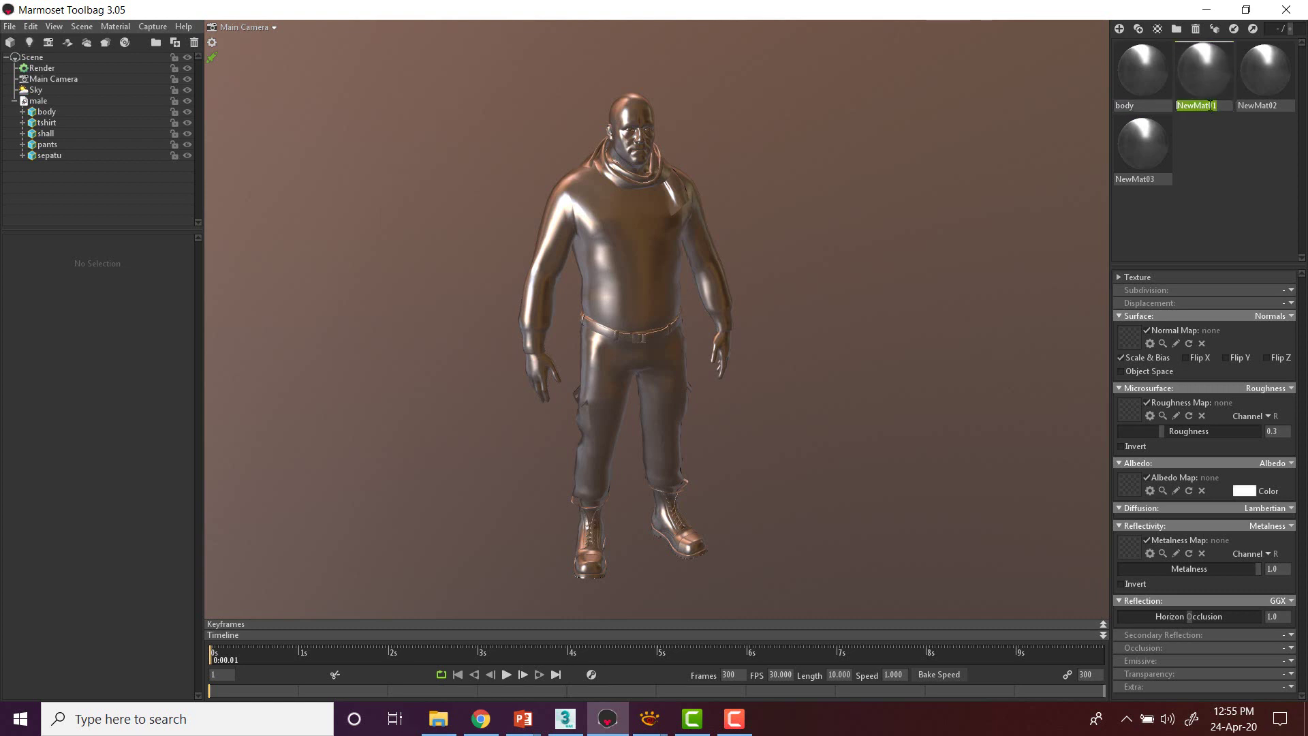
double_click(1179, 103)
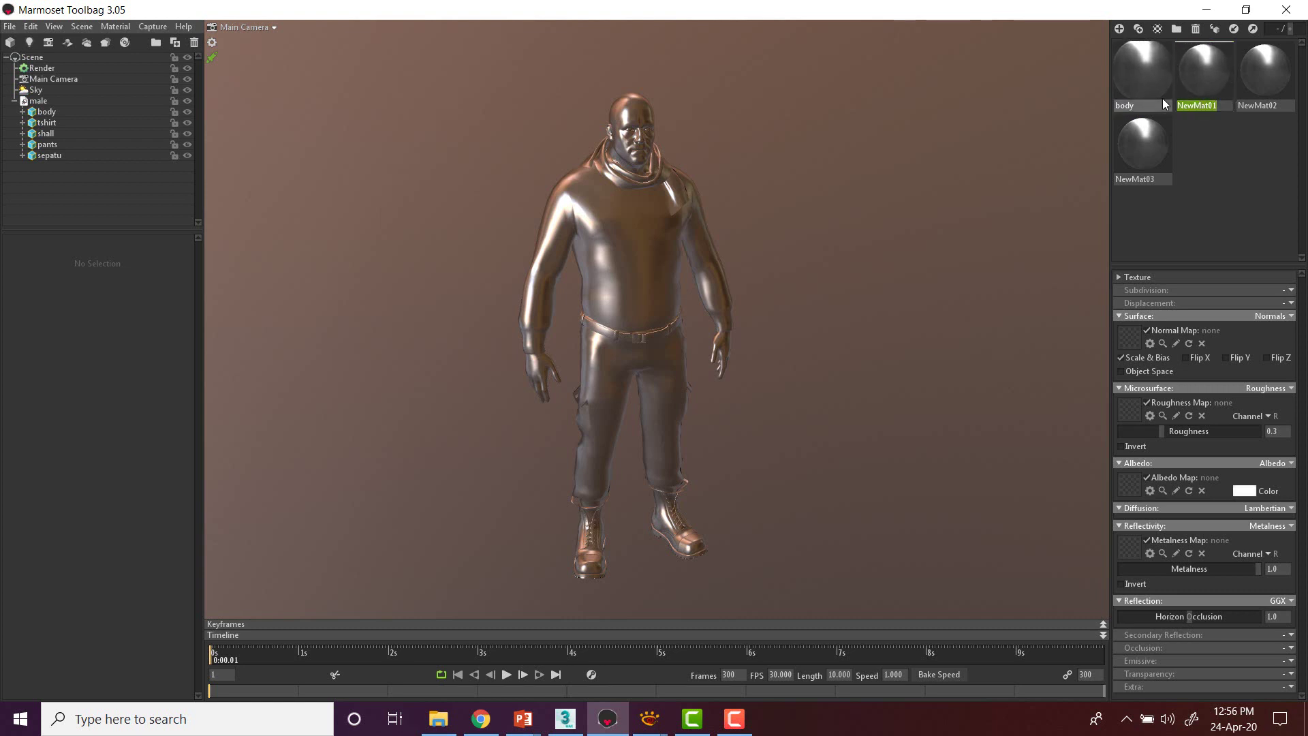
type("baju")
Step: Rename the remaining two new materials as celana and sepatu
left_click(1262, 108)
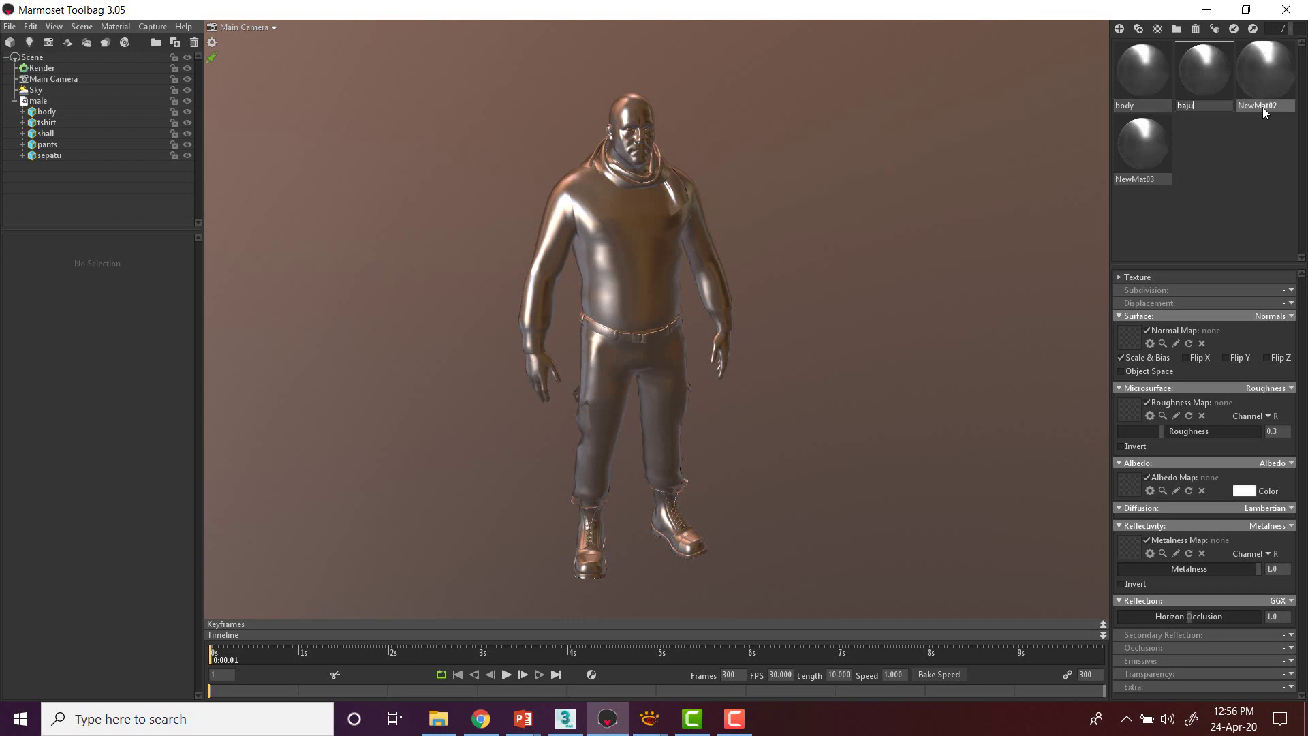
double_click(1262, 107)
type("d")
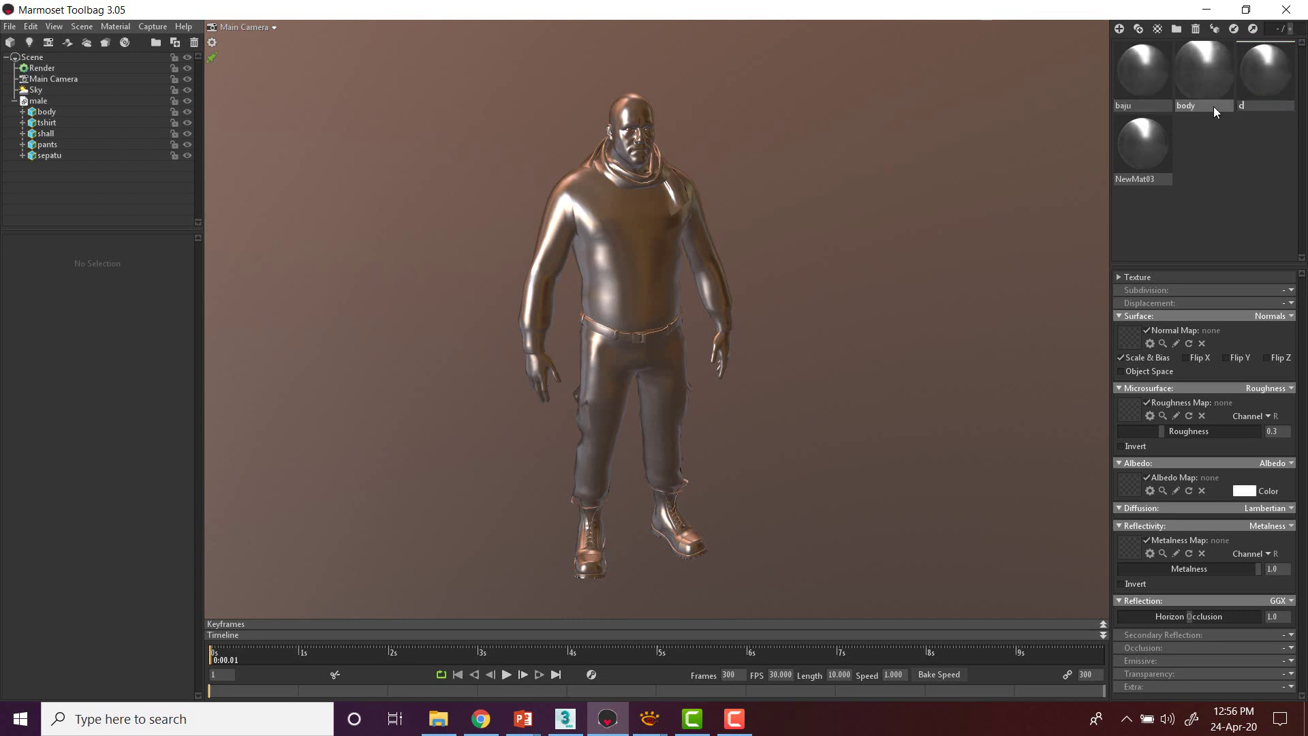
type("elana")
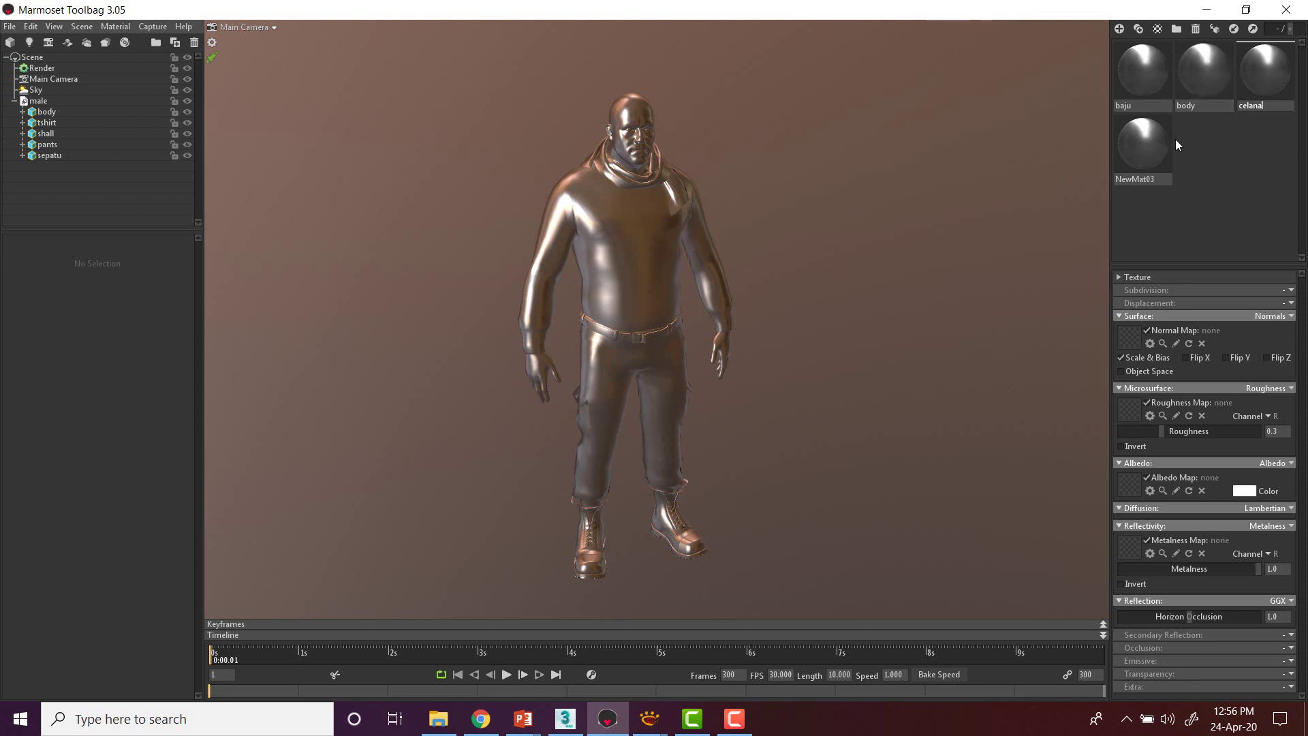
left_click(1152, 153)
double_click(1148, 177)
type("sepatu")
key("Return")
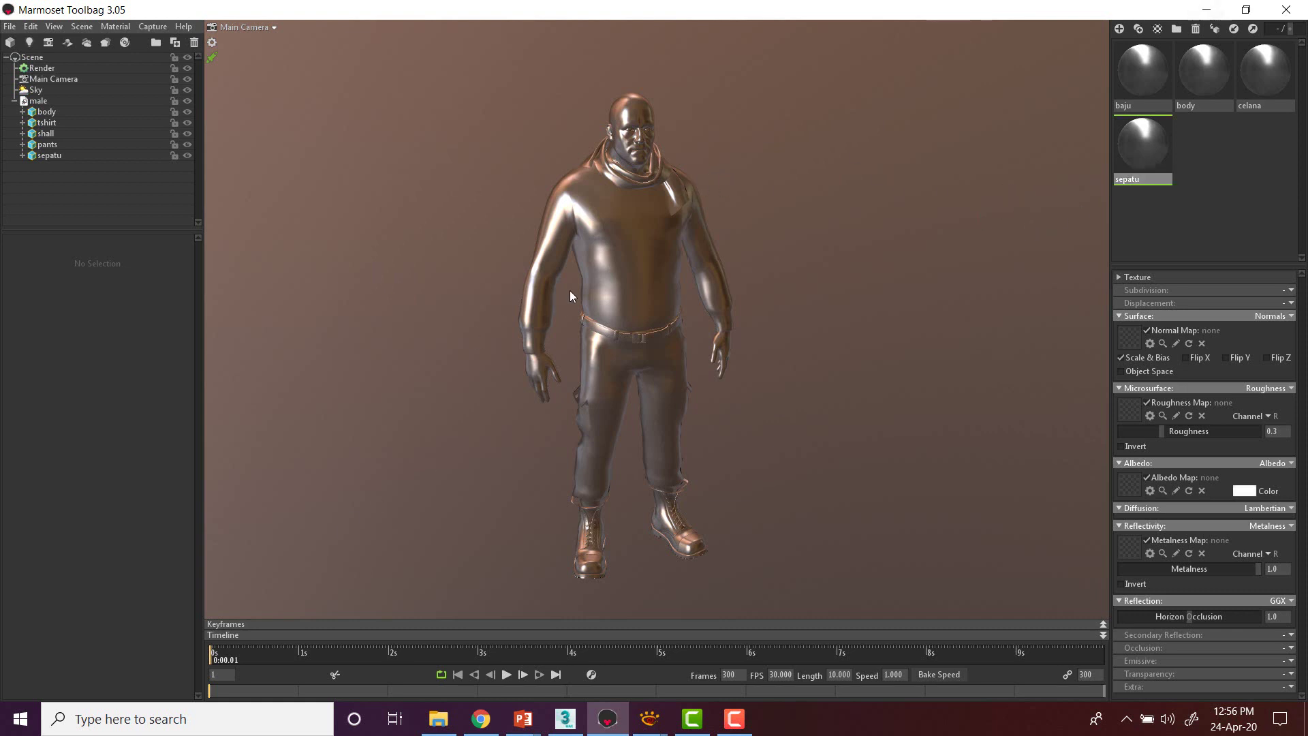
Step: Load sepatu_Normal_DirectX from the human male texture folder as the sepatu material's normal map and enable Flip Y
left_click(1157, 76)
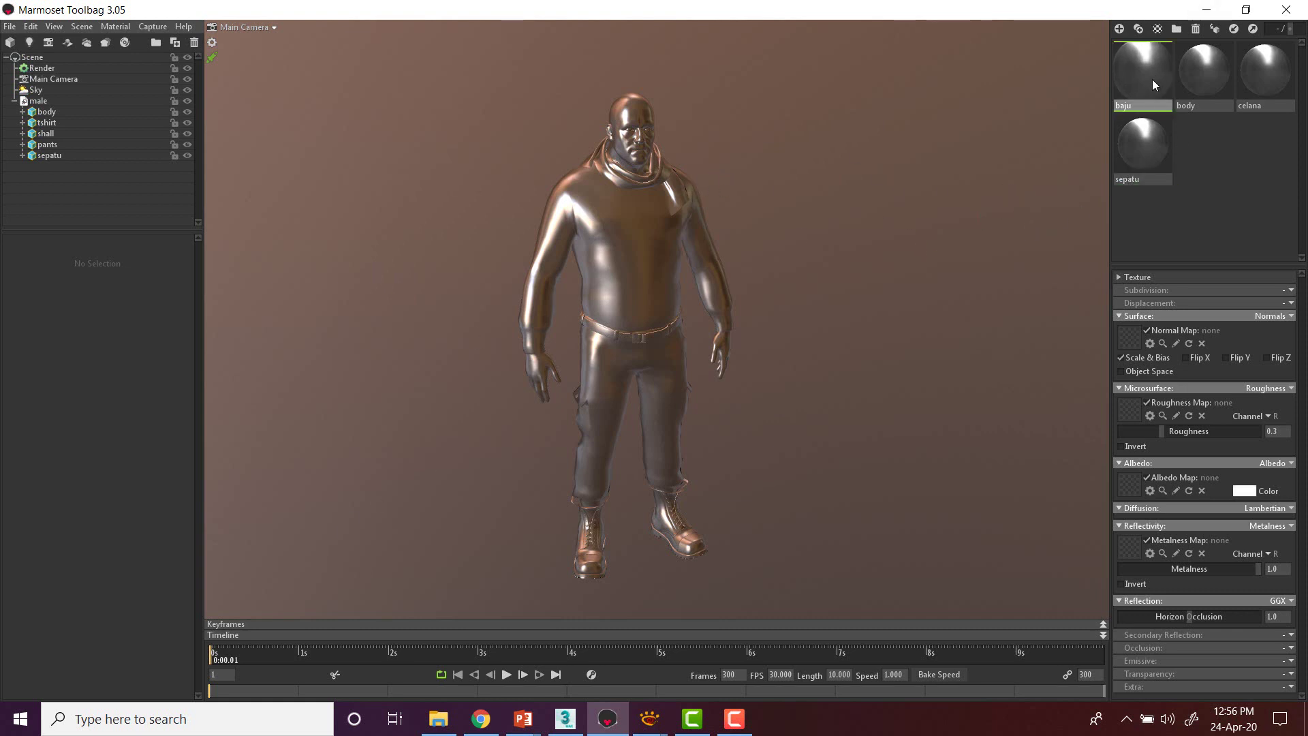
left_click(1138, 163)
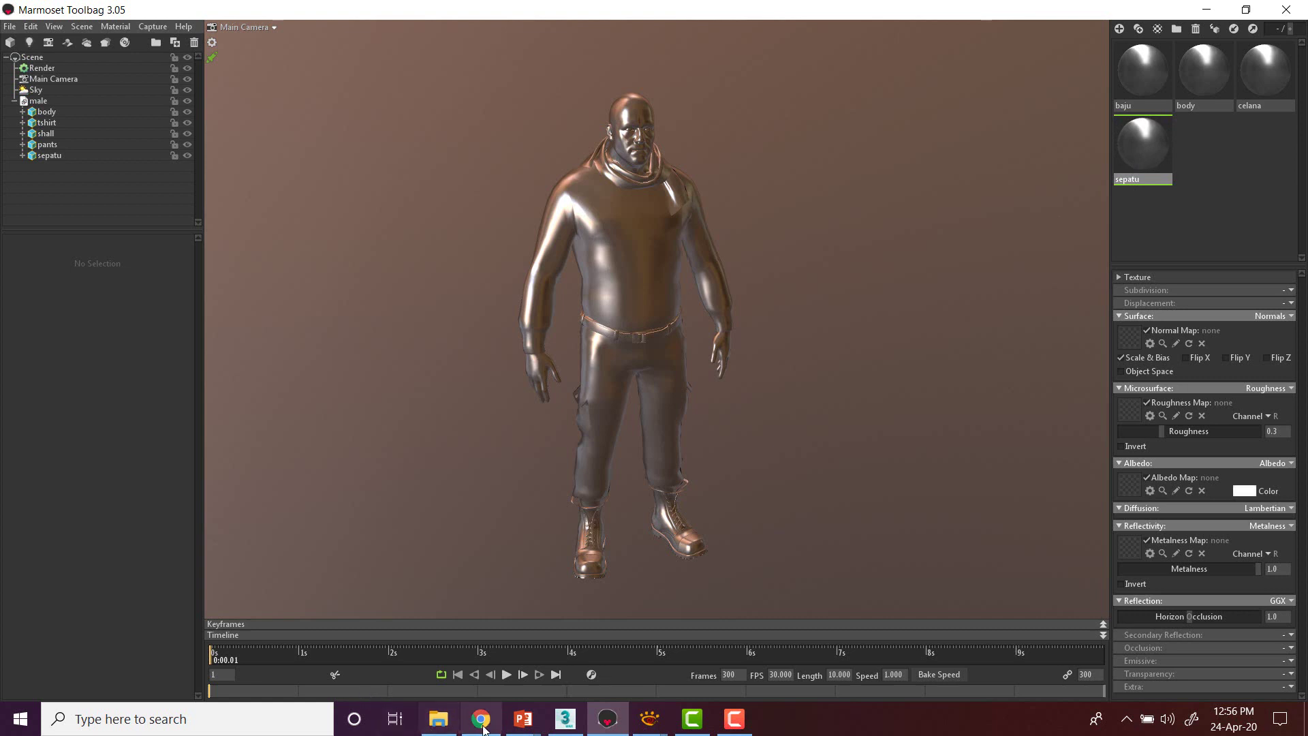
left_click(438, 719)
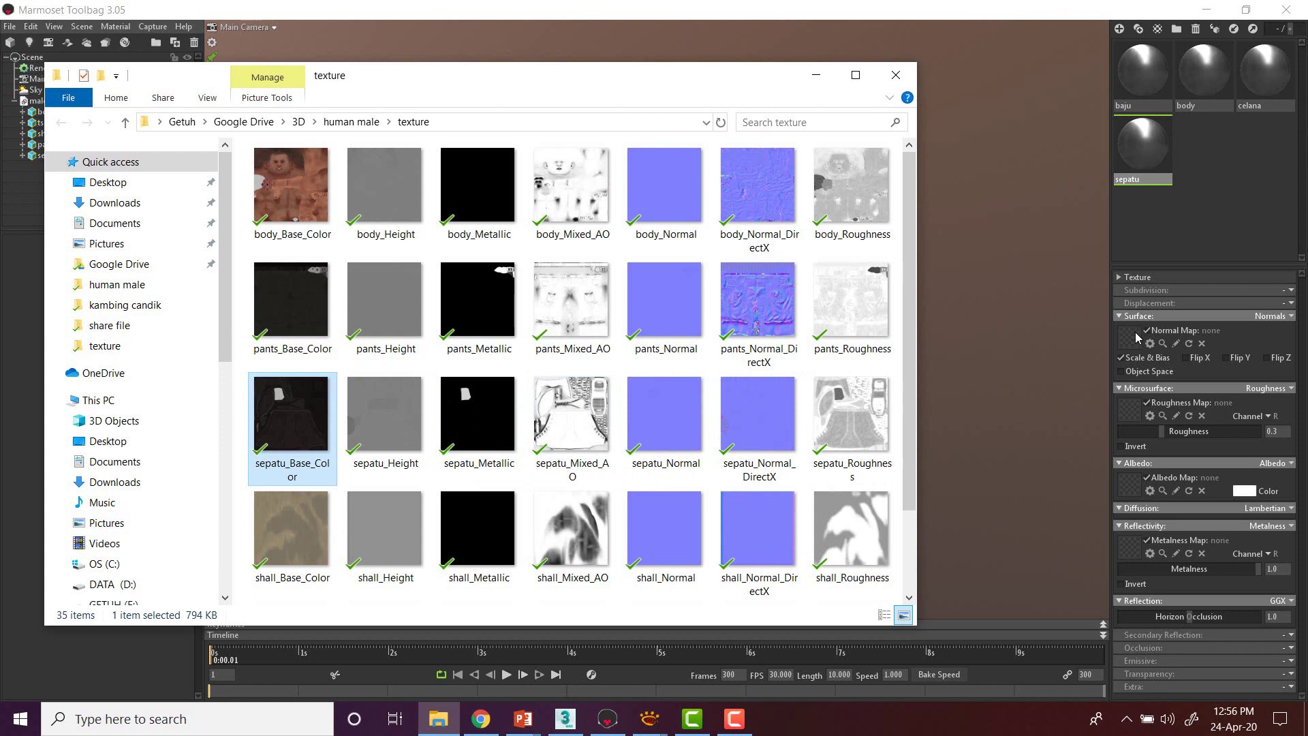
left_click(755, 422)
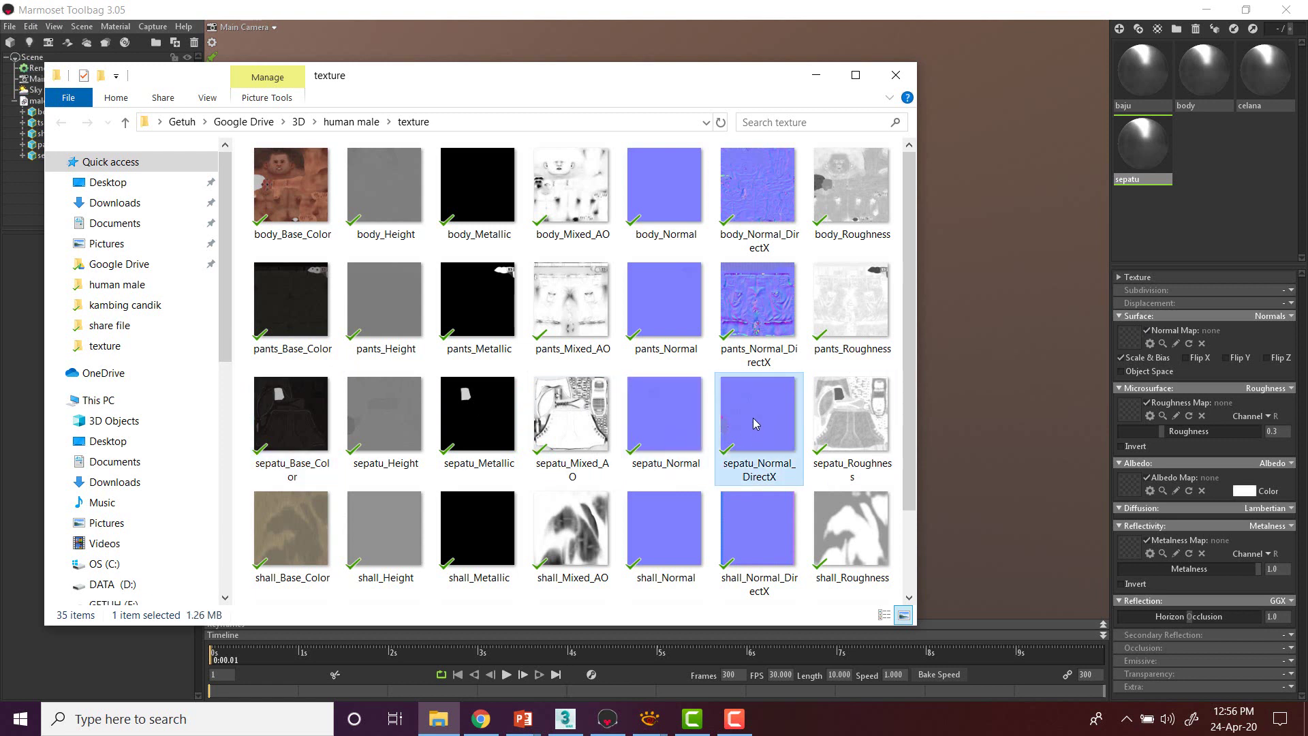
left_click_drag(753, 424, 1130, 336)
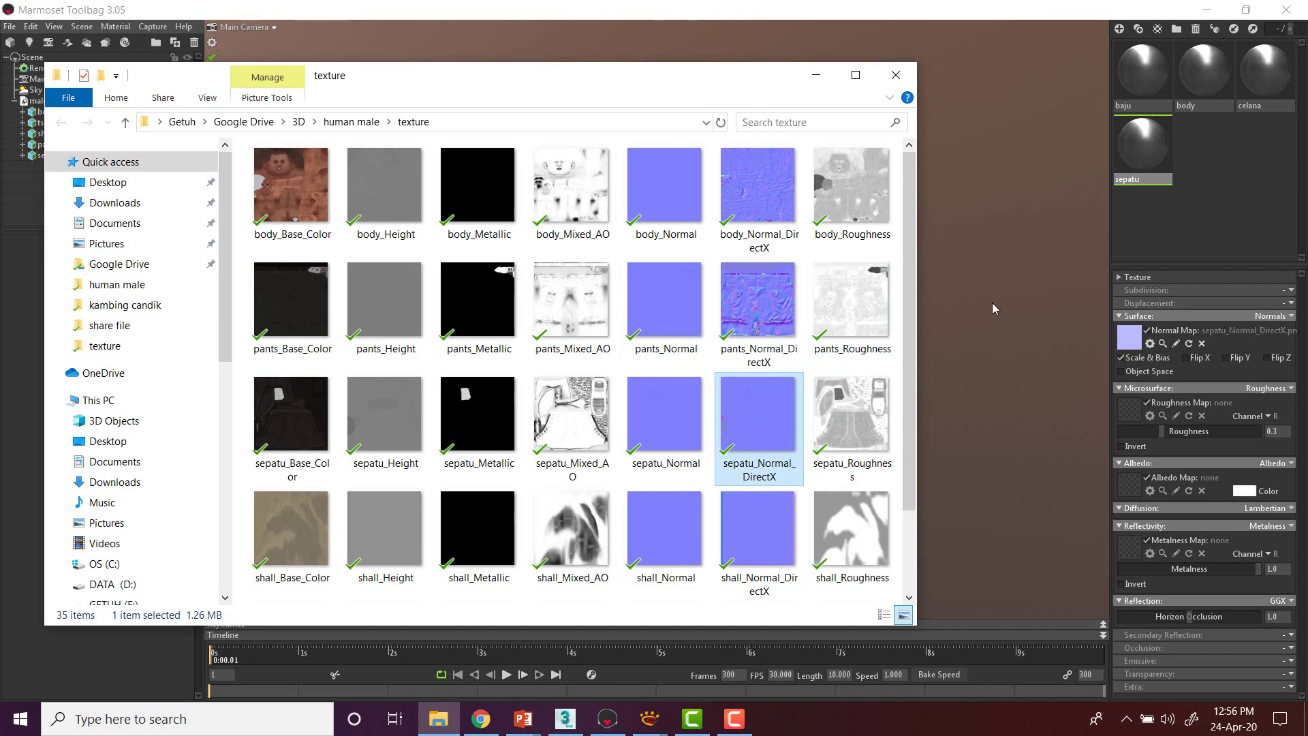
left_click(1232, 361)
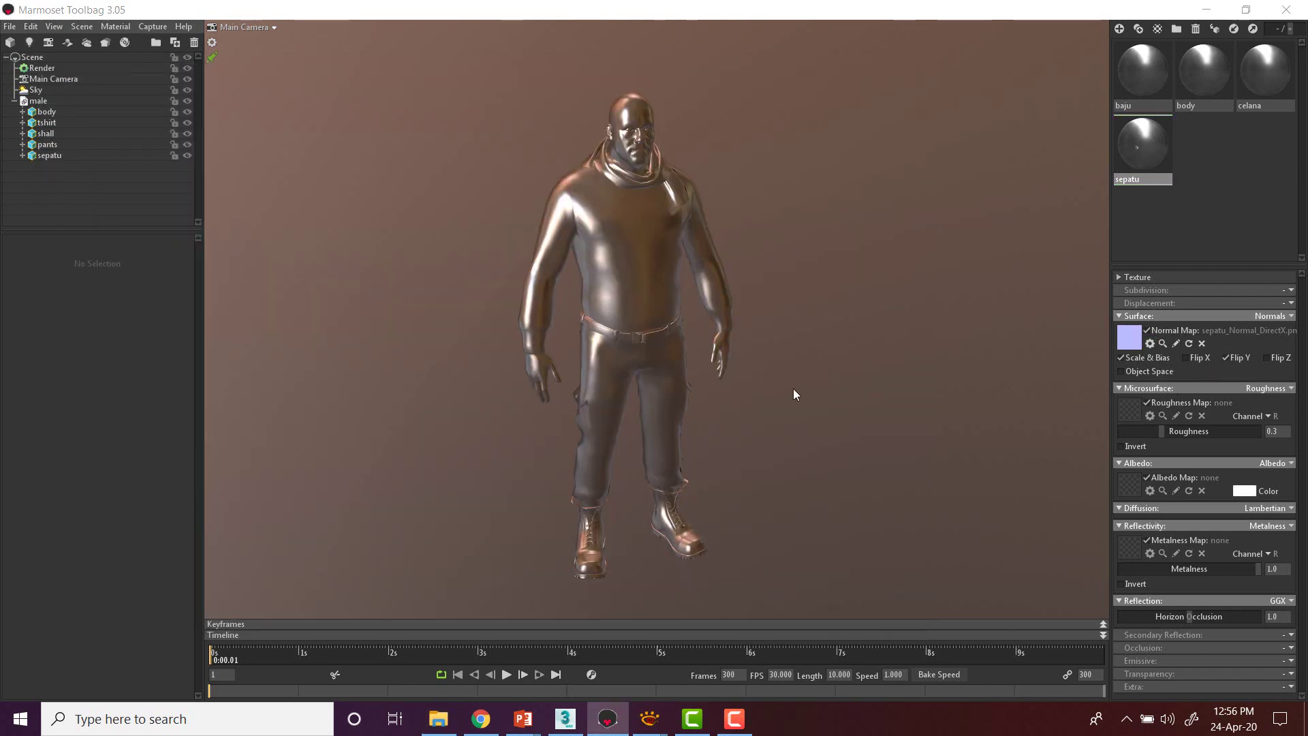
Step: Assign sepatu_Roughness, sepatu_Base_Color and sepatu_Metallic as the sepatu material's roughness, albedo and metalness maps
key("alt+Tab")
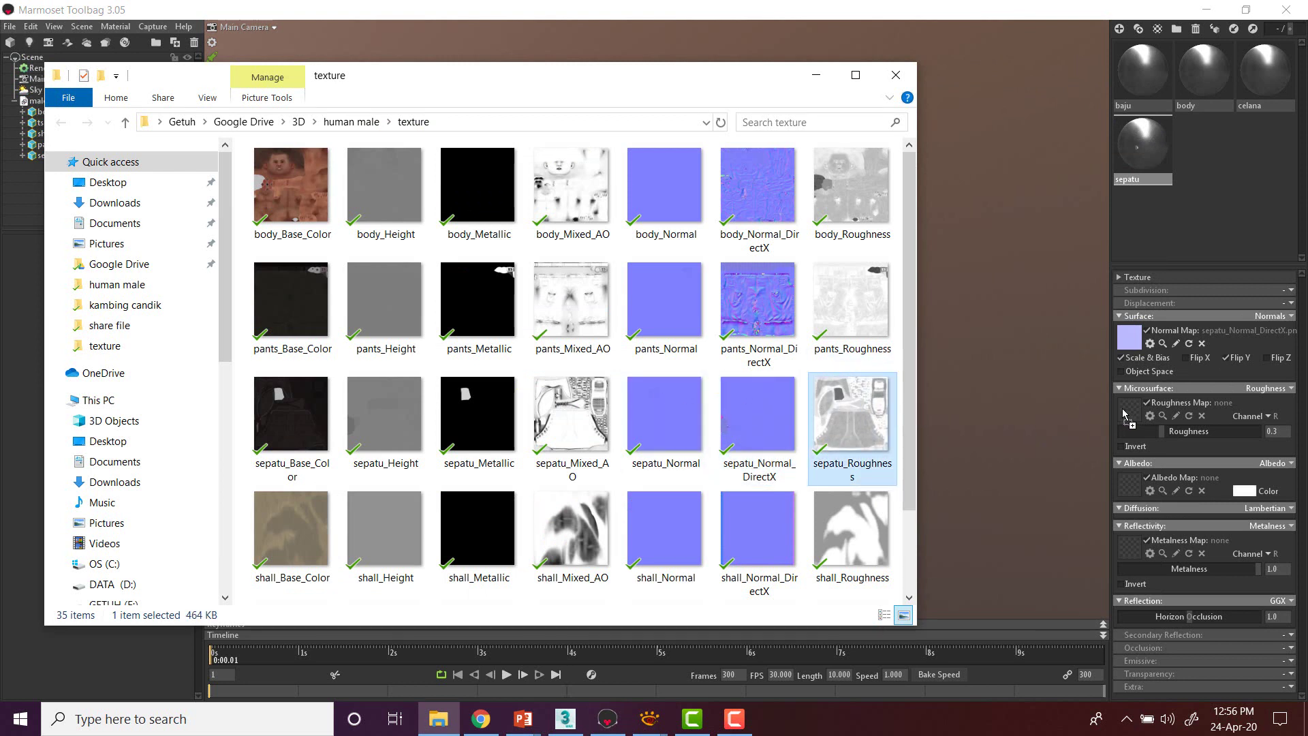
left_click_drag(1125, 413, 1126, 417)
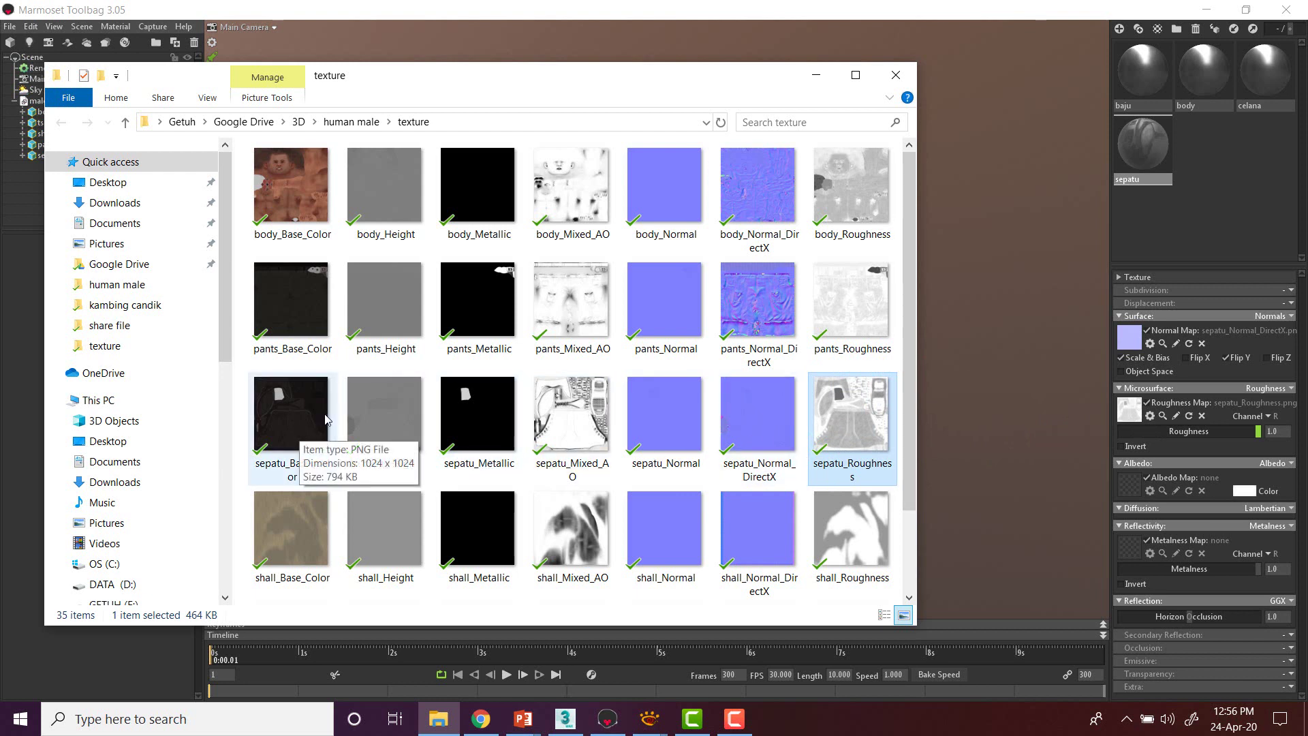
left_click_drag(325, 419, 1136, 483)
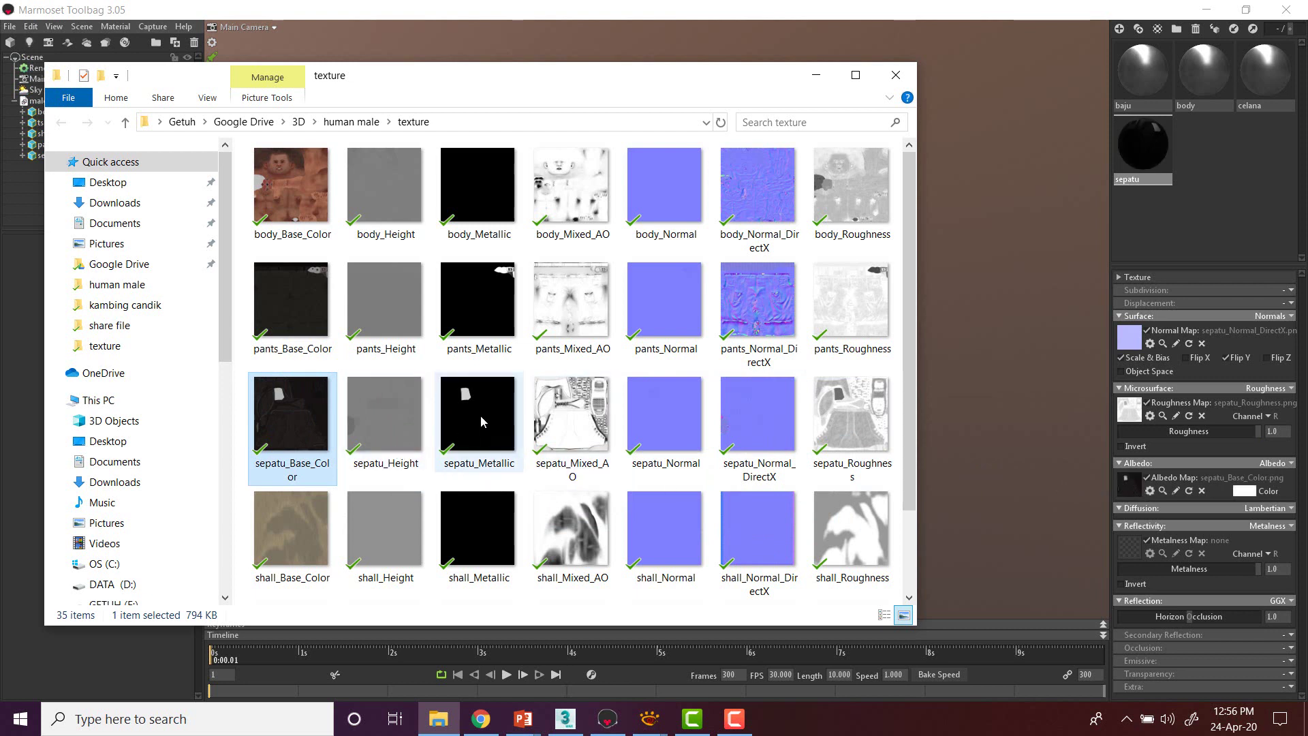
left_click_drag(481, 415, 1134, 551)
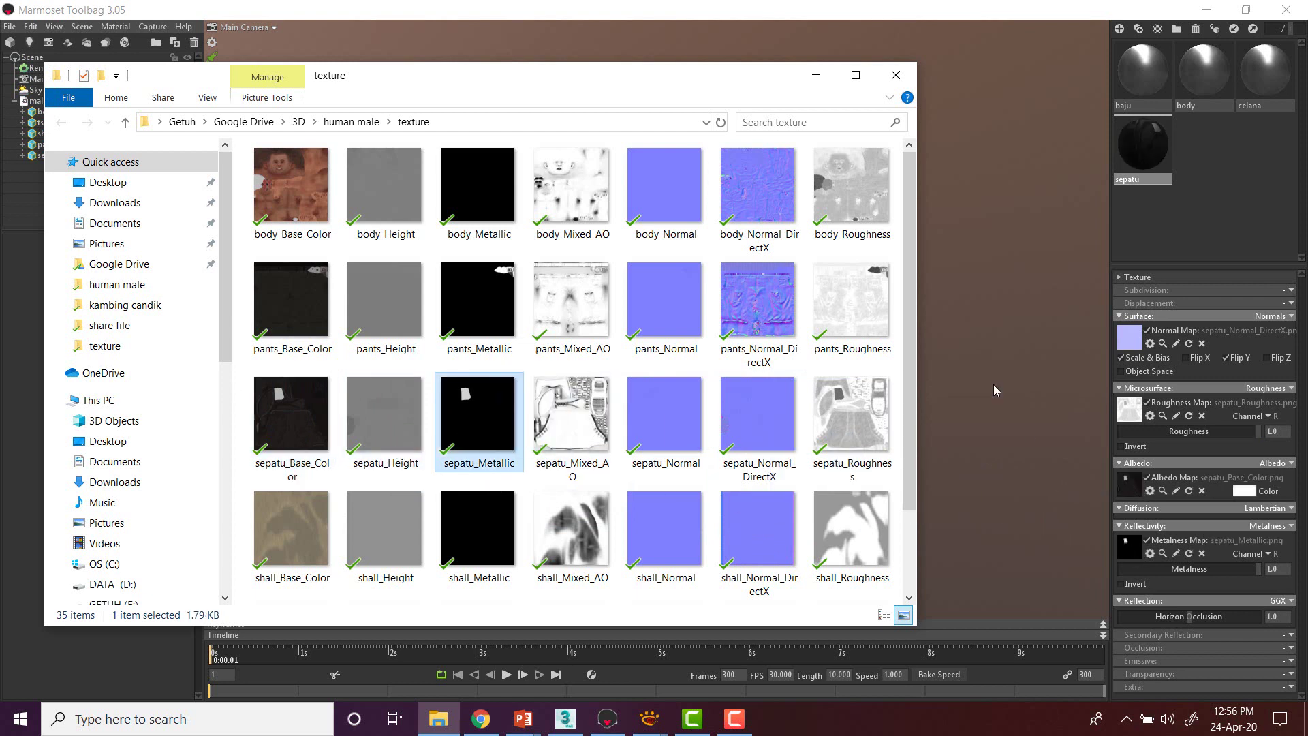
Step: Apply the sepatu material to the boots and inspect their texture and lighting up close
left_click(950, 334)
scroll(685, 522, "up", 2)
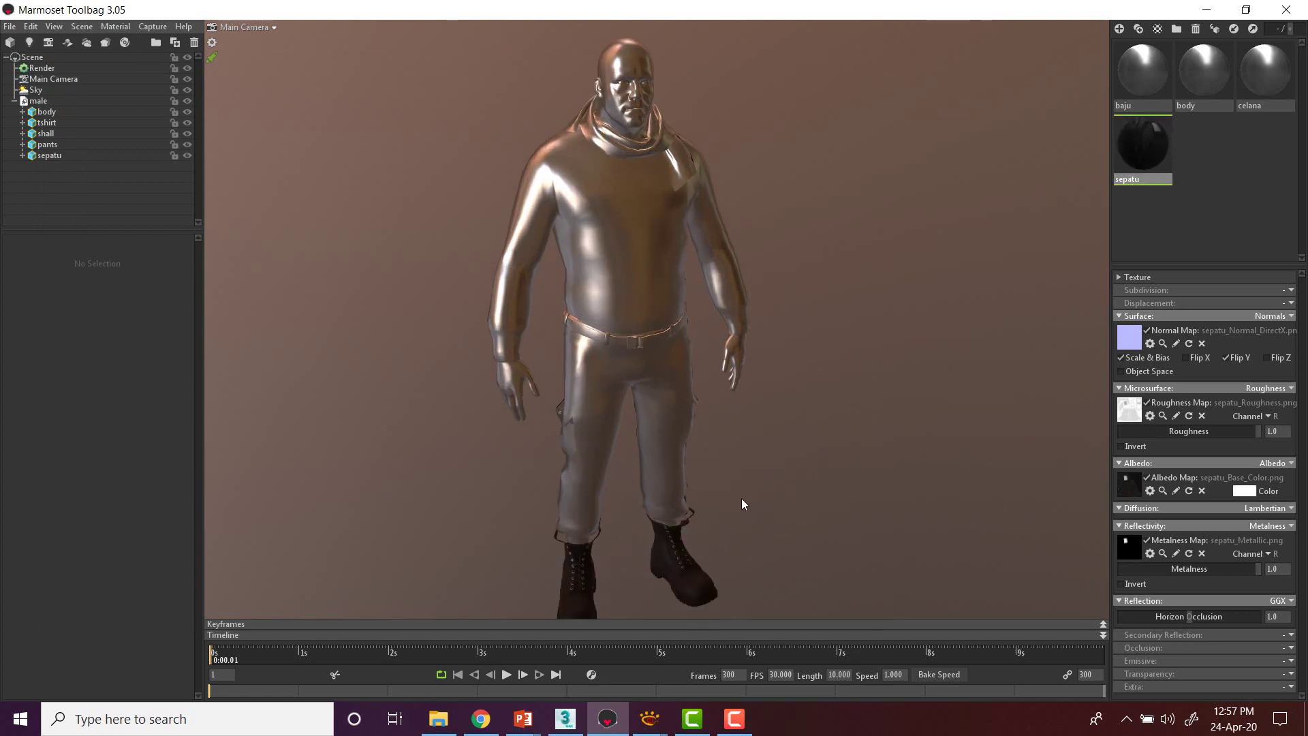
middle_click_drag(689, 536, 666, 161)
scroll(646, 334, "up", 6)
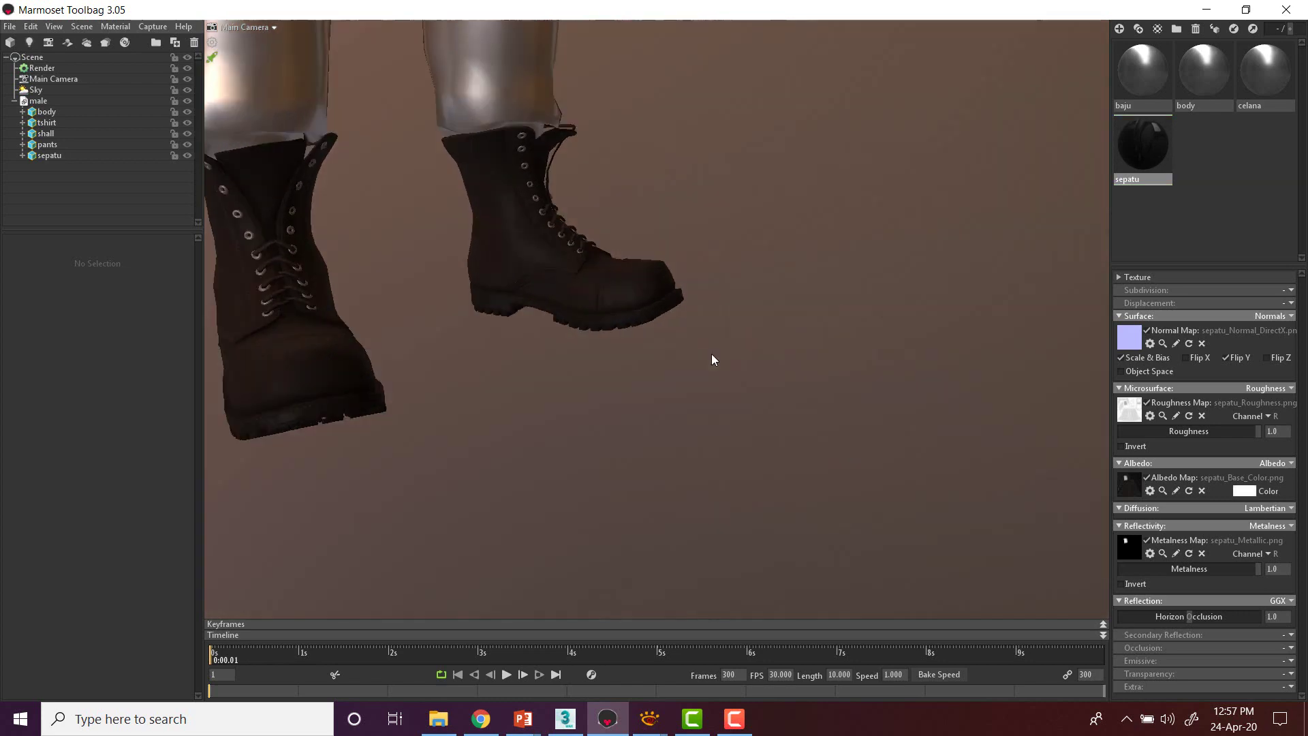
middle_click_drag(713, 360, 529, 392)
scroll(682, 368, "up", 5)
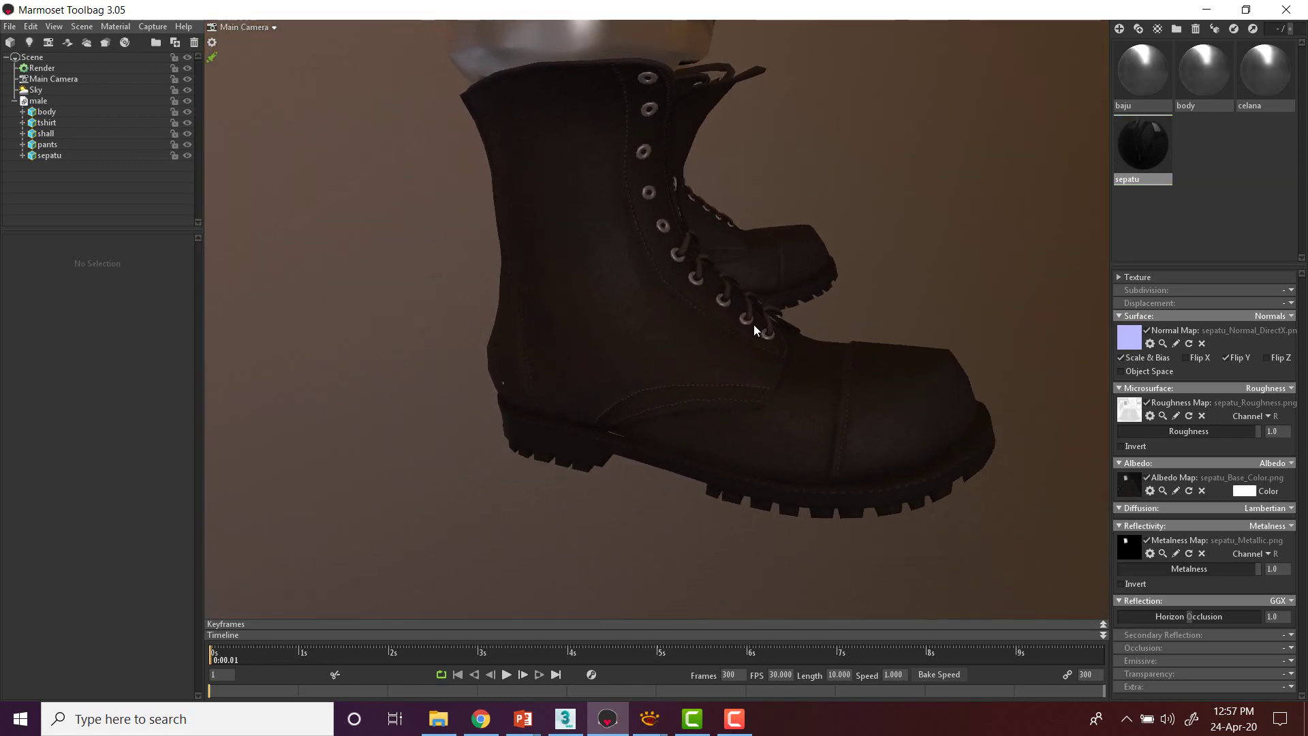
left_click_drag(771, 257, 834, 215, "shift")
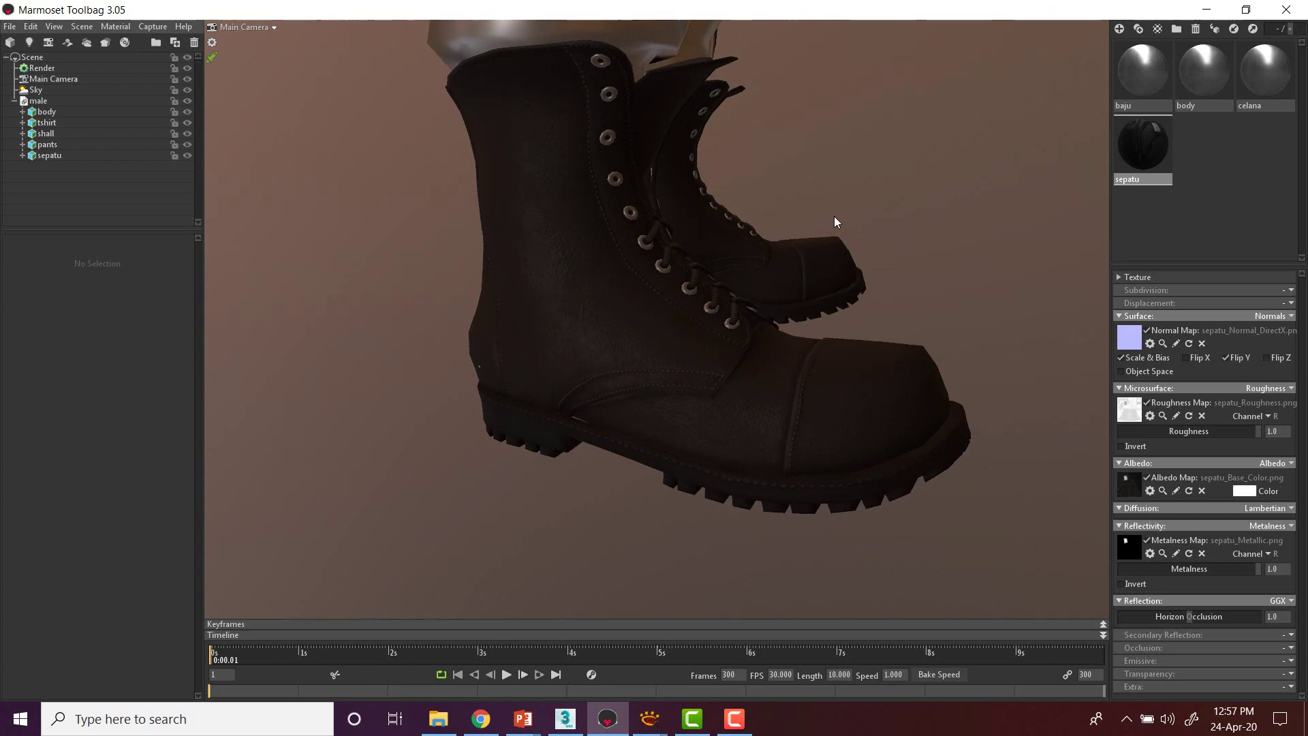
left_click_drag(740, 199, 1207, 205, "shift")
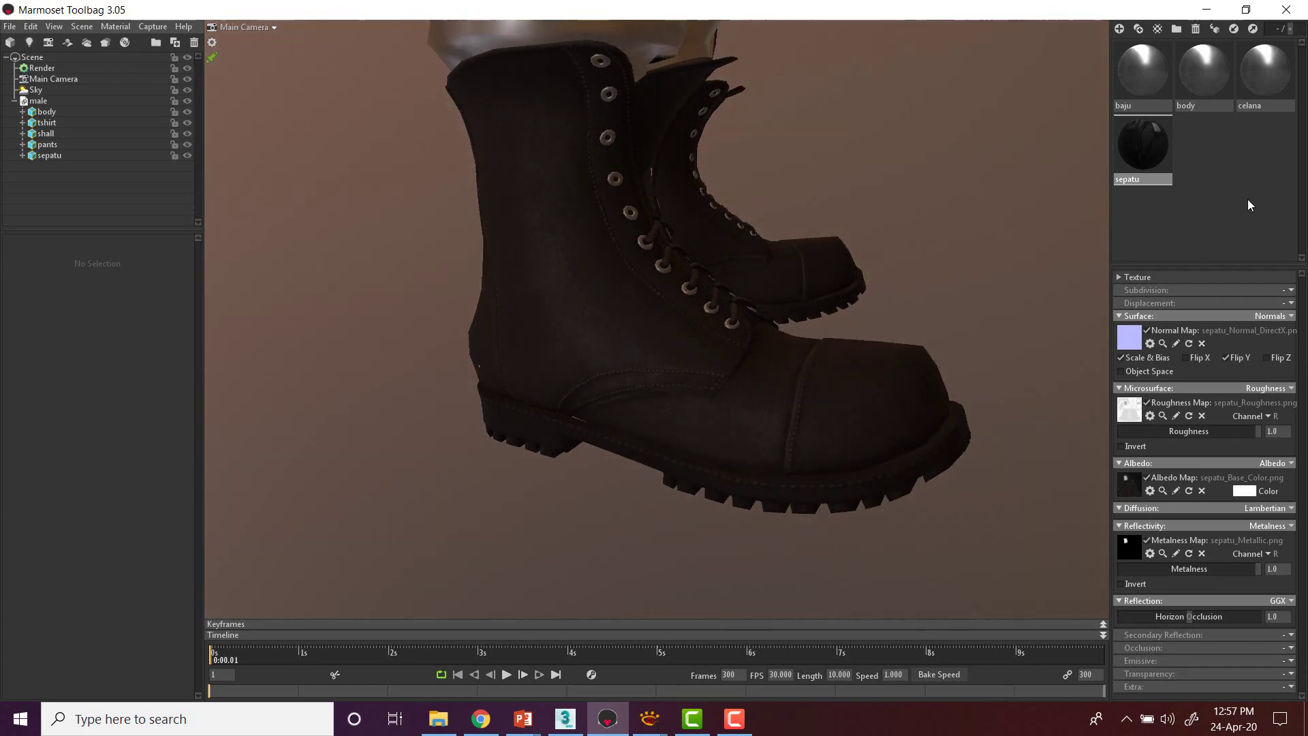
scroll(823, 263, "down", 5)
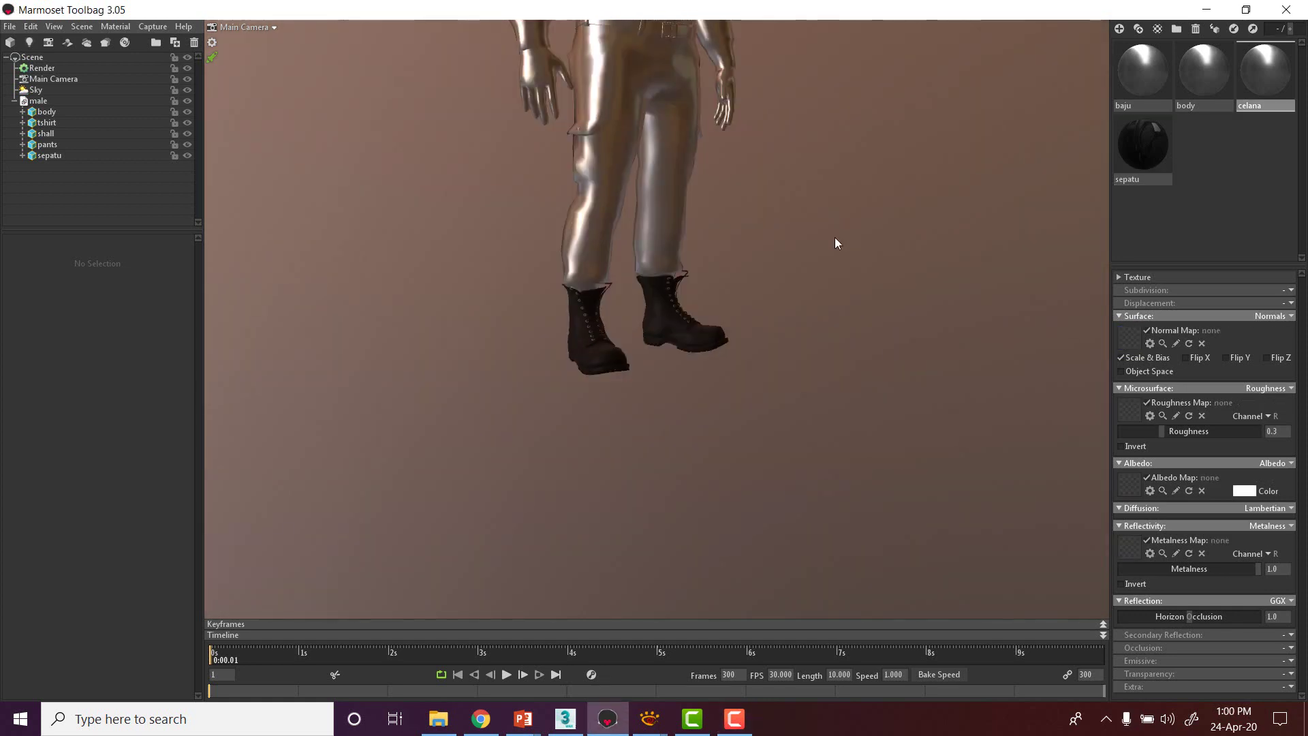
left_click(673, 98)
left_click_drag(673, 98, 680, 182)
left_click(873, 190)
left_click(680, 182)
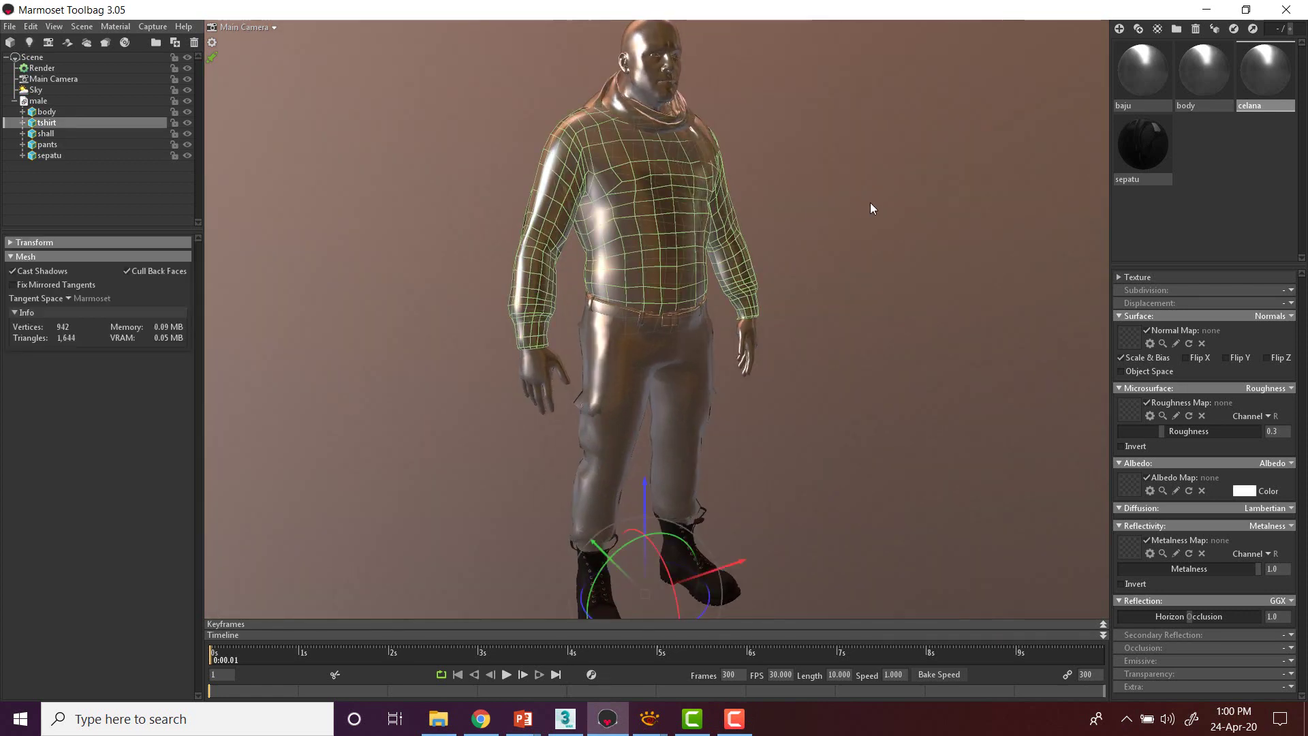
left_click(868, 210)
left_click(628, 102)
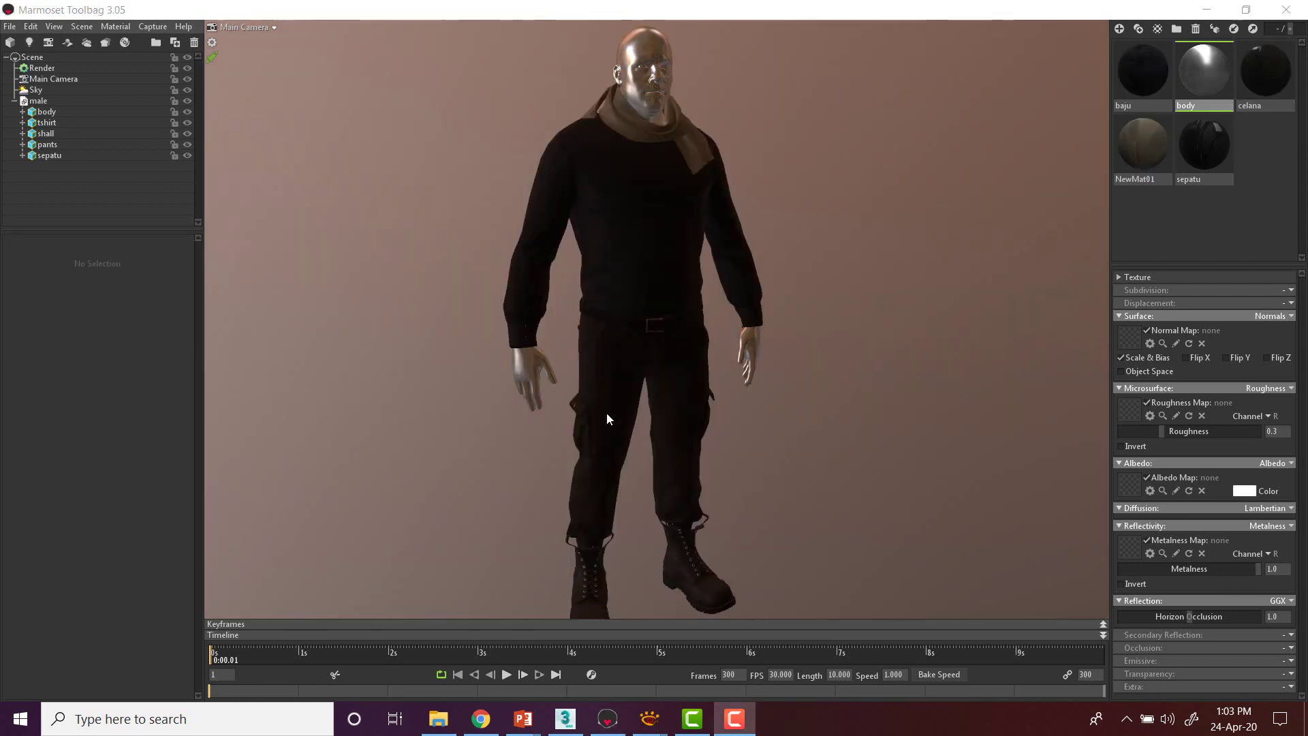
Step: Assign body_Base_Color and body_Metallic from the human male texture folder as the body material's albedo and metalness maps
left_click(438, 718)
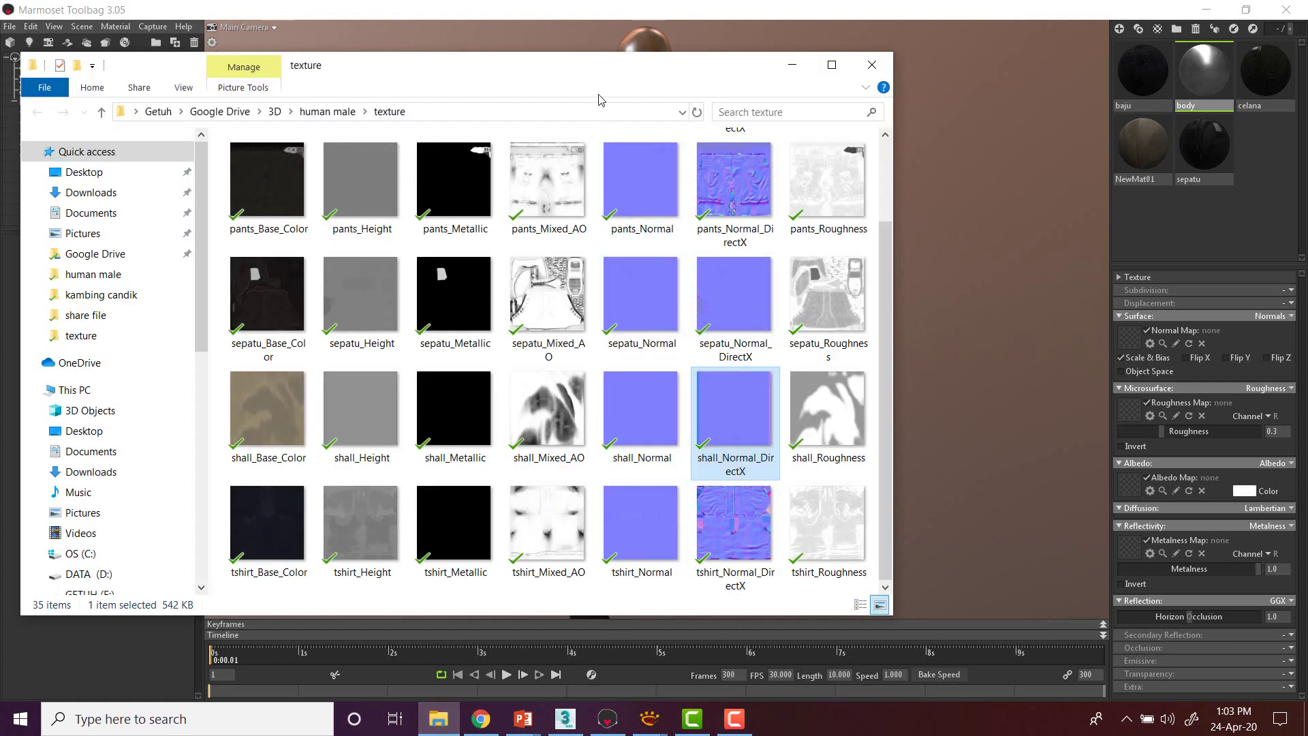
left_click_drag(600, 100, 528, 134)
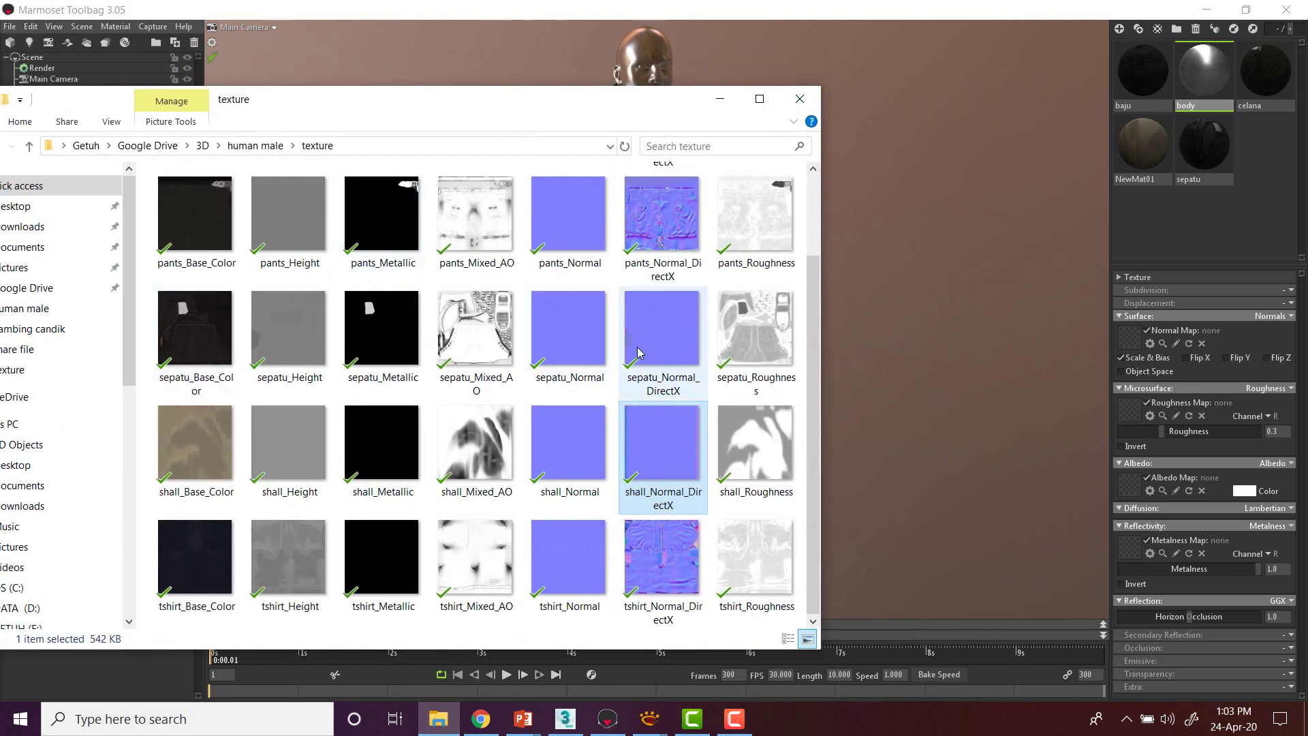
scroll(639, 424, "up", 2)
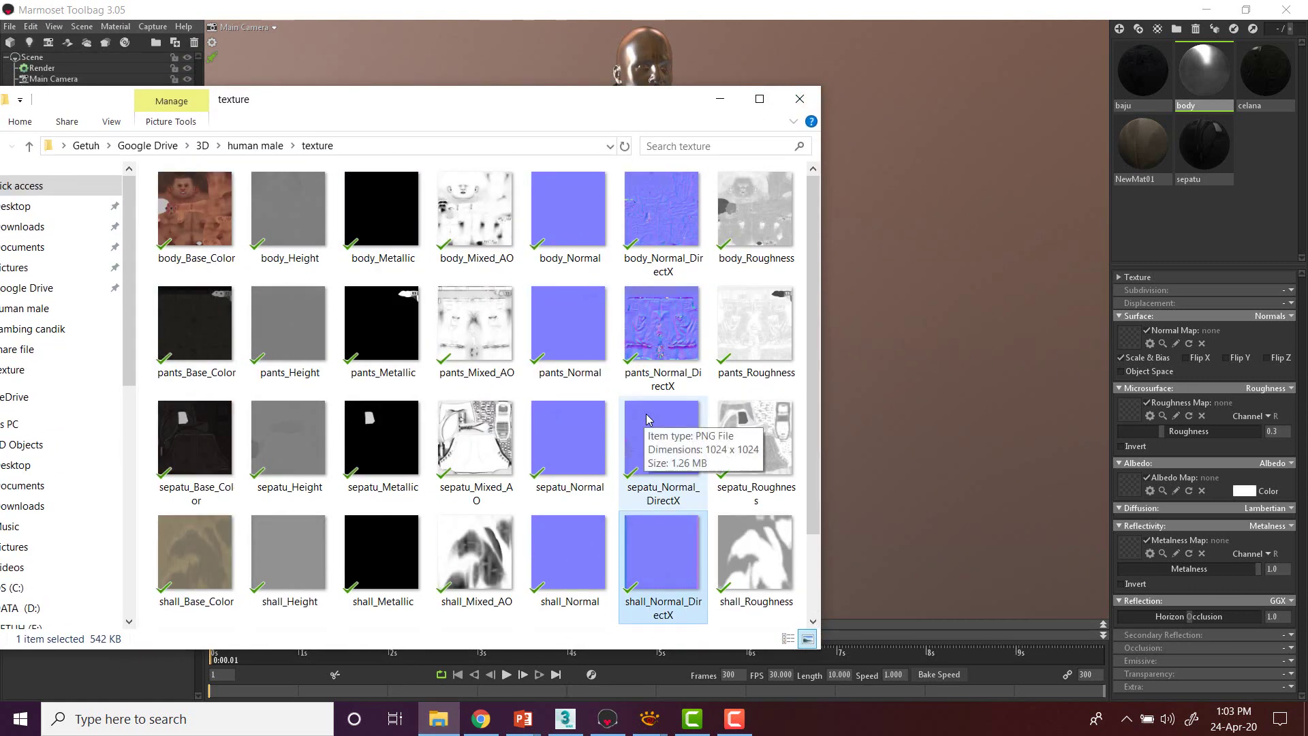
left_click(1217, 72)
left_click(438, 719)
left_click(189, 214)
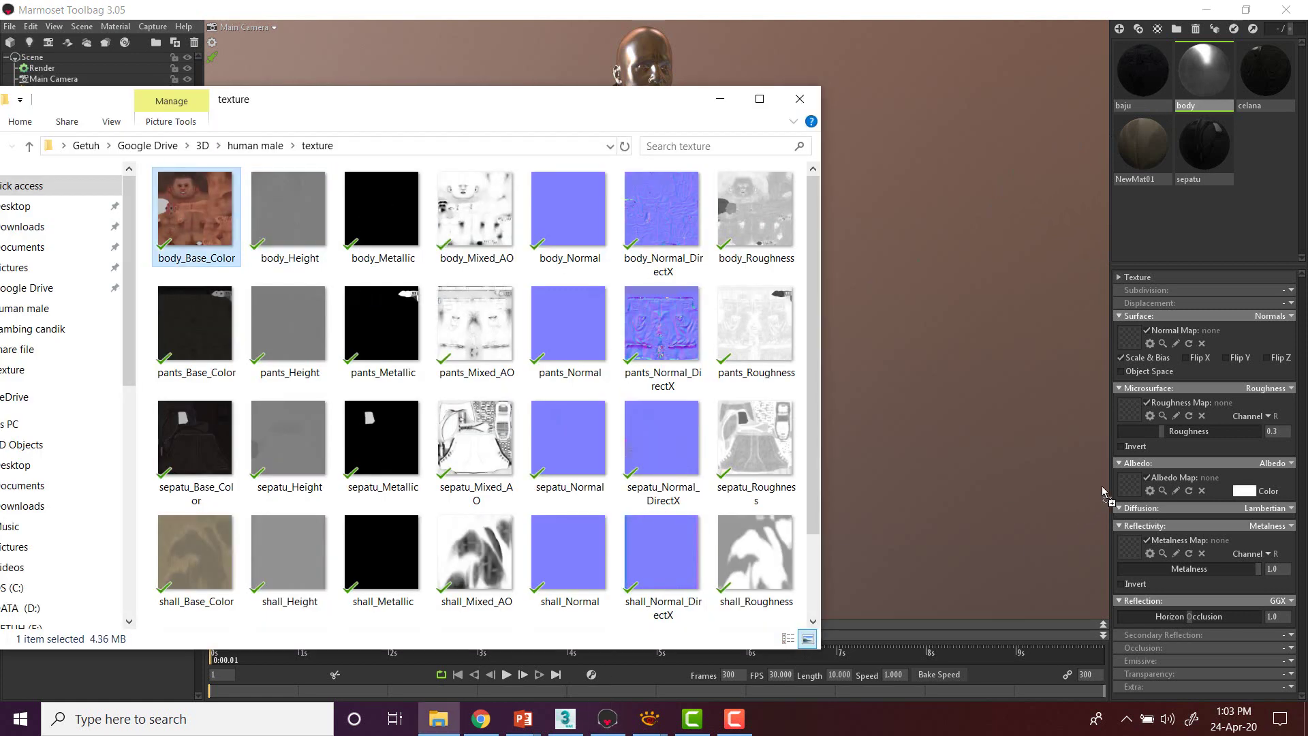
left_click_drag(1131, 489, 1132, 487)
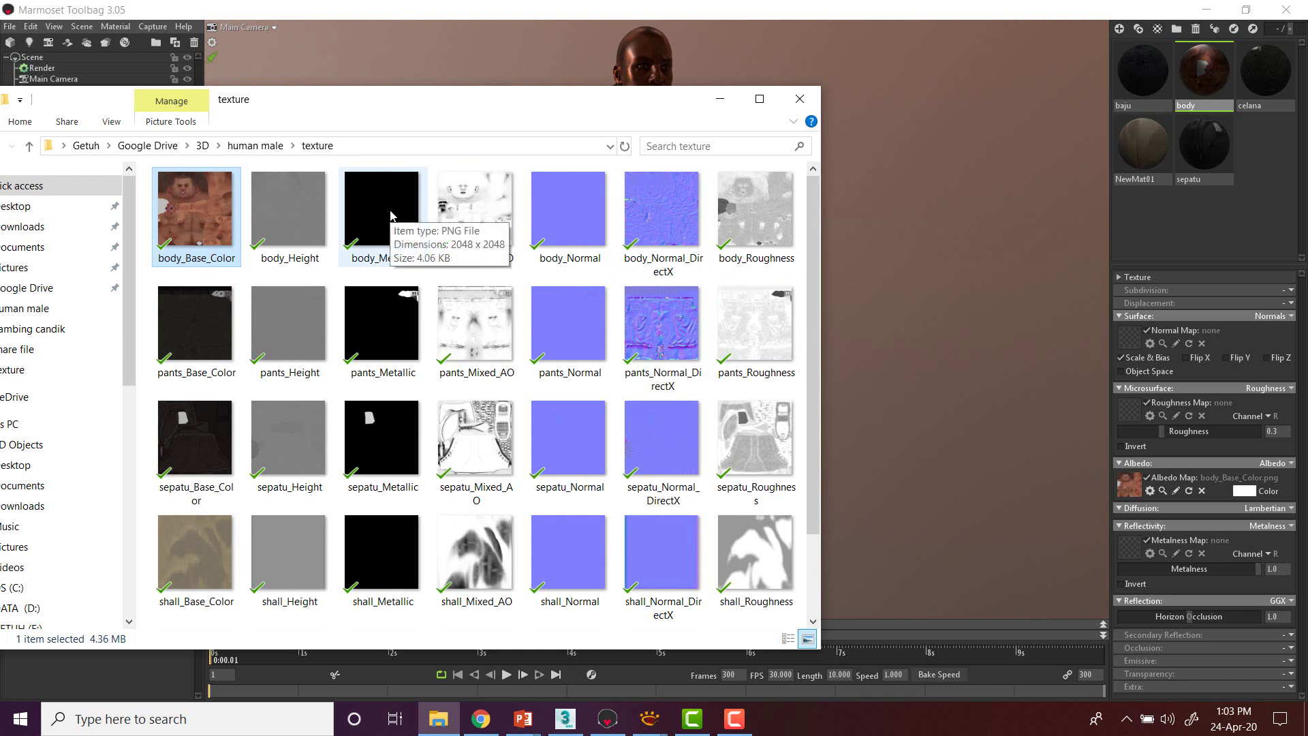
left_click_drag(390, 215, 875, 400)
left_click_drag(1133, 549, 1132, 548)
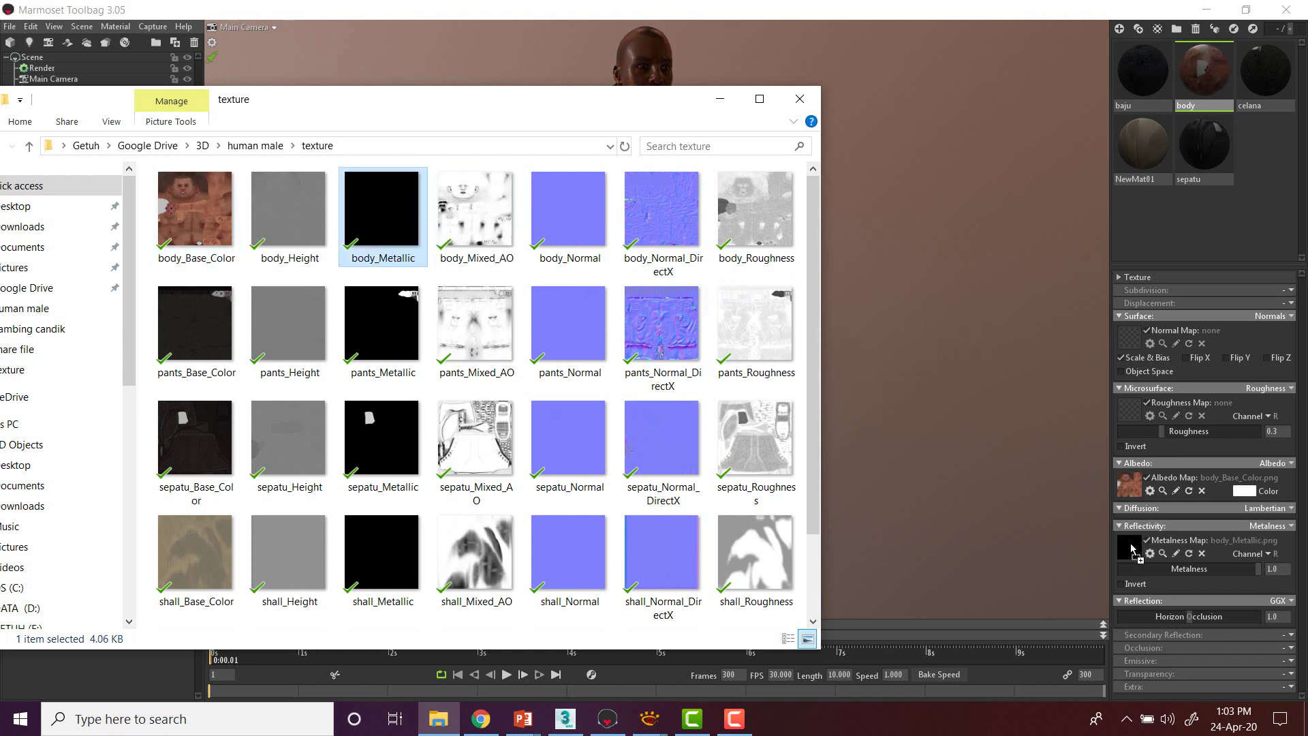
Step: Assign body_Roughness and body_Normal_DirectX as the body material's roughness and normal maps, and enable Flip Y
left_click_drag(755, 211, 1100, 351)
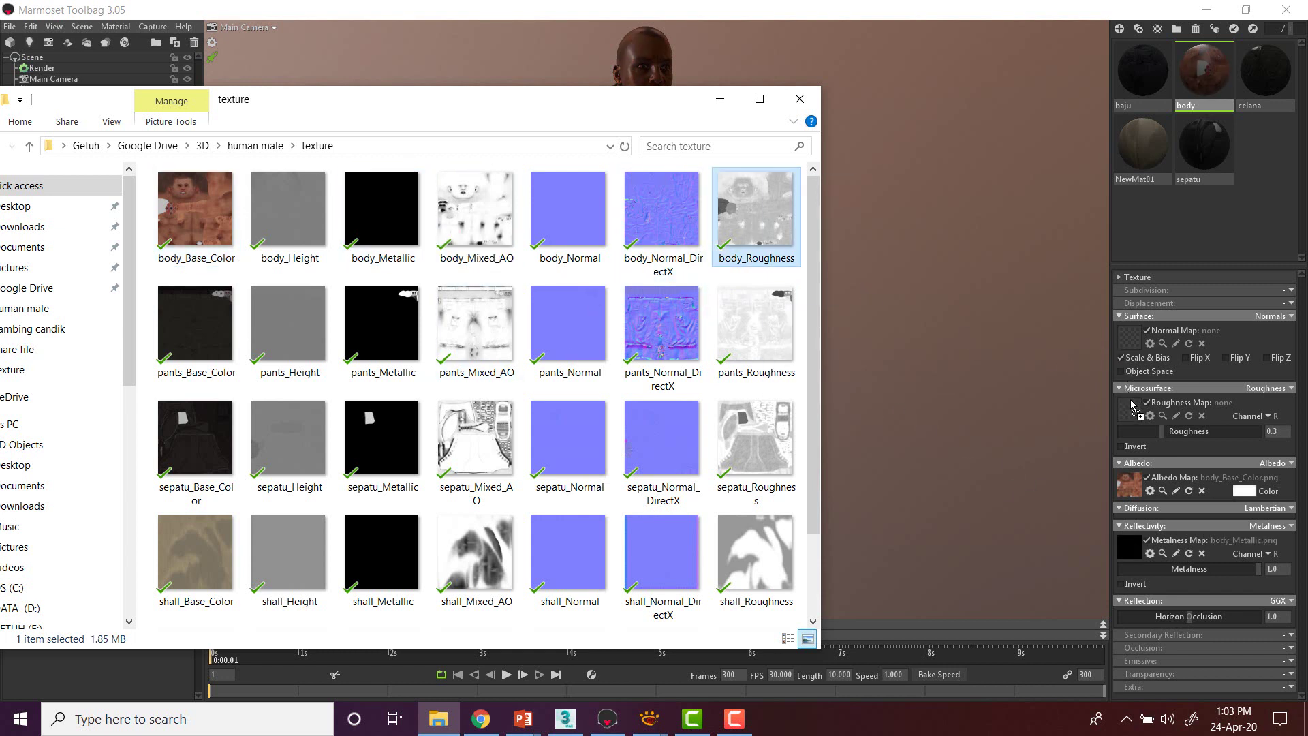
left_click_drag(1132, 403, 1132, 403)
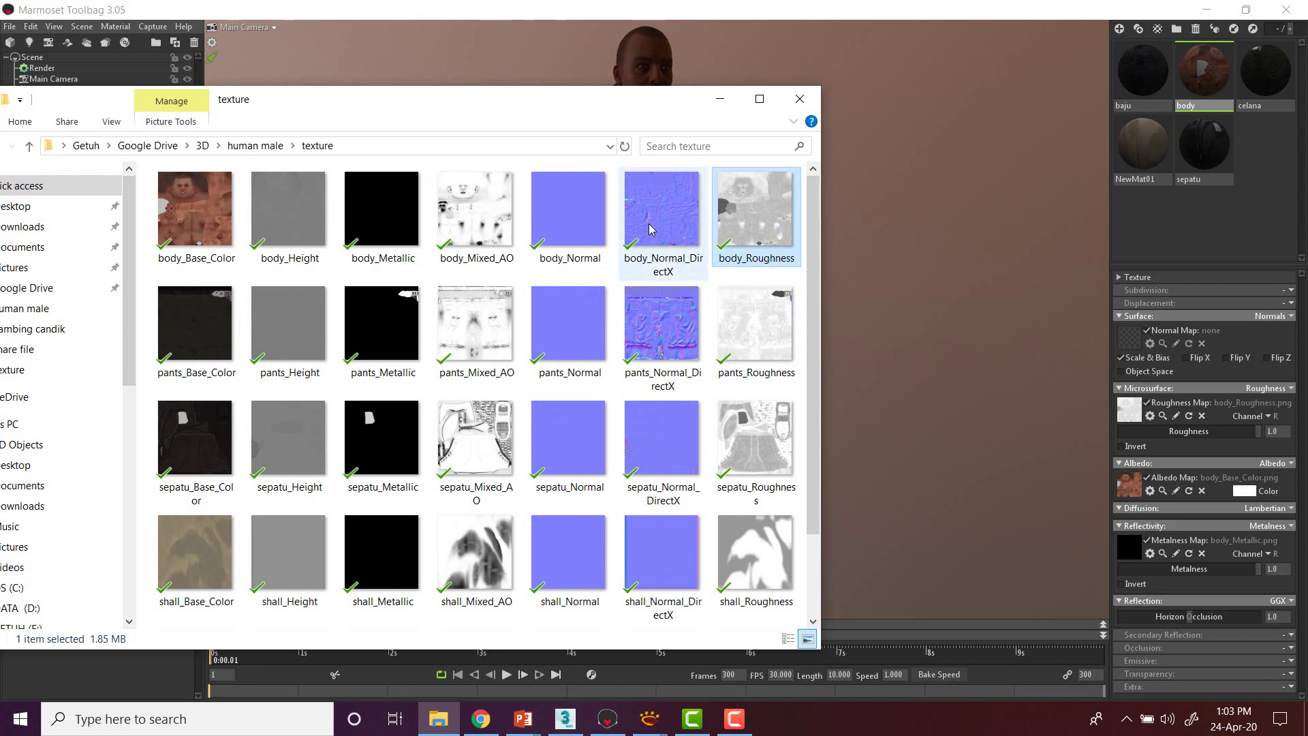
left_click_drag(650, 229, 1132, 339)
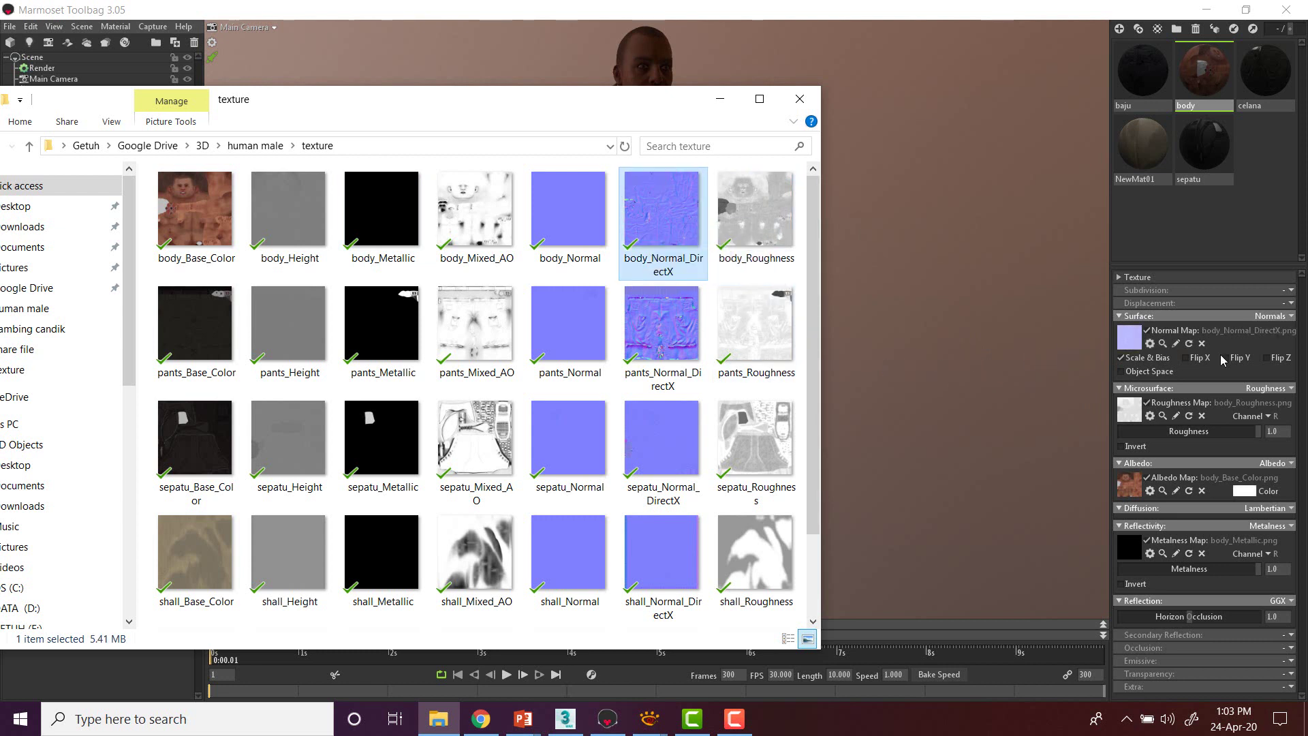
left_click(1226, 359)
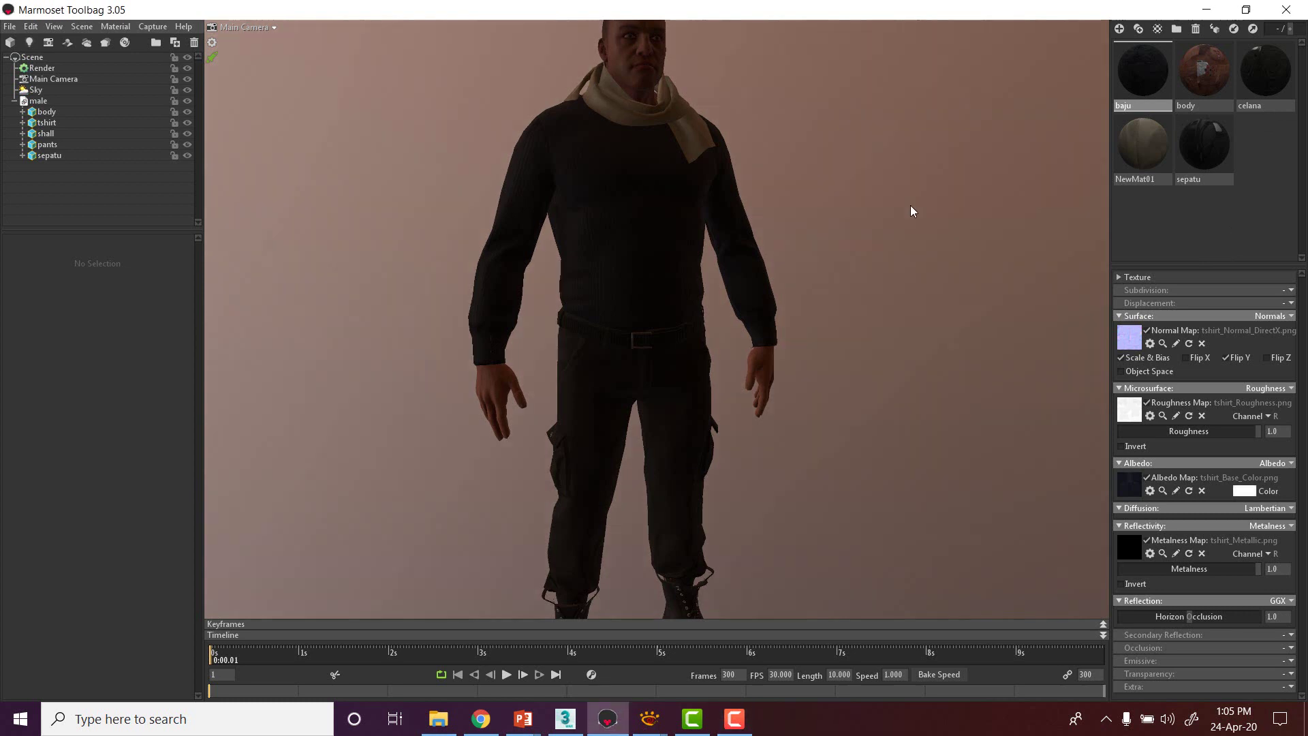
Step: Rotate the sky lighting to 436 and check the fully textured character under it
mouse_move(910, 206)
left_mouse_down("shift")
mouse_move(1027, 203)
mouse_move(942, 187)
left_mouse_up("shift")
right_click_drag(942, 187, 930, 269)
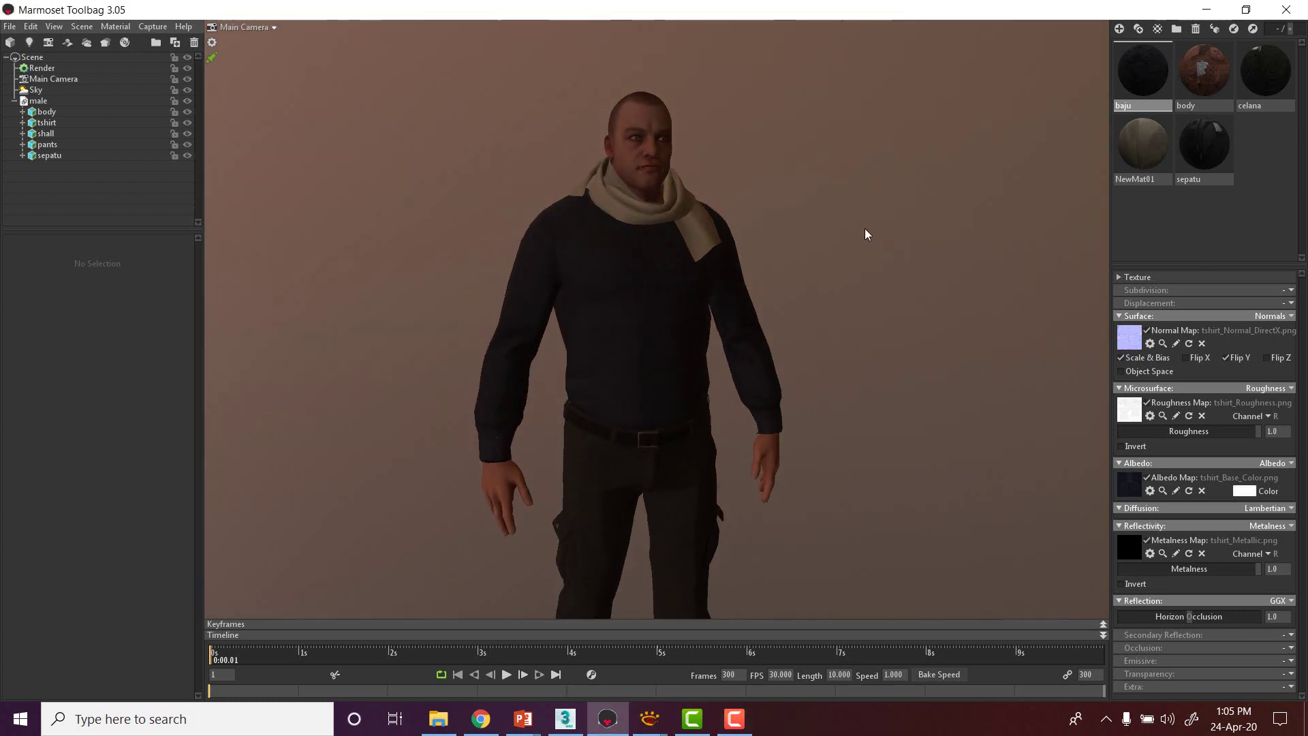
mouse_move(848, 222)
left_mouse_down("shift")
mouse_move(1035, 222)
mouse_move(902, 223)
mouse_move(924, 229)
left_mouse_up("shift")
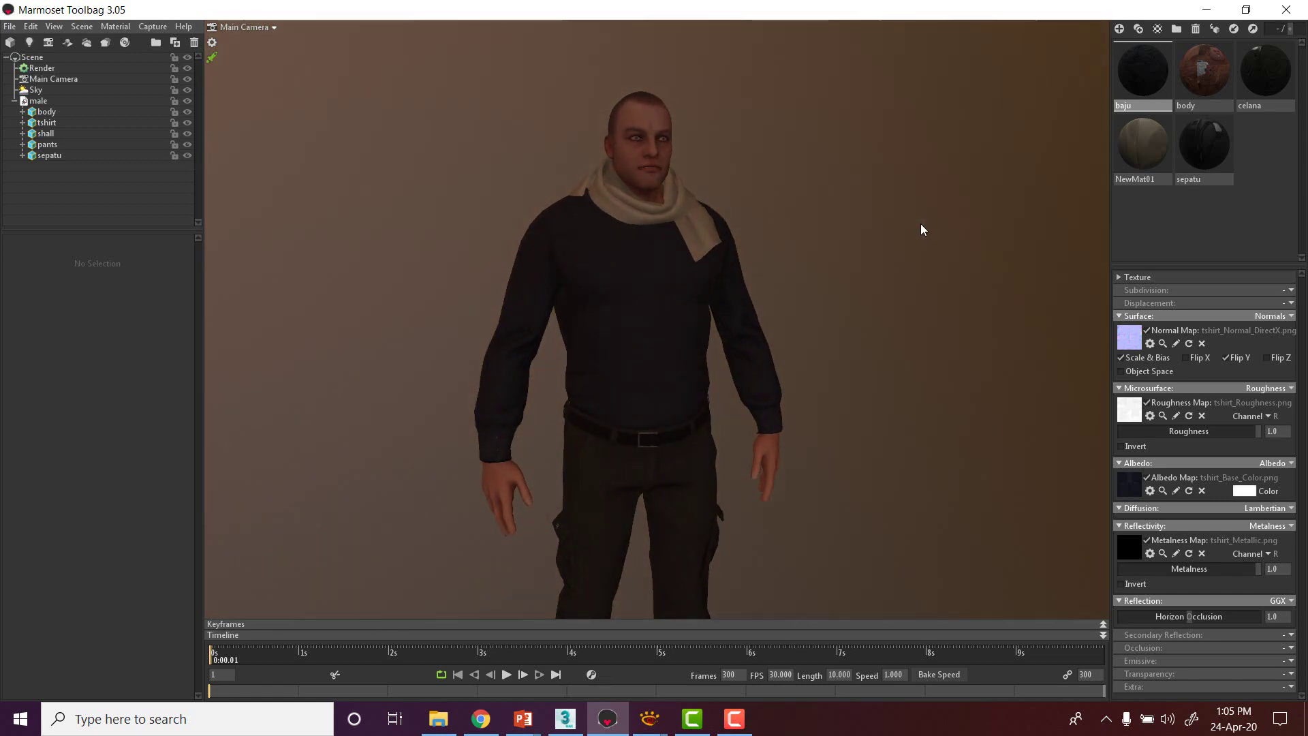
left_click_drag(809, 198, 832, 143, "shift")
scroll(800, 182, "down", 2)
scroll(800, 182, "up", 3)
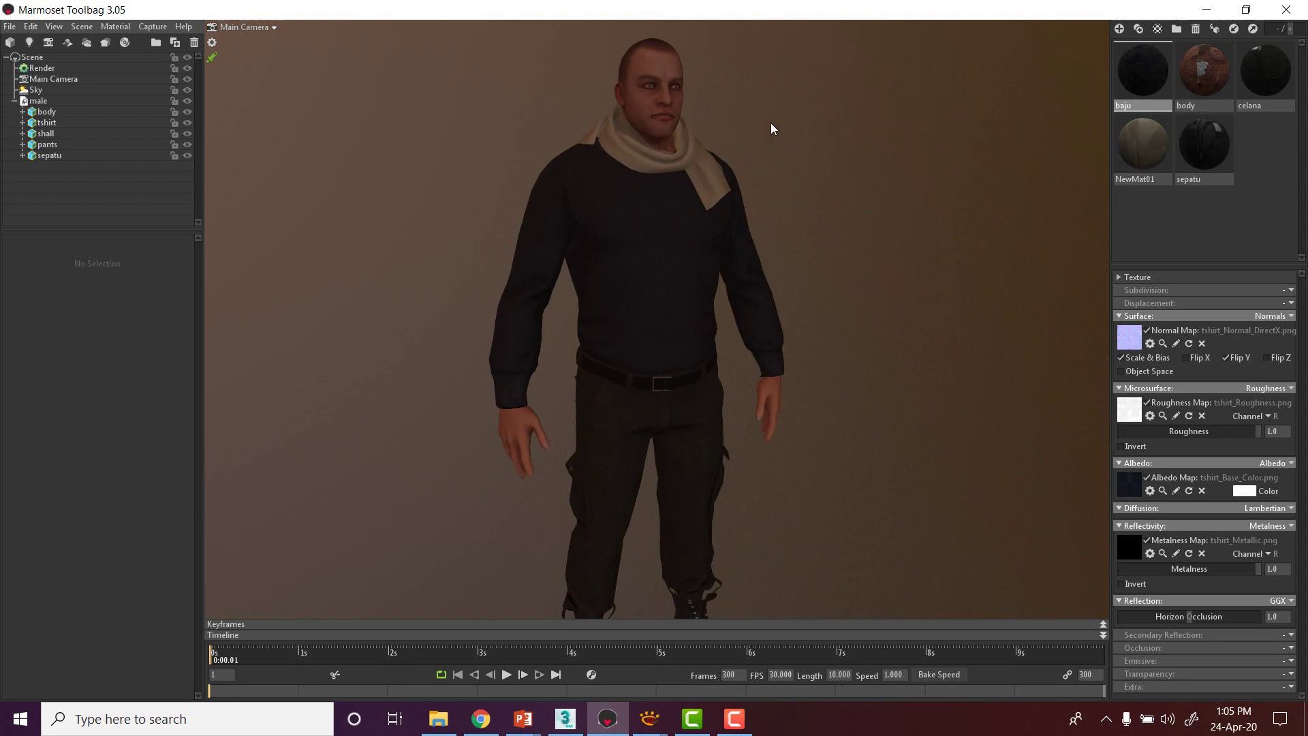
left_click_drag(271, 138, 317, 154)
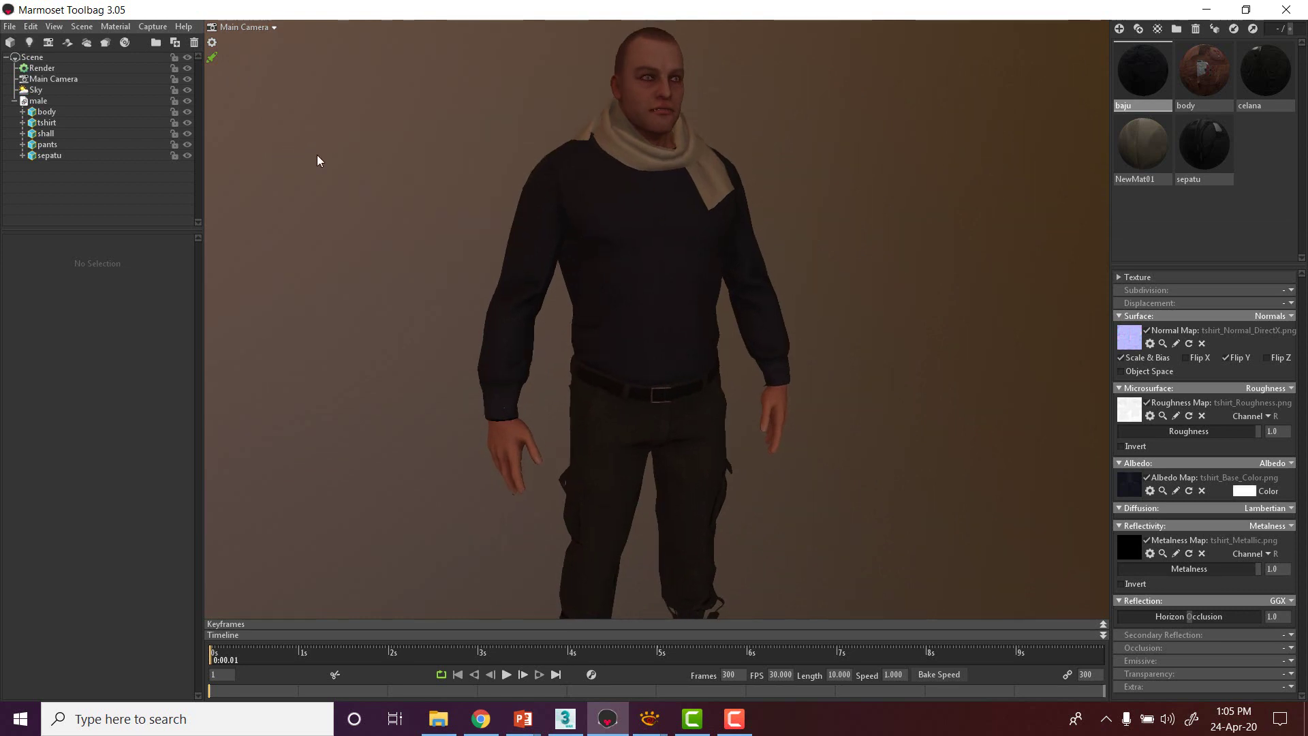
Step: Switch the sky light to the Hedge Row preset and rotate the sky to 678
left_click(36, 90)
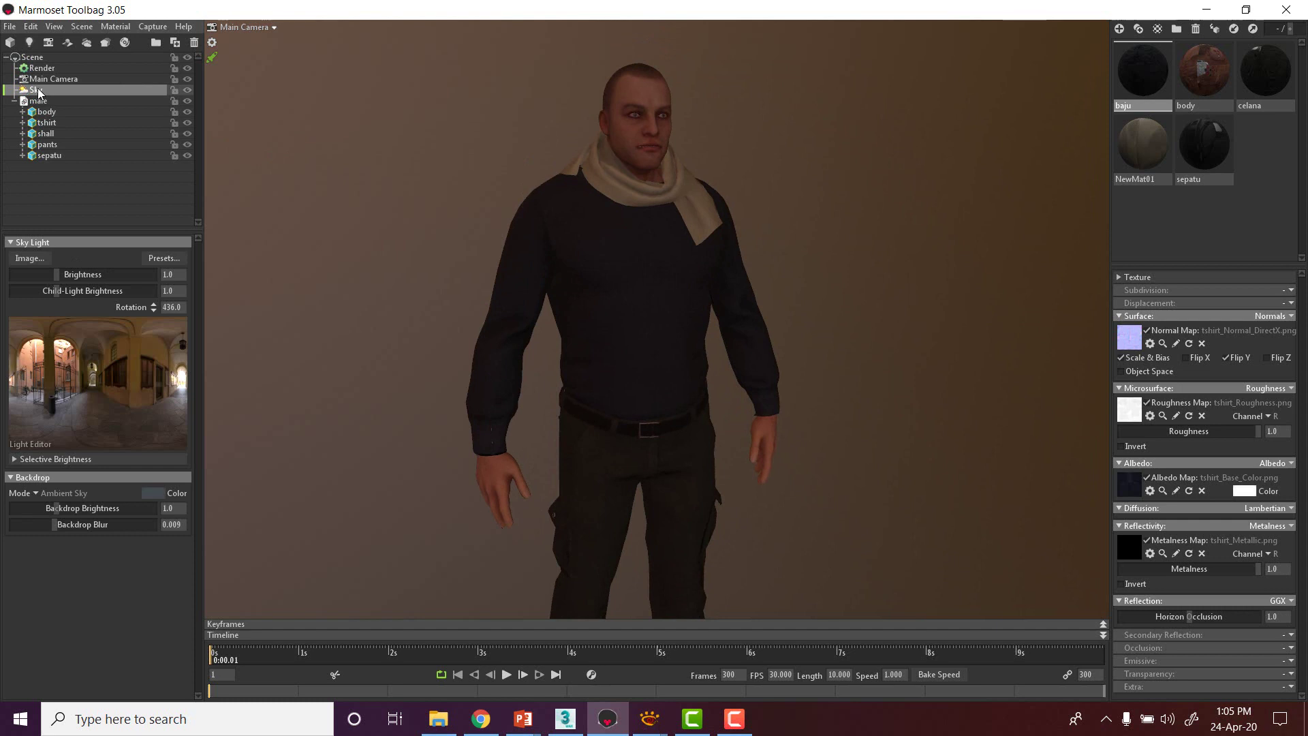
left_click(164, 259)
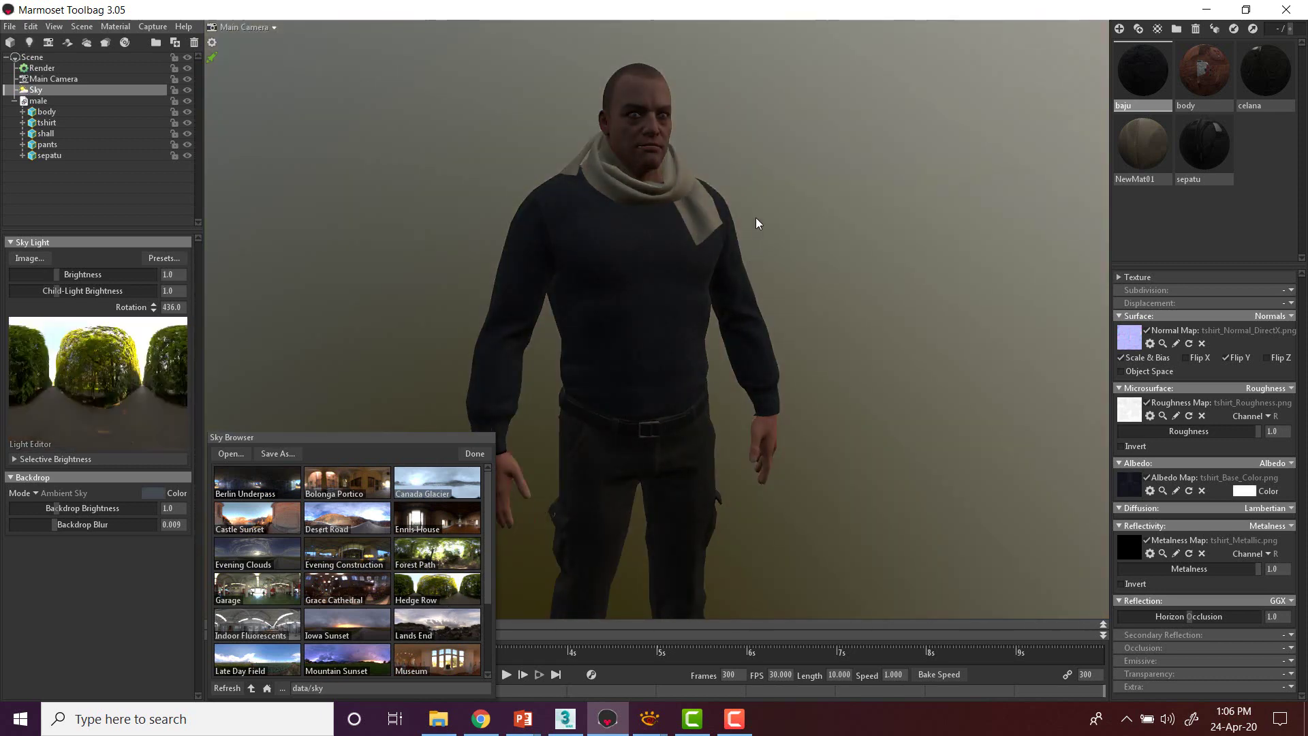
left_click_drag(757, 222, 1078, 235, "shift")
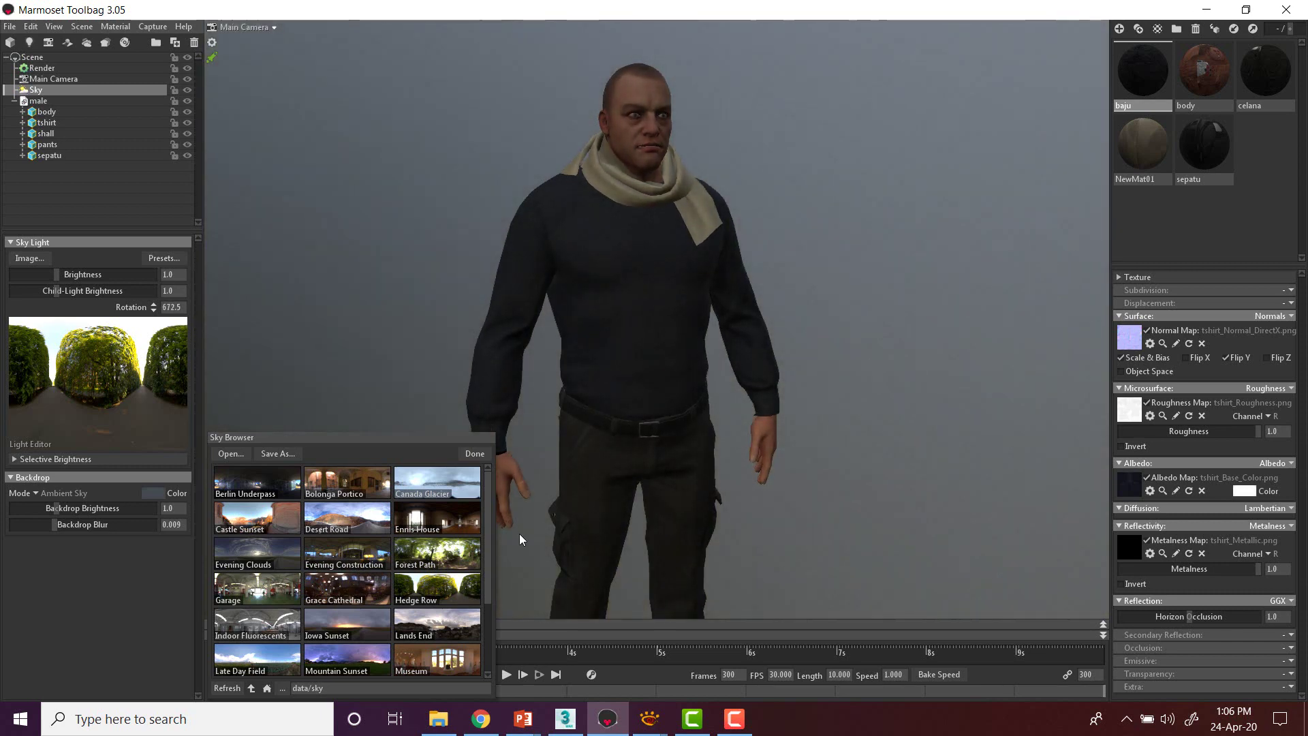
mouse_move(738, 211)
left_mouse_down("shift")
mouse_move(849, 203)
mouse_move(742, 210)
left_mouse_up("shift")
left_click(475, 453)
Step: Examine the character from several distances and angles under the Hedge Row sky lighting
scroll(657, 183, "up", 2)
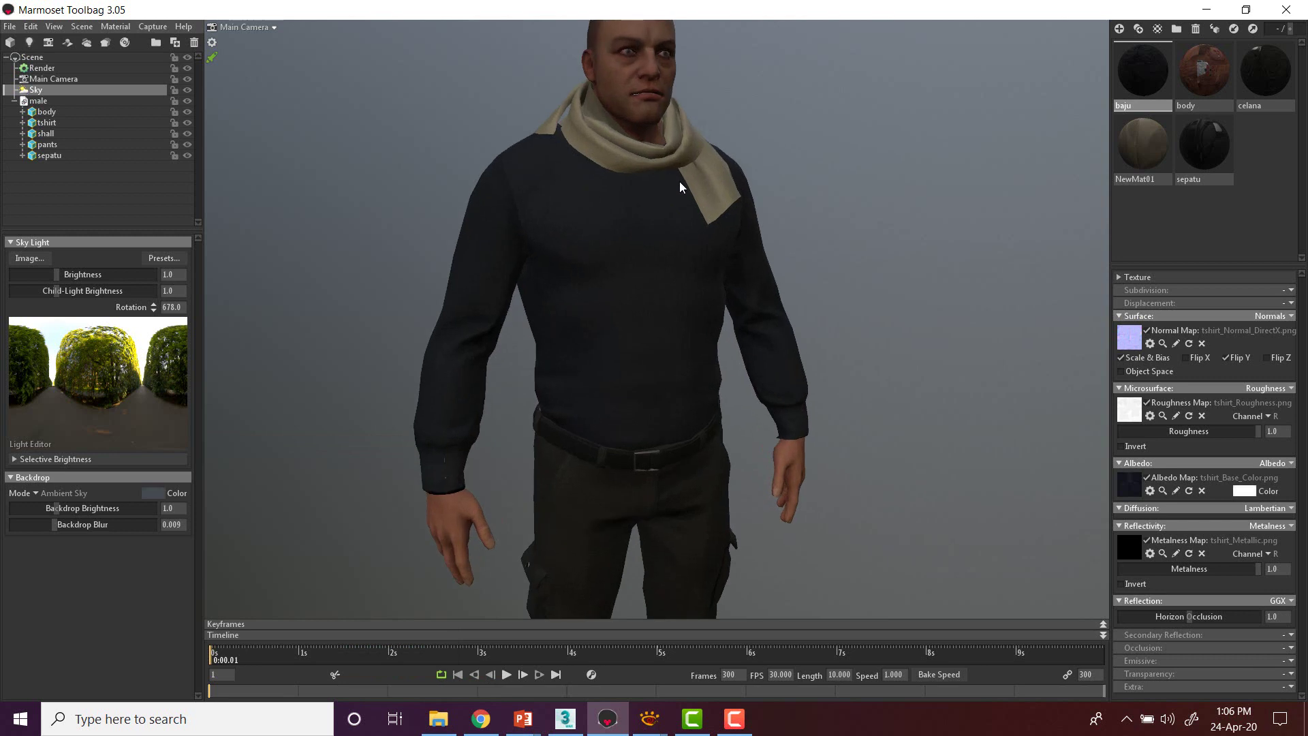
scroll(680, 182, "down", 3)
scroll(713, 195, "down", 5)
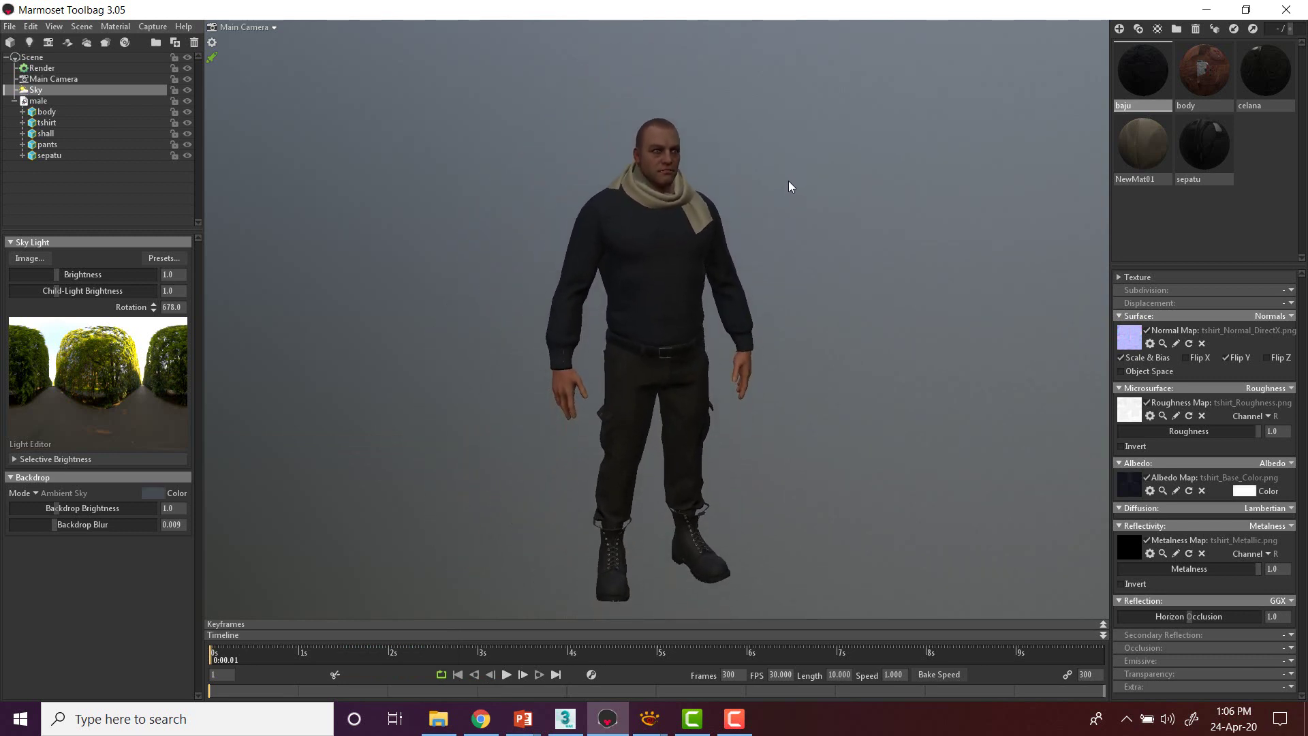
scroll(766, 153, "up", 3)
scroll(787, 211, "down", 2)
scroll(821, 208, "up", 3)
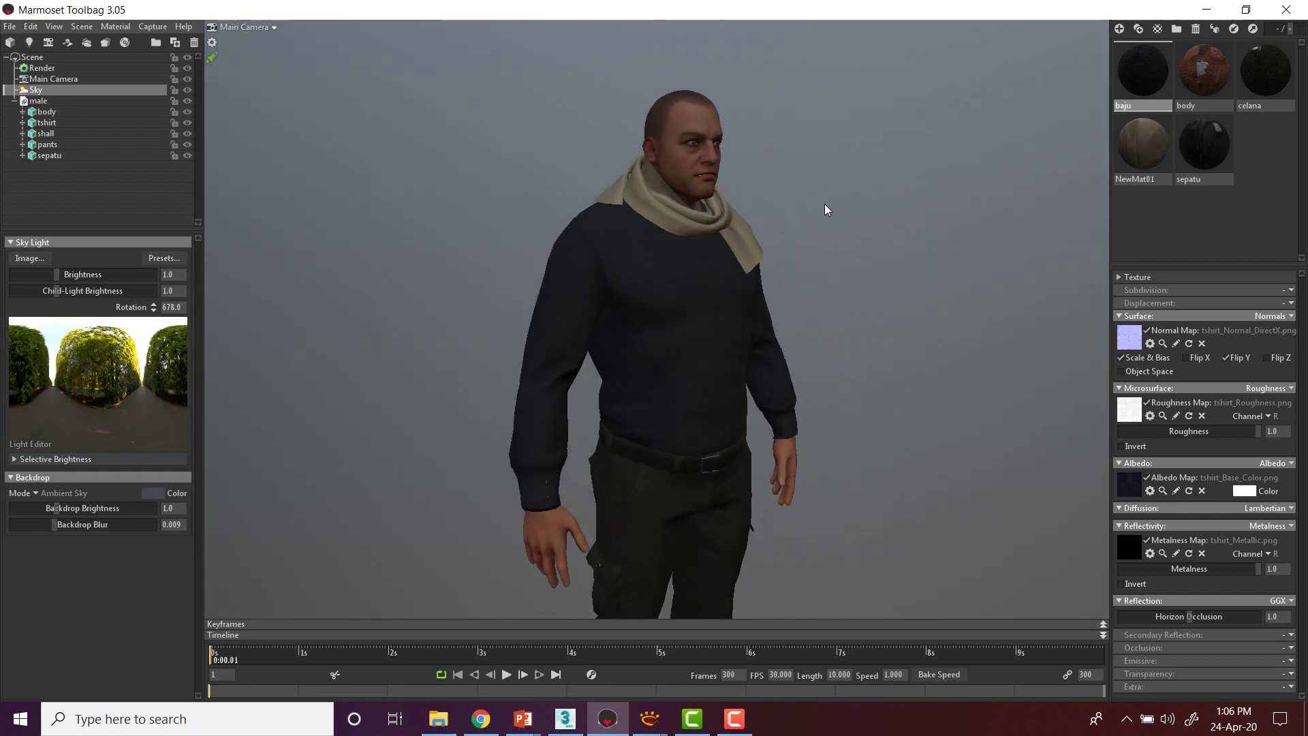
scroll(814, 204, "up", 3)
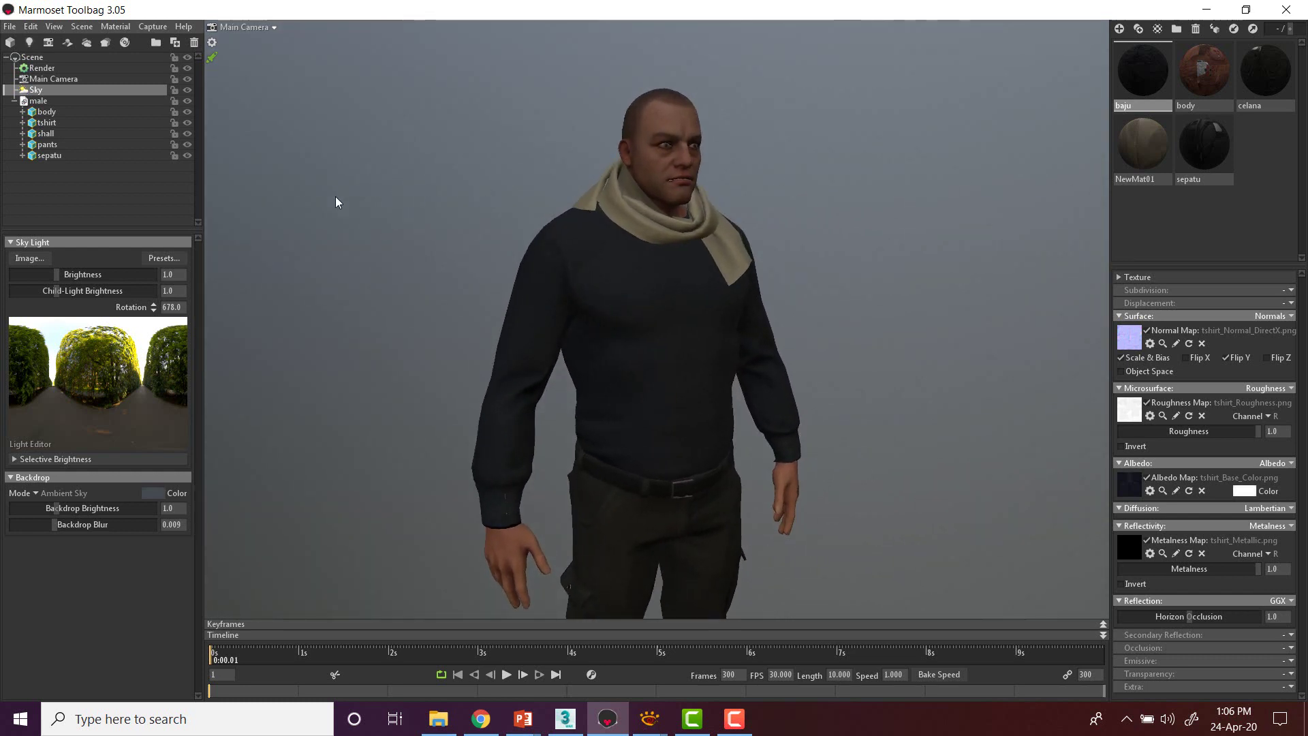
Step: Add a light to the scene, change its type to Omni and shift it towards the character's right arm
left_click(27, 43)
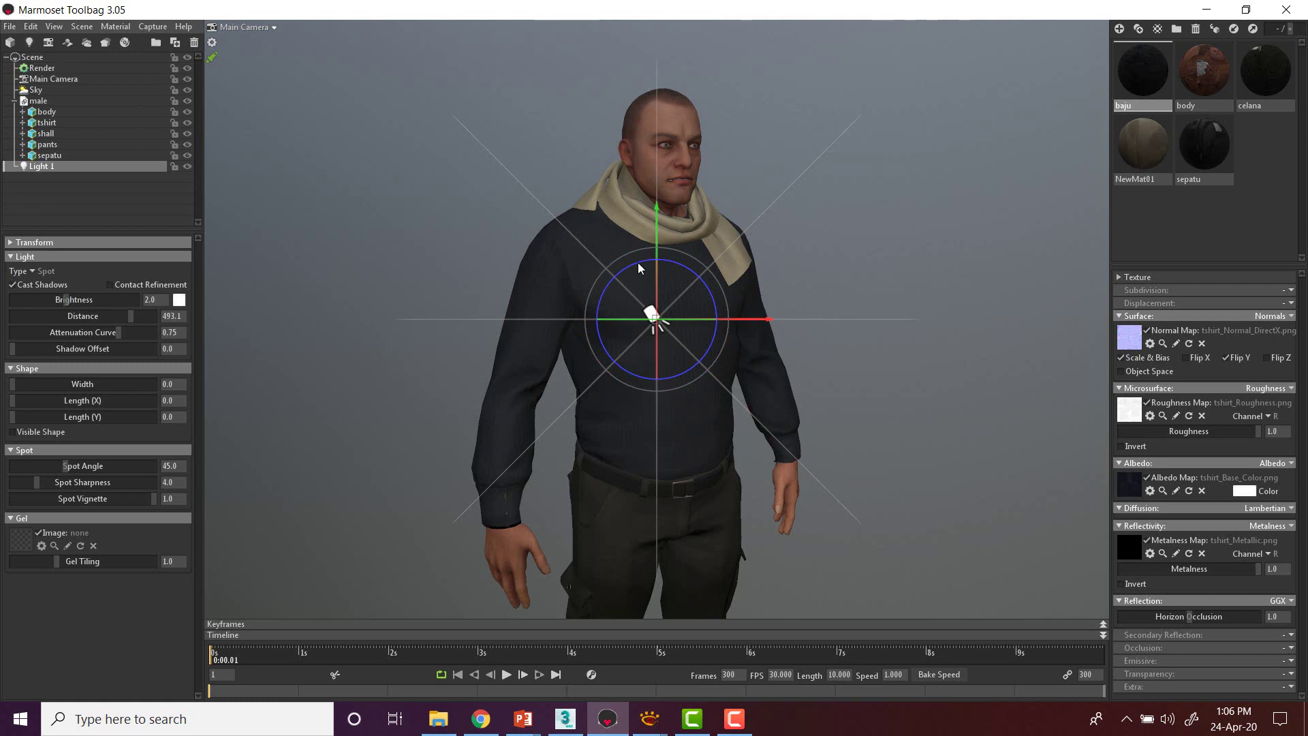
left_click_drag(743, 314, 702, 310)
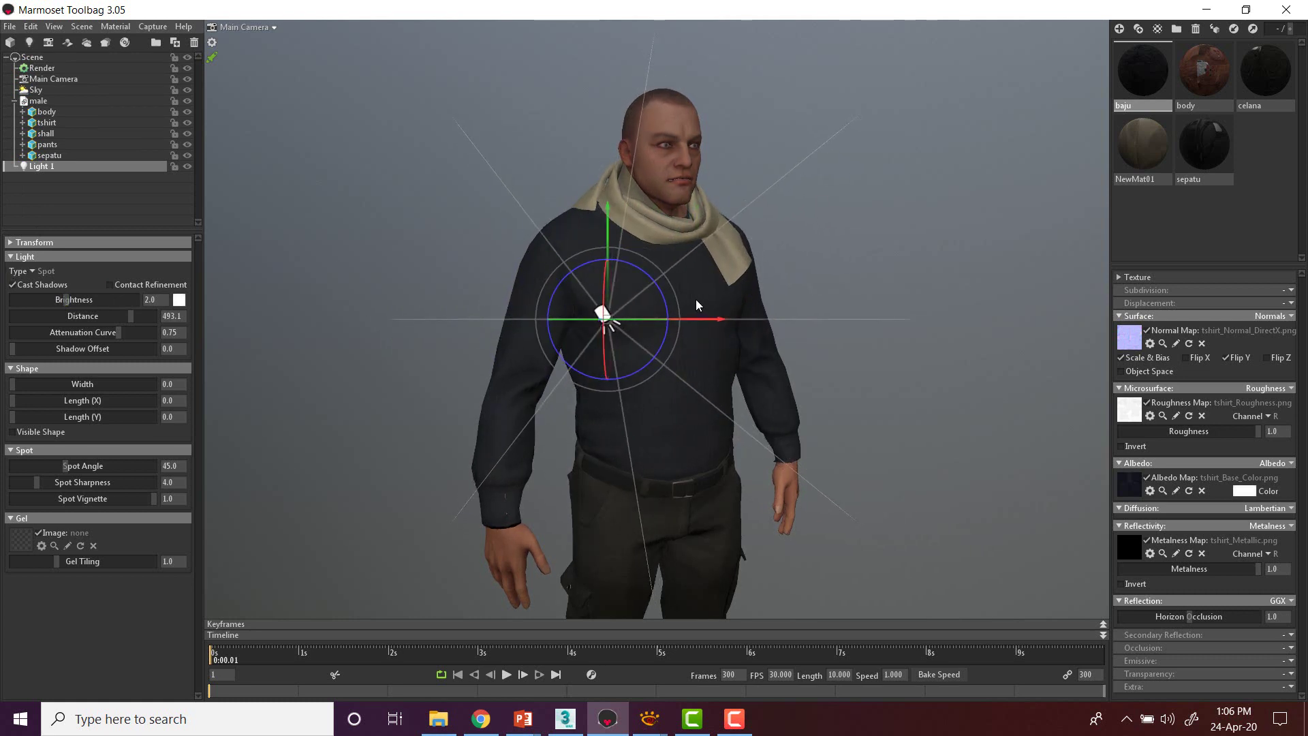
left_click(34, 272)
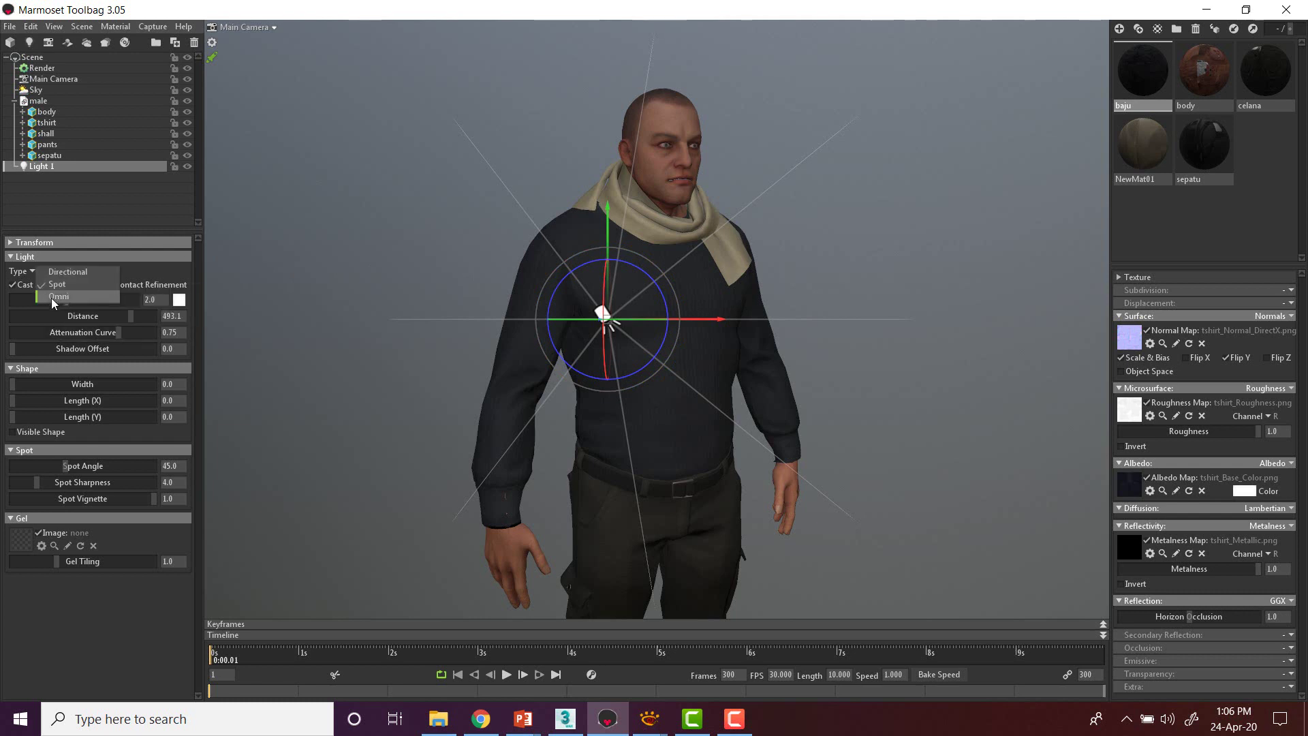
left_click(52, 297)
left_click_drag(700, 321, 671, 346)
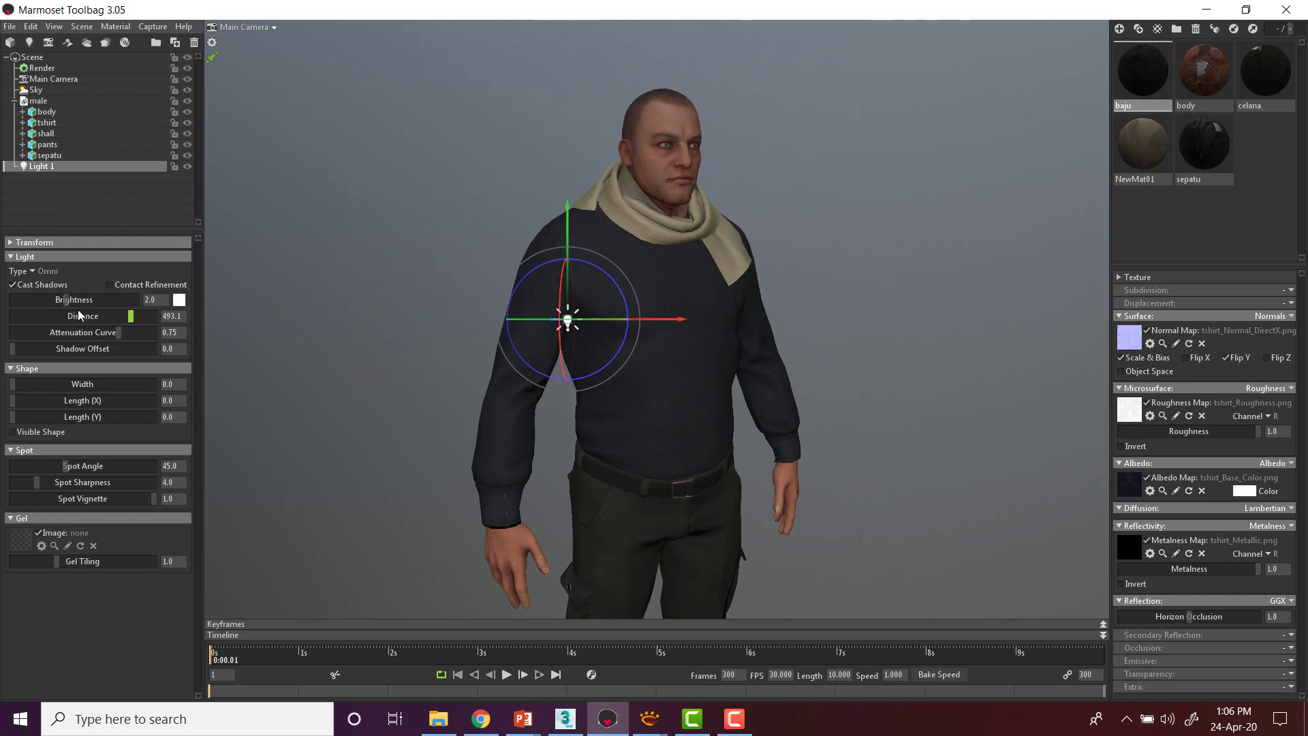
Step: Raise the omni light's brightness to 5.794 and place it beside the character's right shoulder
left_click_drag(69, 301, 77, 299)
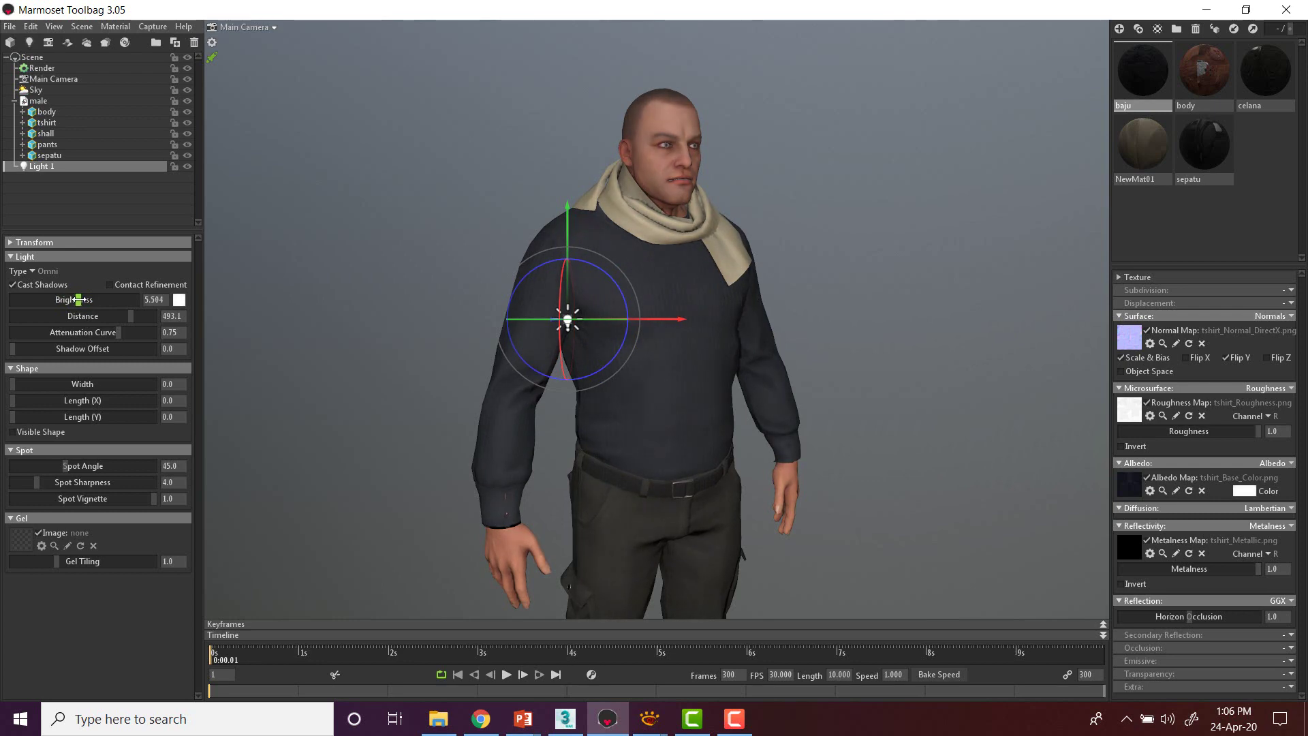
right_click_drag(748, 322, 460, 332)
left_click_drag(461, 332, 552, 321)
scroll(518, 293, "up", 3)
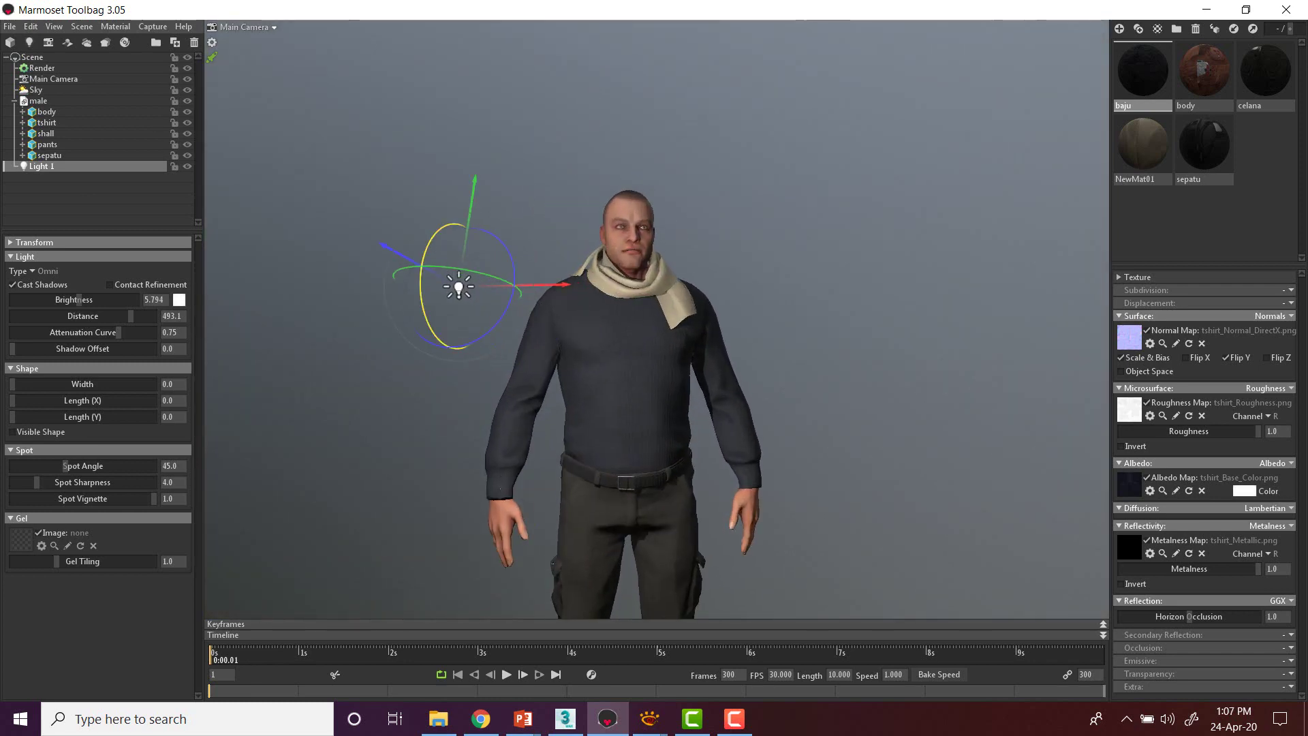
left_click_drag(421, 274, 421, 289)
left_click_drag(503, 249, 511, 259)
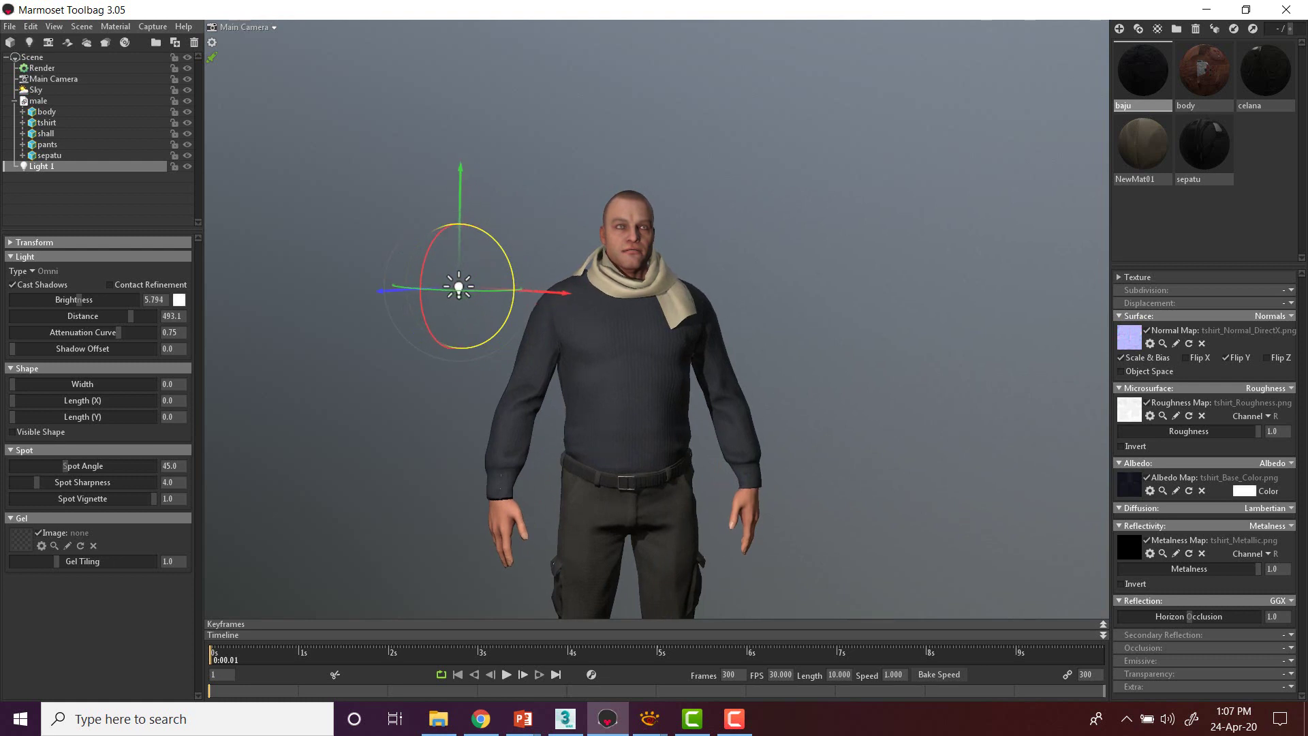
mouse_move(593, 245)
left_mouse_down()
mouse_move(621, 243)
mouse_move(586, 256)
left_mouse_up()
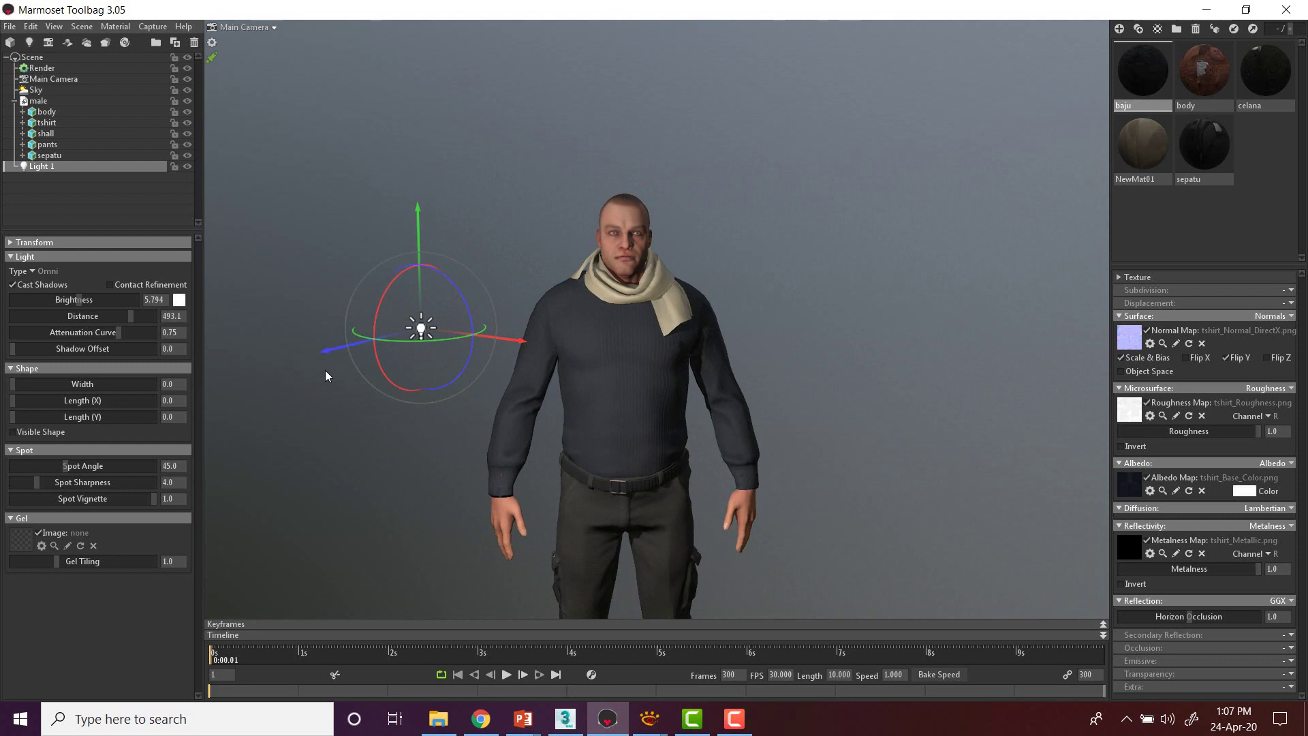
Step: Duplicate the omni light and move the copy to the character's left side
key("ctrl+d")
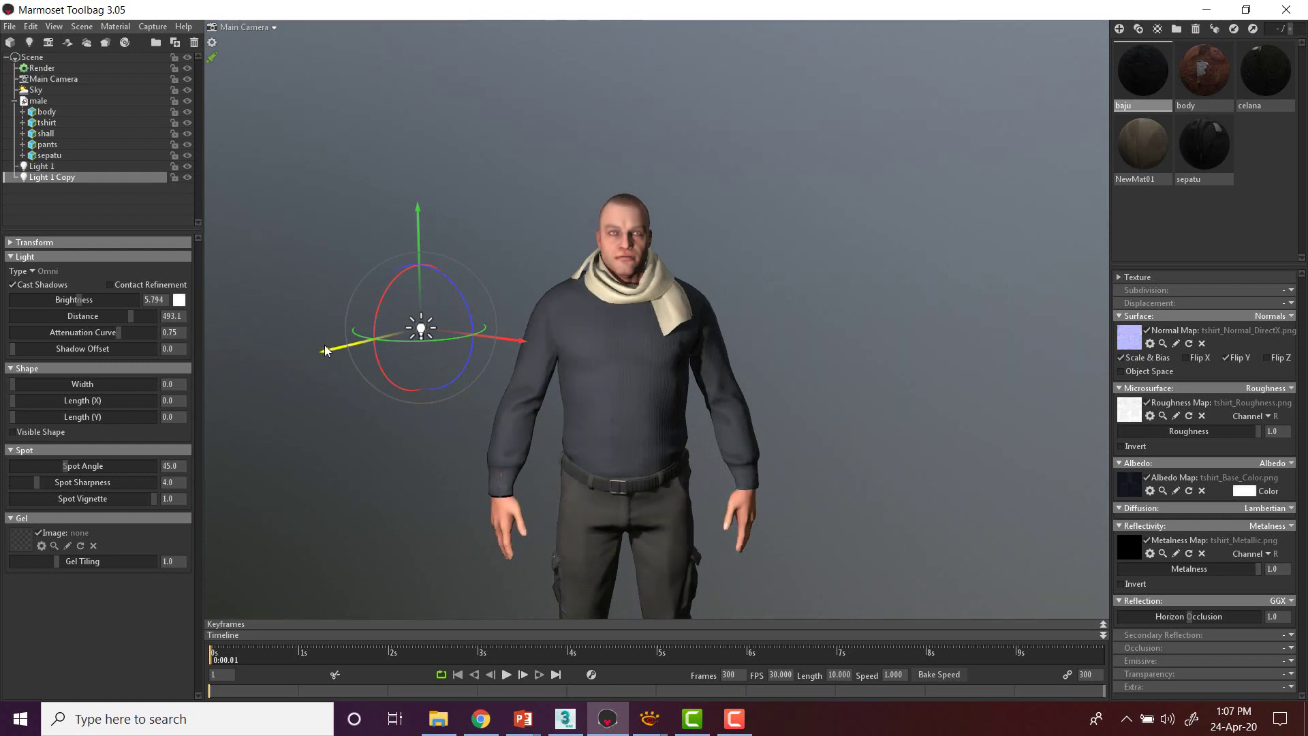
left_click_drag(324, 345, 1025, 336)
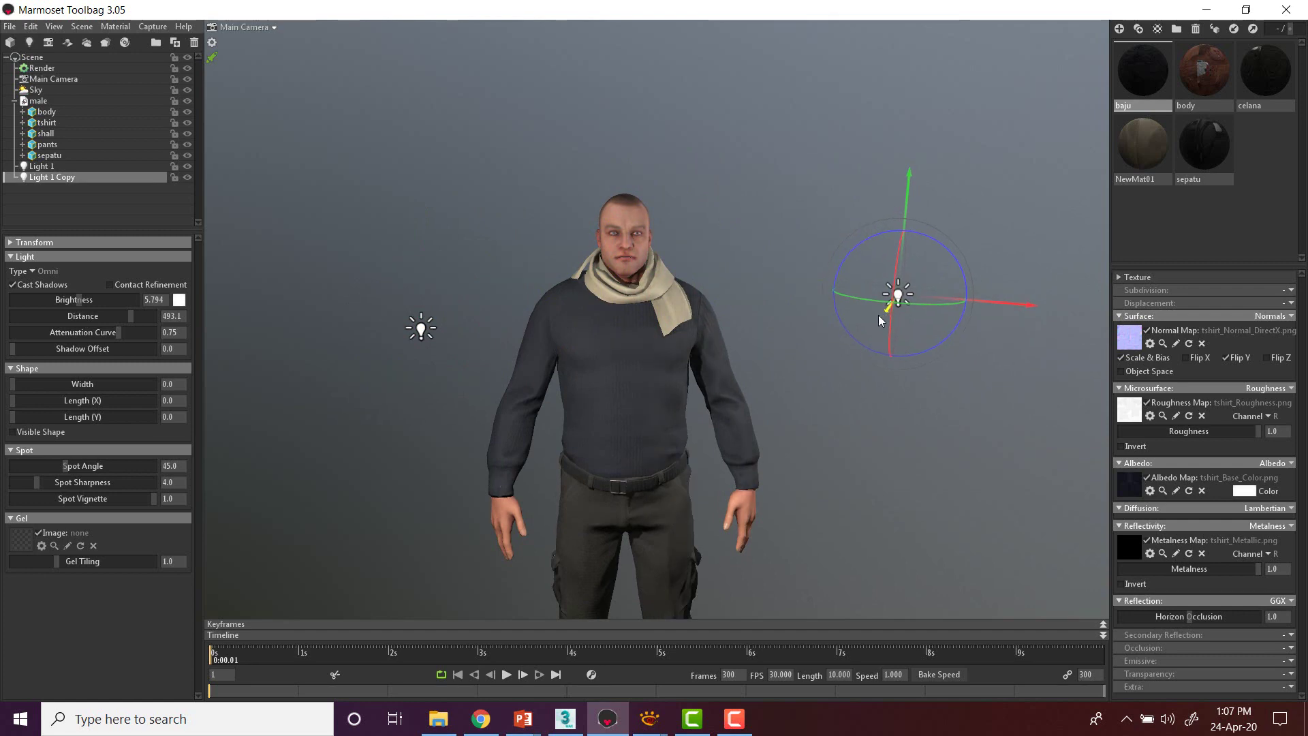
left_click_drag(856, 334, 875, 399)
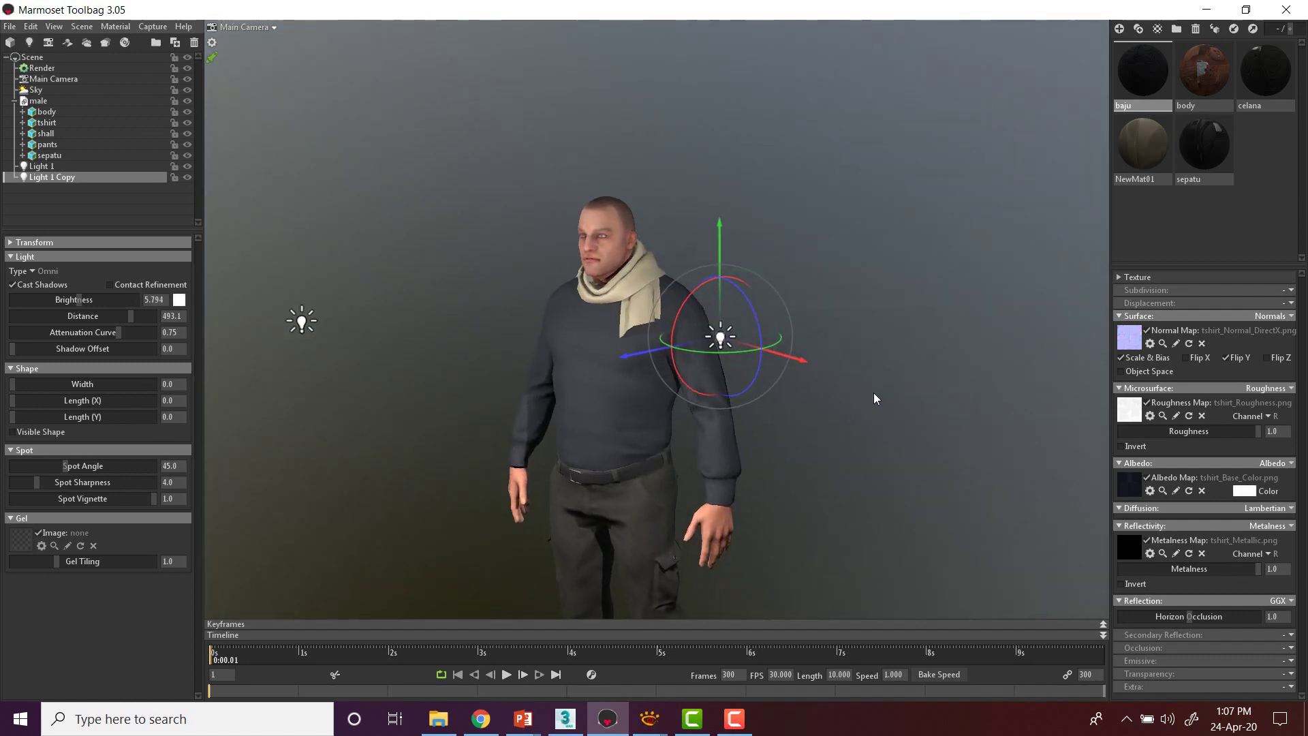
Step: Duplicate the second light, place the copy behind the character and set its brightness to 23.79
key("ctrl+d")
mouse_move(664, 342)
left_mouse_down()
mouse_move(851, 304)
mouse_move(1002, 308)
mouse_move(767, 243)
mouse_move(782, 305)
mouse_move(699, 297)
mouse_move(849, 358)
mouse_move(655, 340)
left_mouse_up()
left_click_drag(83, 304, 101, 299)
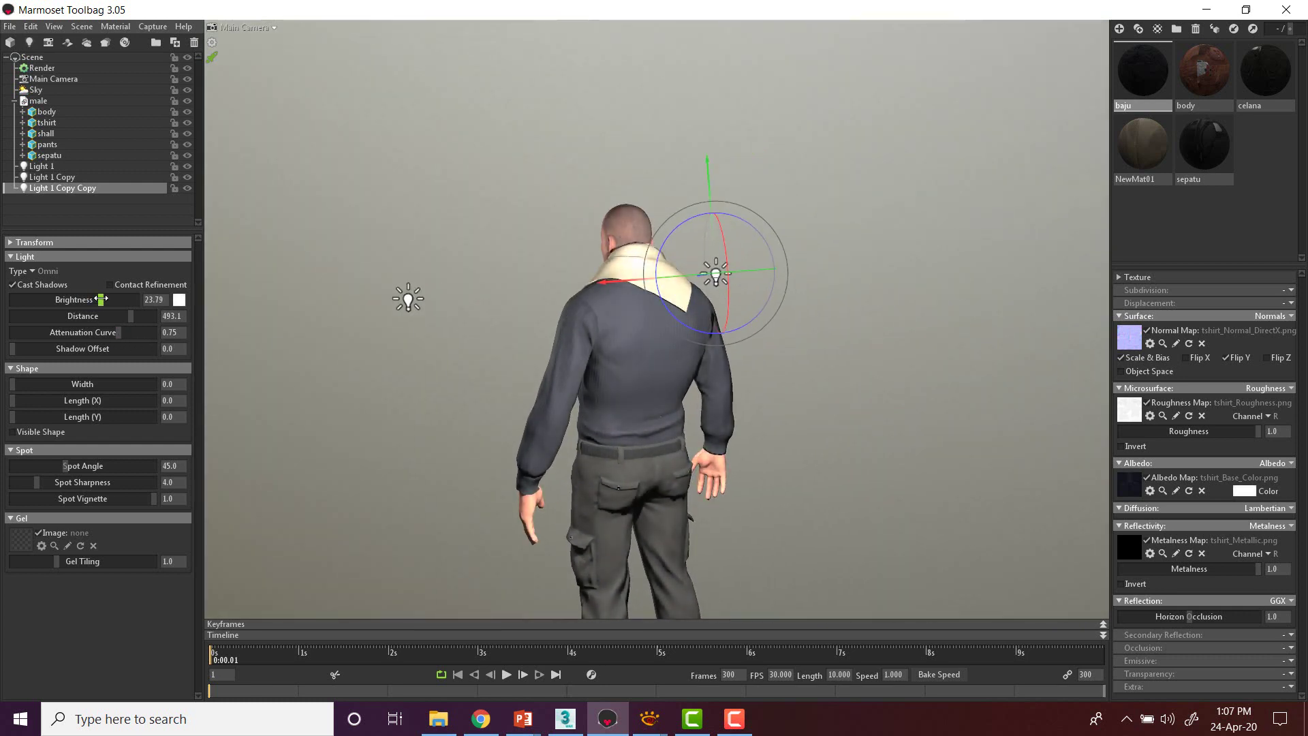
left_click_drag(710, 326, 805, 270)
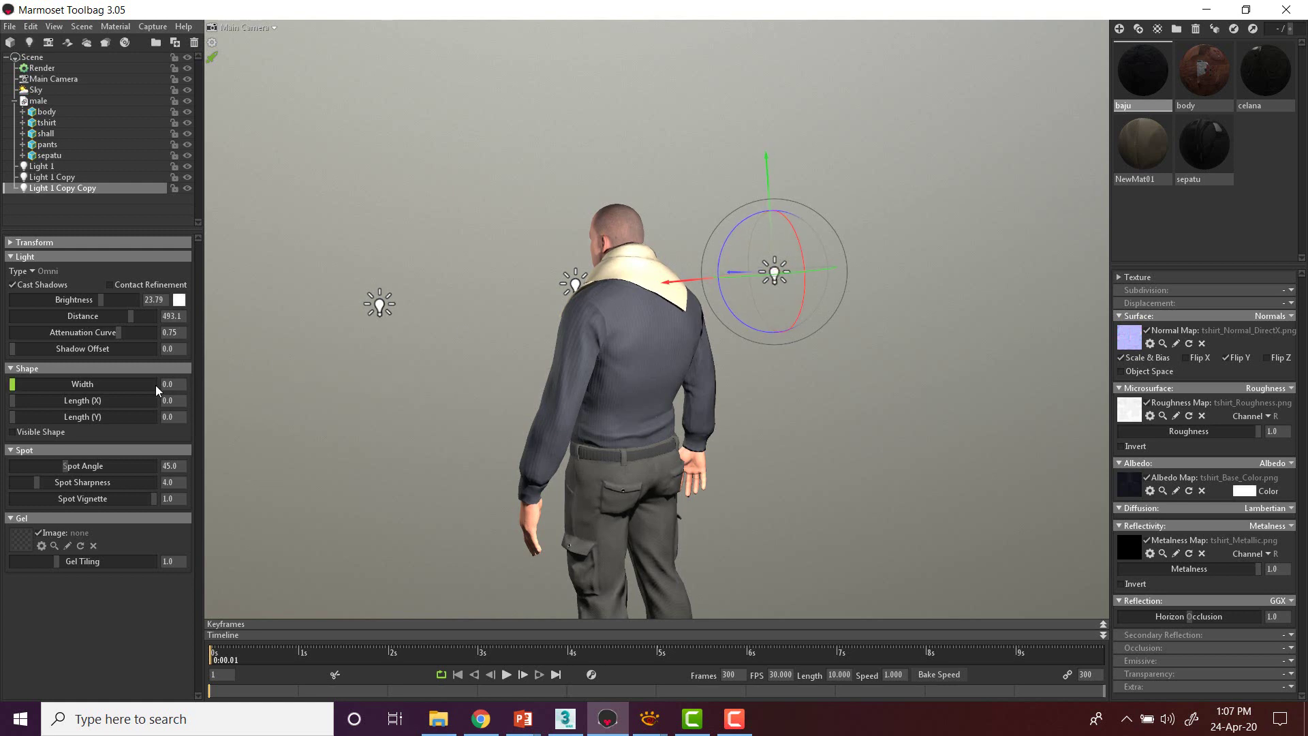
left_click_drag(213, 402, 263, 409)
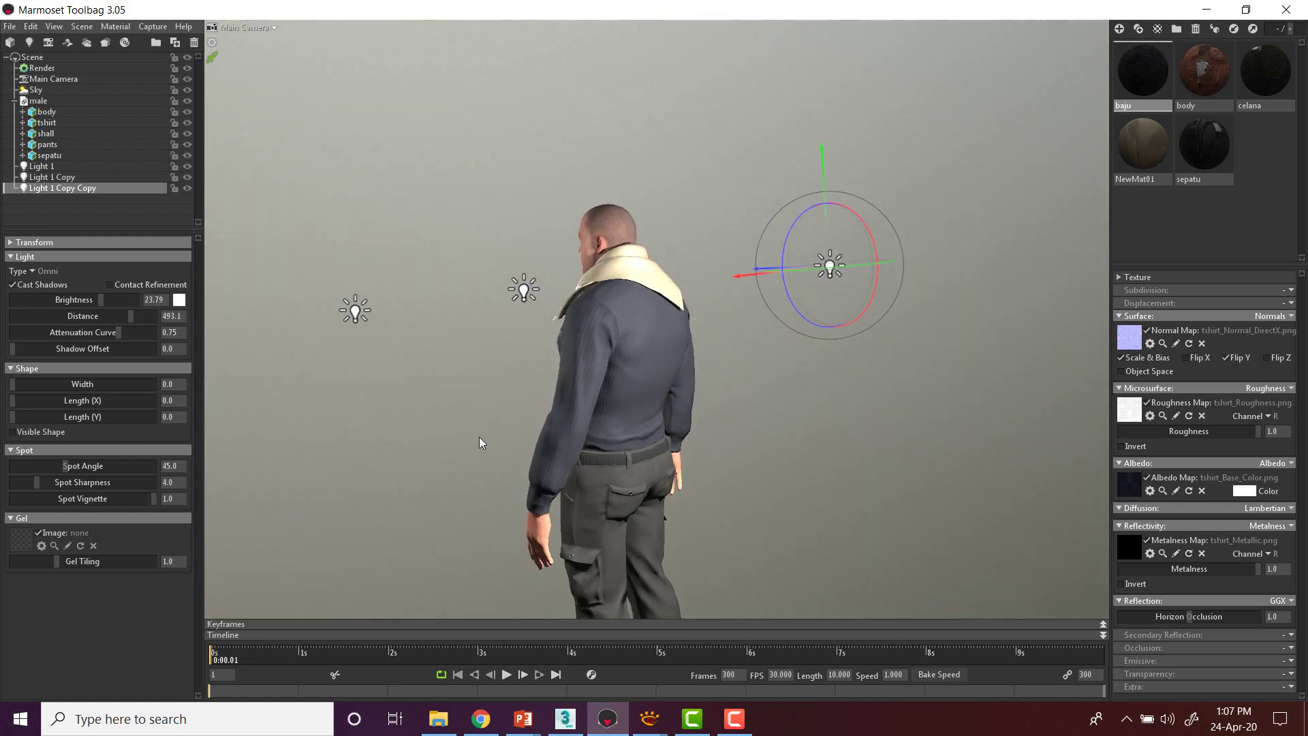
Step: Stretch the light behind the character into a vertical strip with width 4.417 and length Y 270.4, and move it near his back
left_click_drag(480, 438, 417, 441)
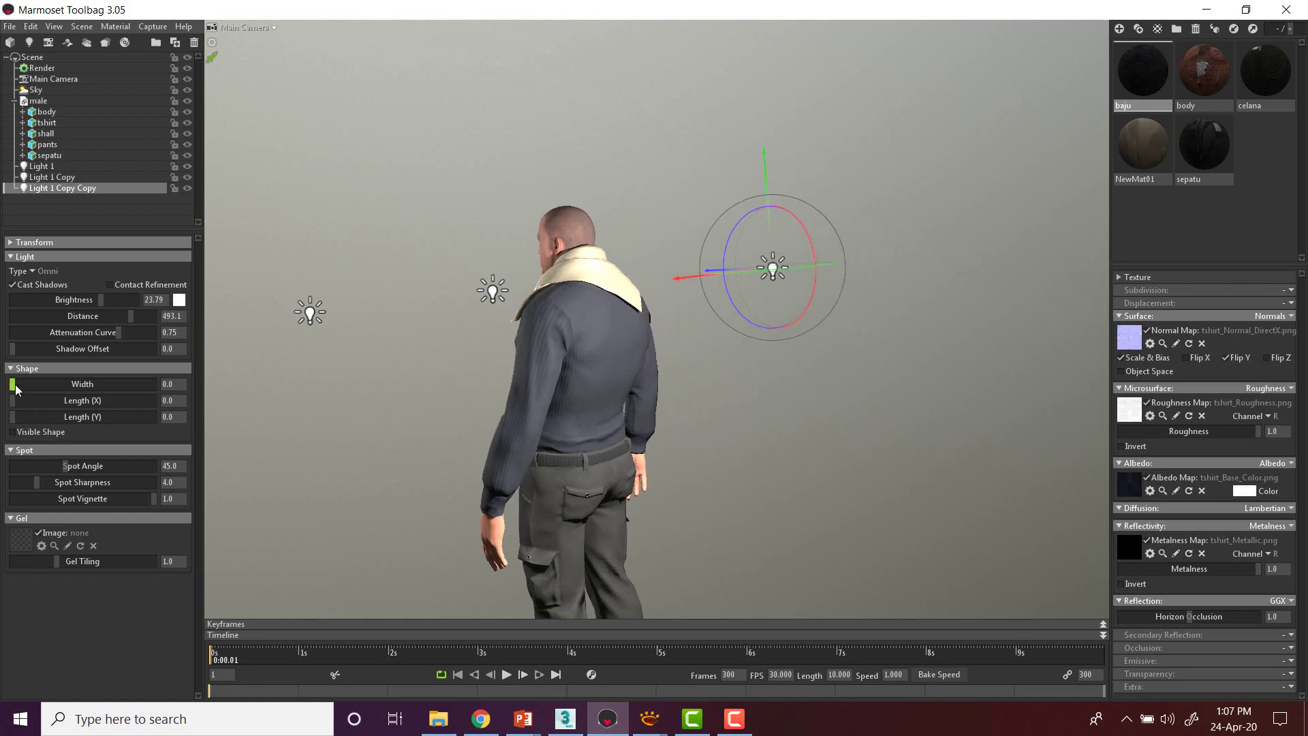
left_click_drag(45, 384, 114, 431)
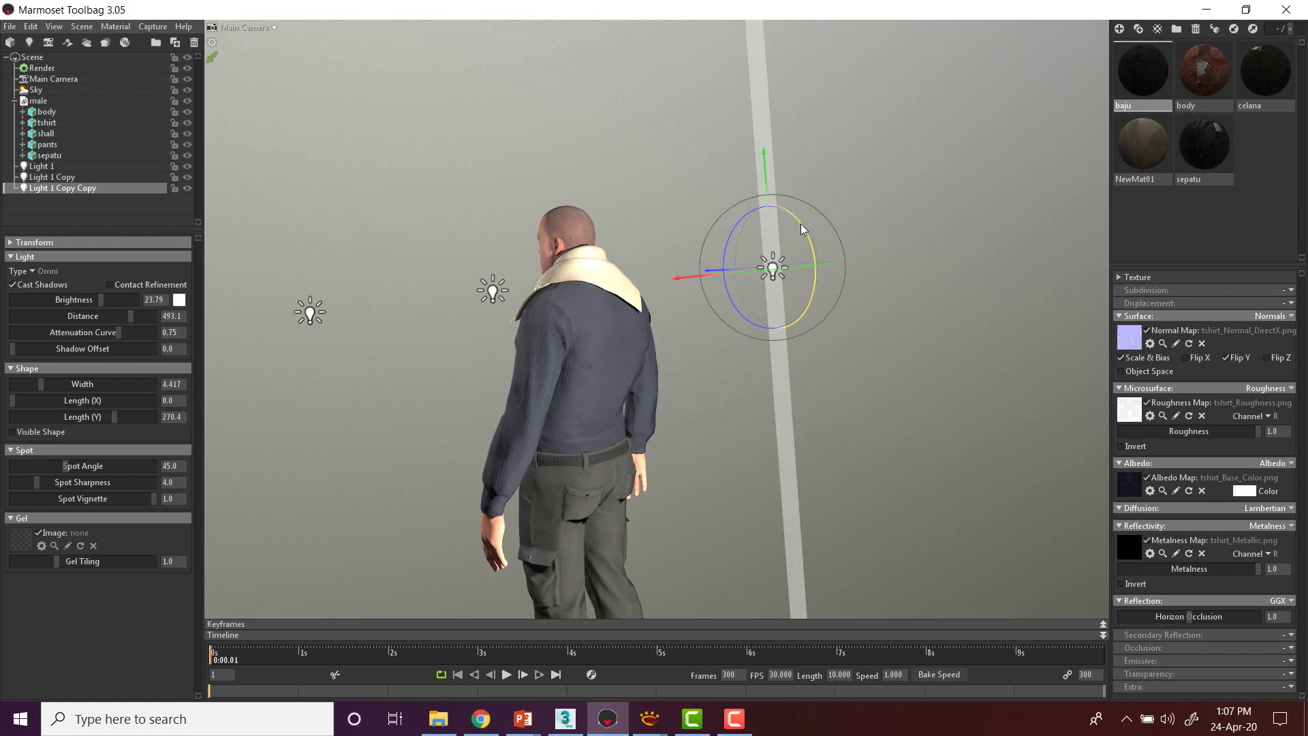
left_click_drag(793, 230, 695, 271)
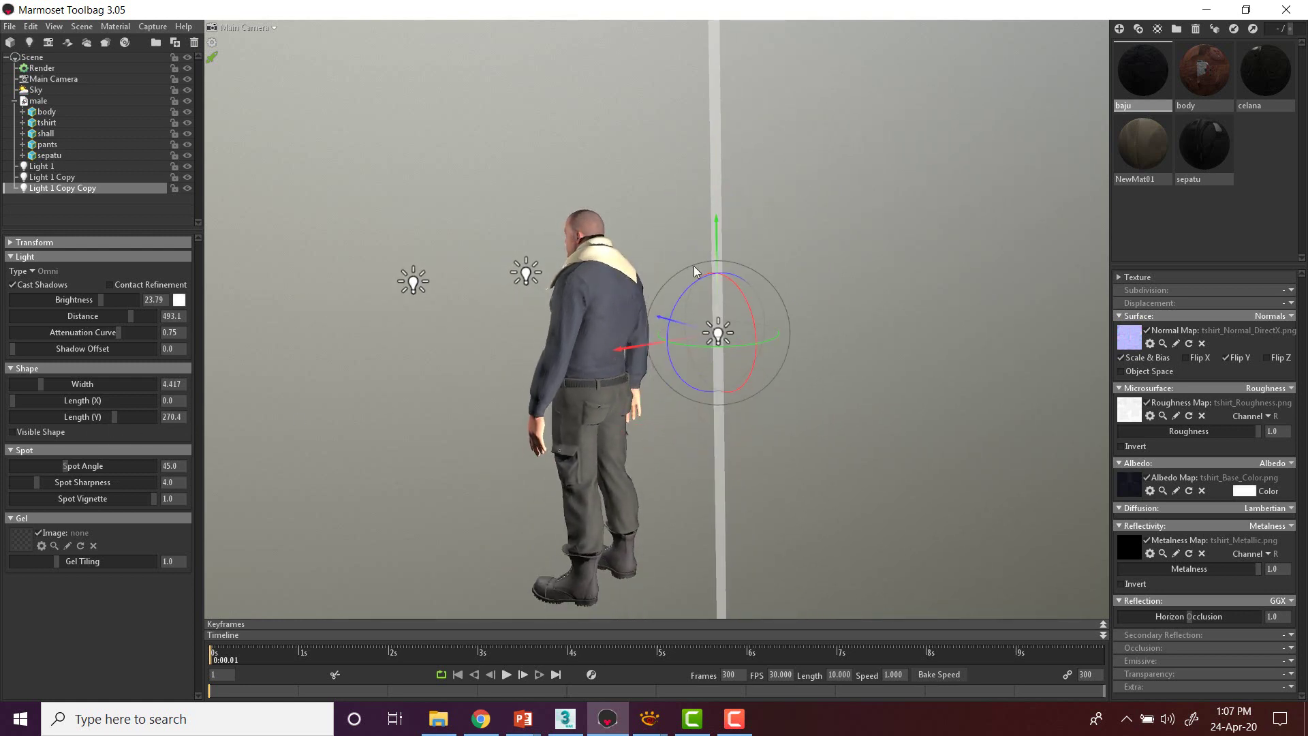
left_click_drag(640, 345, 573, 358)
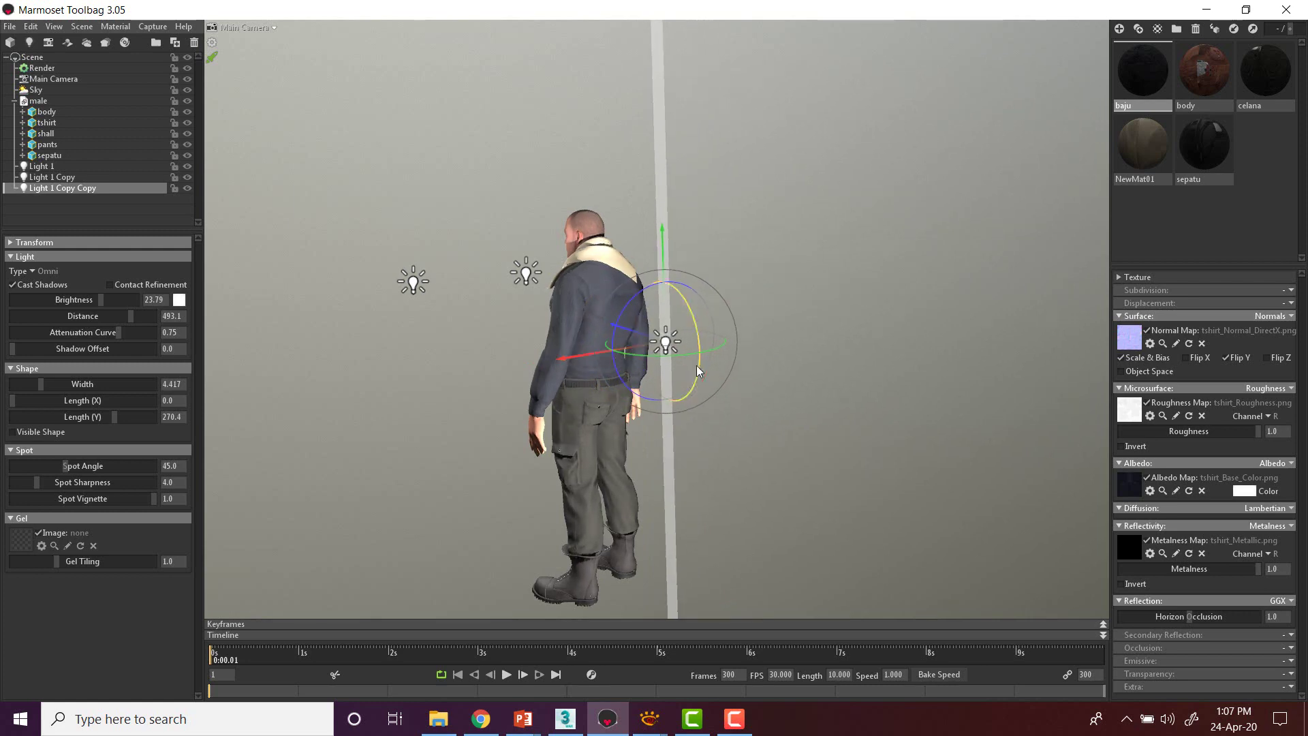
left_click_drag(467, 365, 579, 361)
left_click_drag(679, 331, 539, 361)
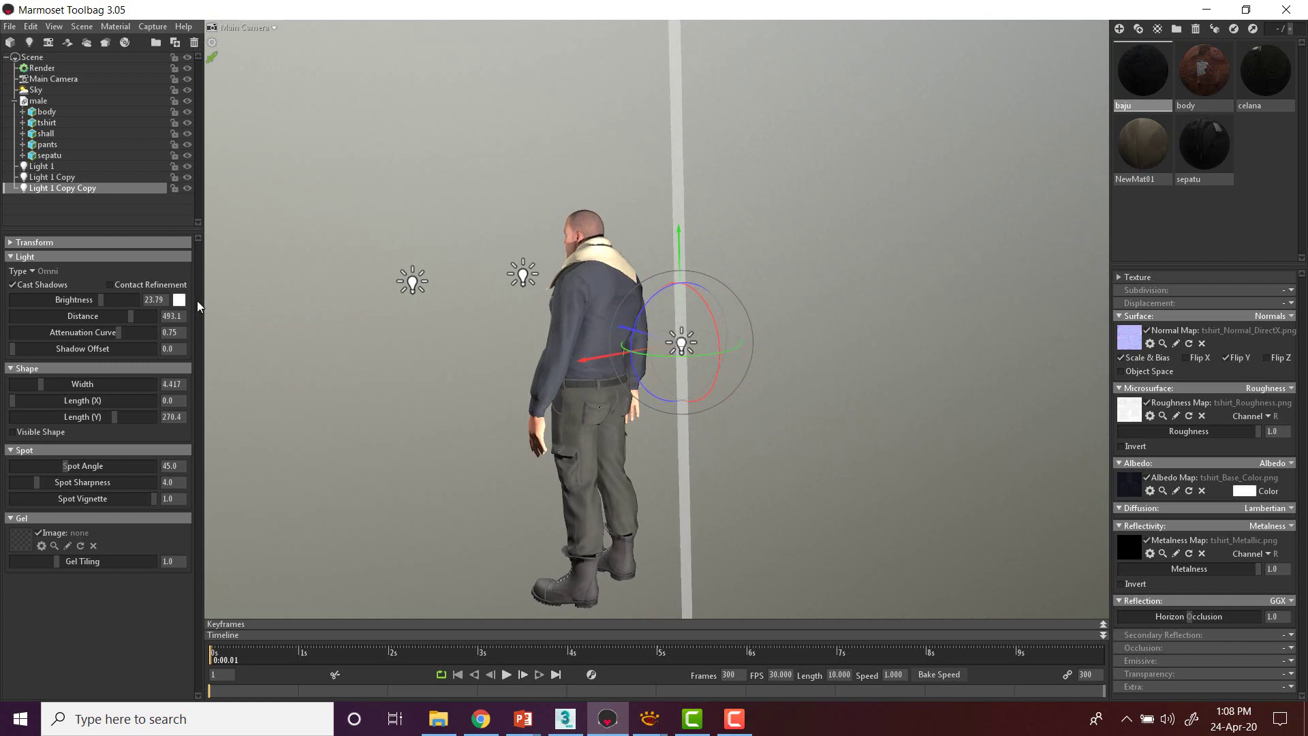
Step: Change the rear light's colour to a pale warm beige
left_click(180, 299)
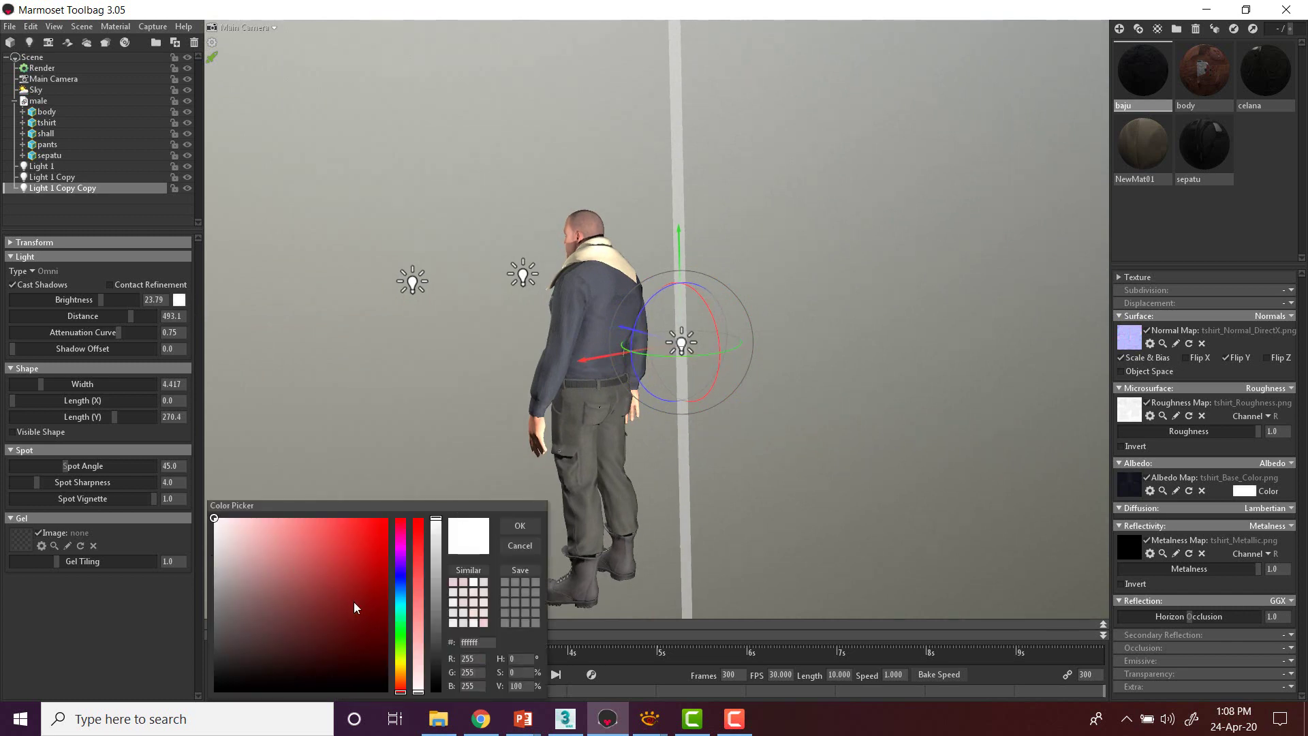
left_click(401, 662)
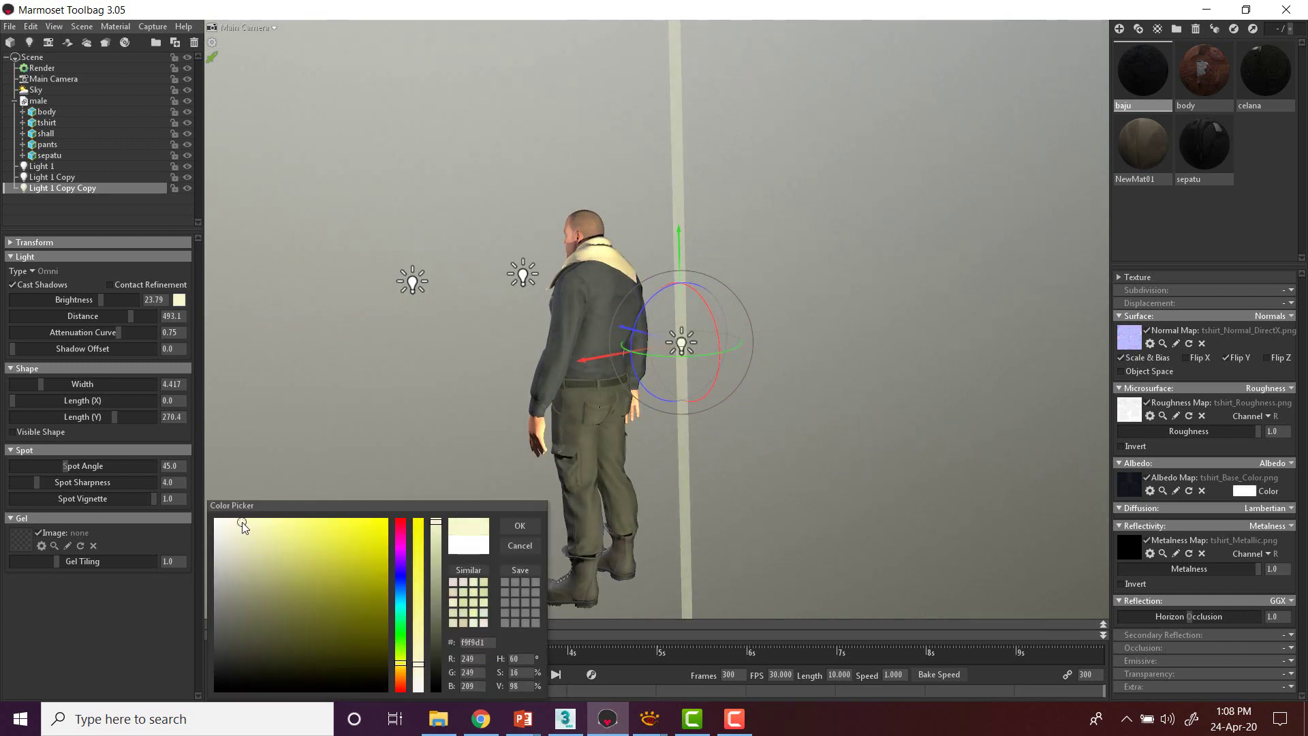
mouse_move(226, 542)
left_mouse_down()
mouse_move(228, 563)
mouse_move(223, 546)
mouse_move(247, 518)
mouse_move(245, 561)
mouse_move(232, 514)
mouse_move(239, 560)
mouse_move(232, 538)
left_mouse_up()
left_click(402, 676)
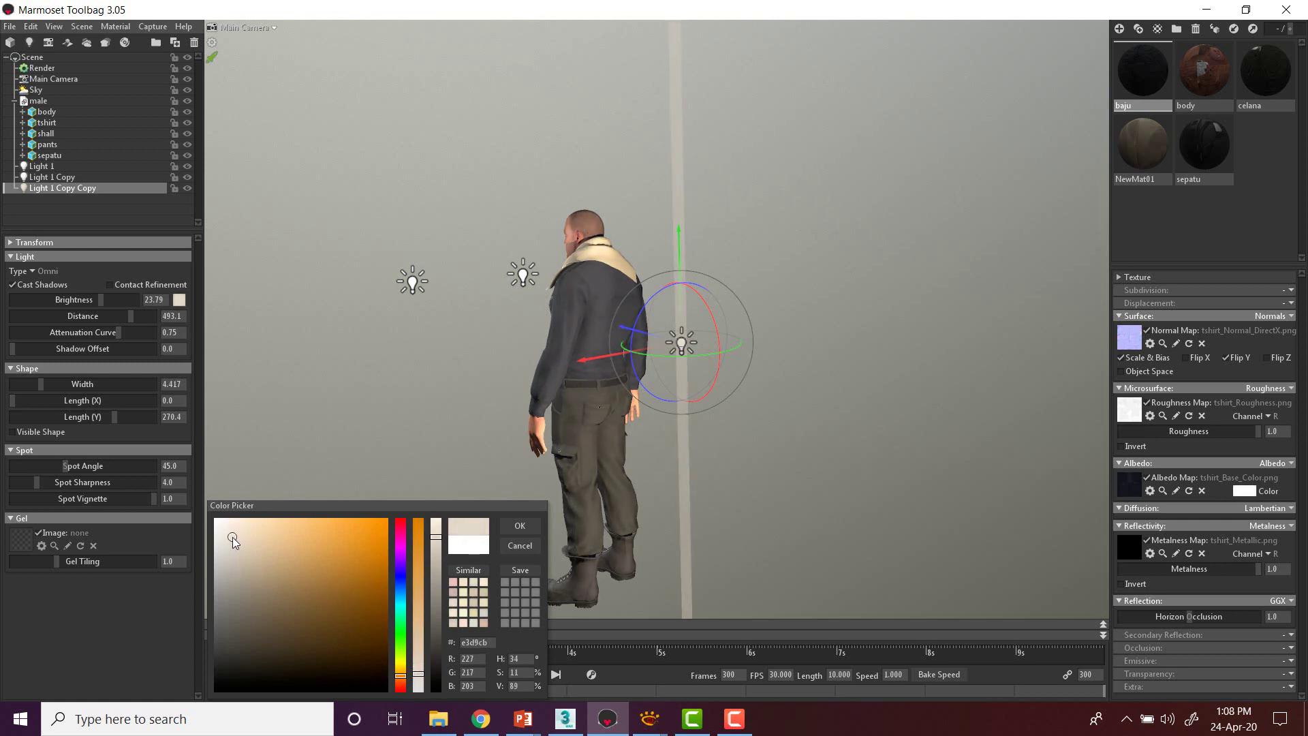
left_click(516, 526)
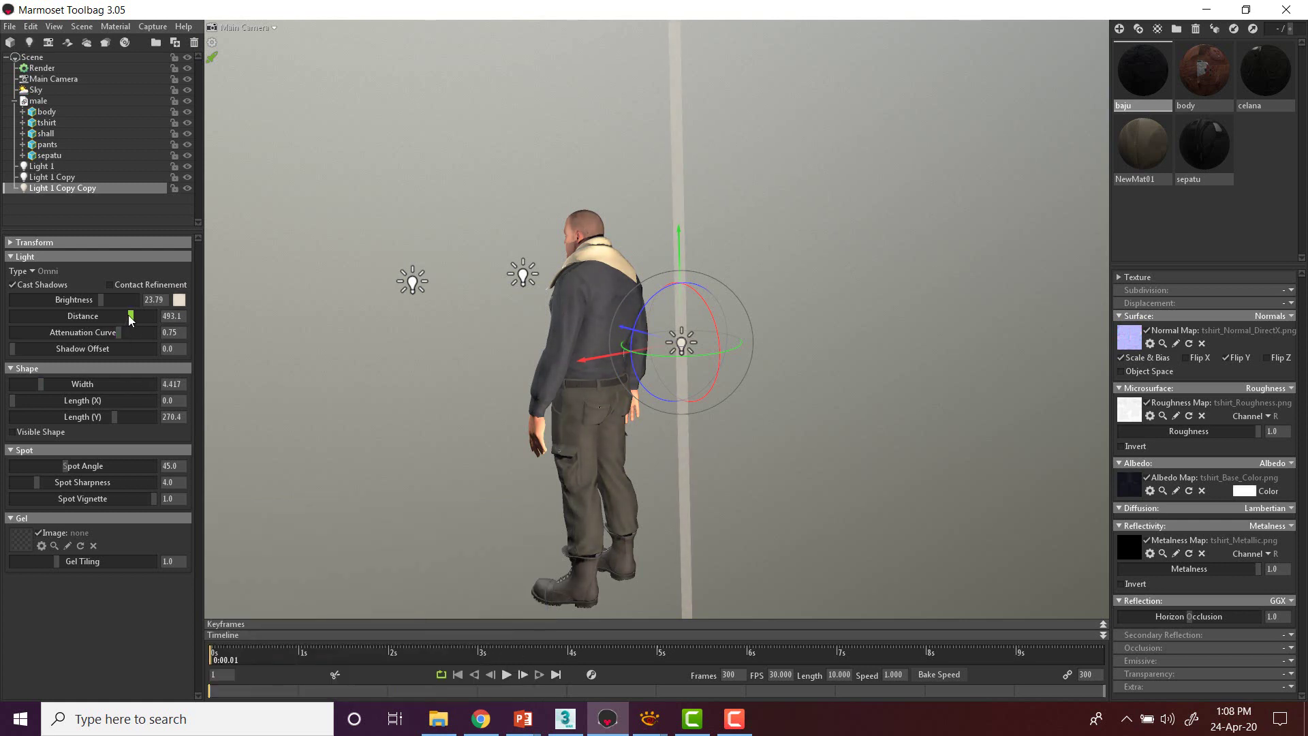
Step: Increase the rear light's distance to 681.7 and raise its brightness beyond 29.82
left_click_drag(128, 315, 104, 299)
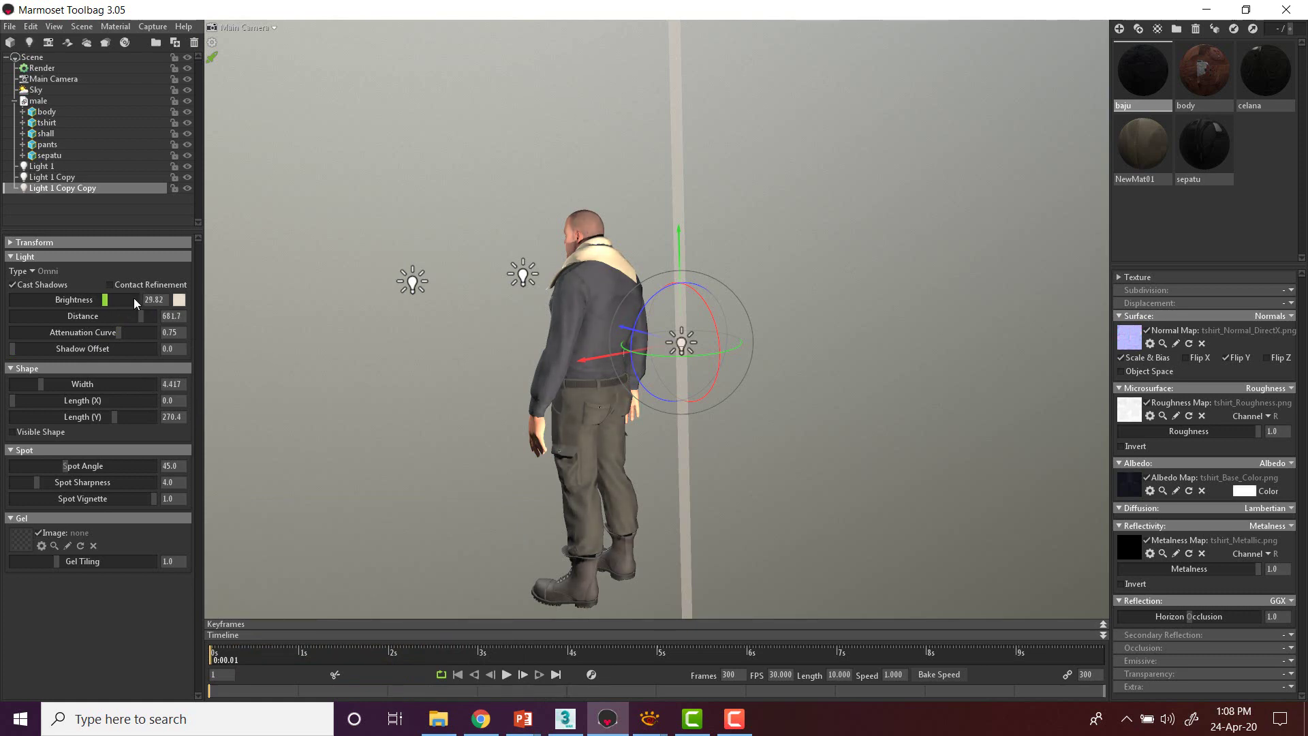
left_click_drag(409, 296, 763, 265)
left_click_drag(843, 316, 888, 327)
scroll(757, 285, "up", 1)
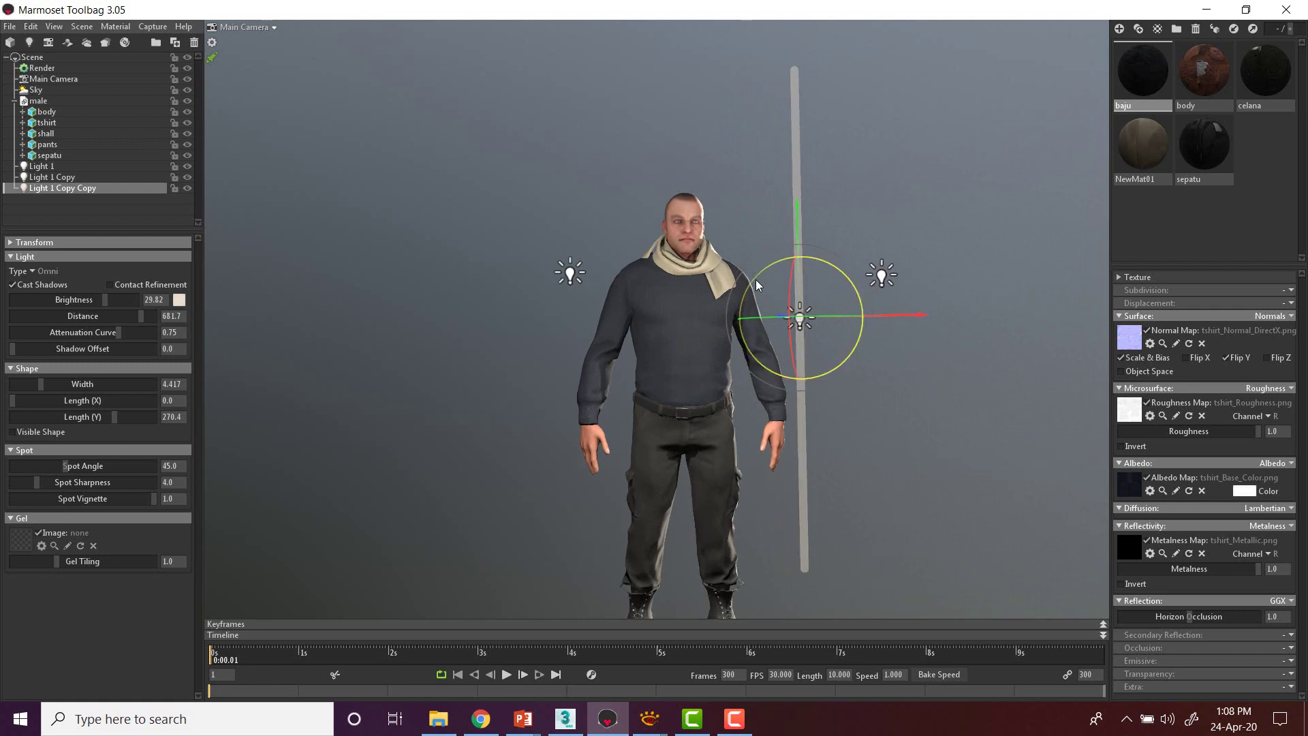
scroll(755, 279, "up", 3)
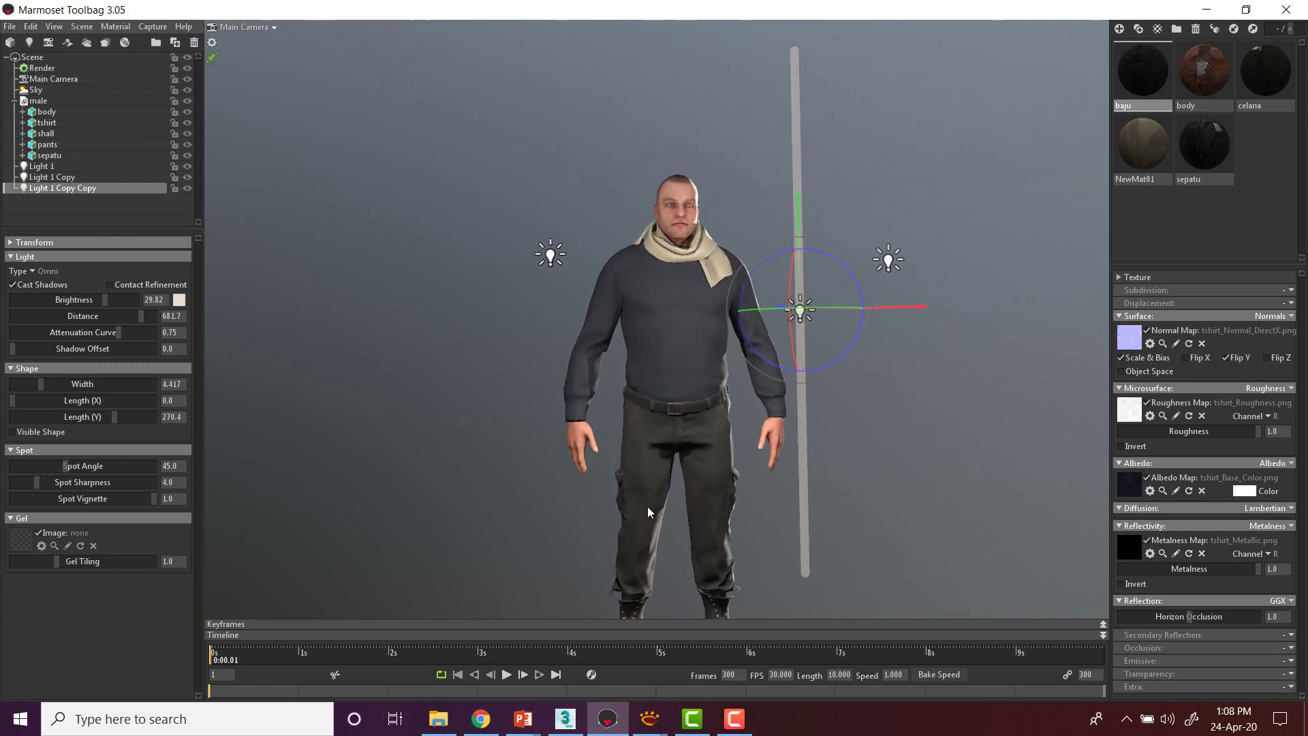
left_click_drag(107, 300, 117, 299)
Step: Give the omni light on the character's left side a shape width of 7.812 and length Y of 193.7
left_click(550, 254)
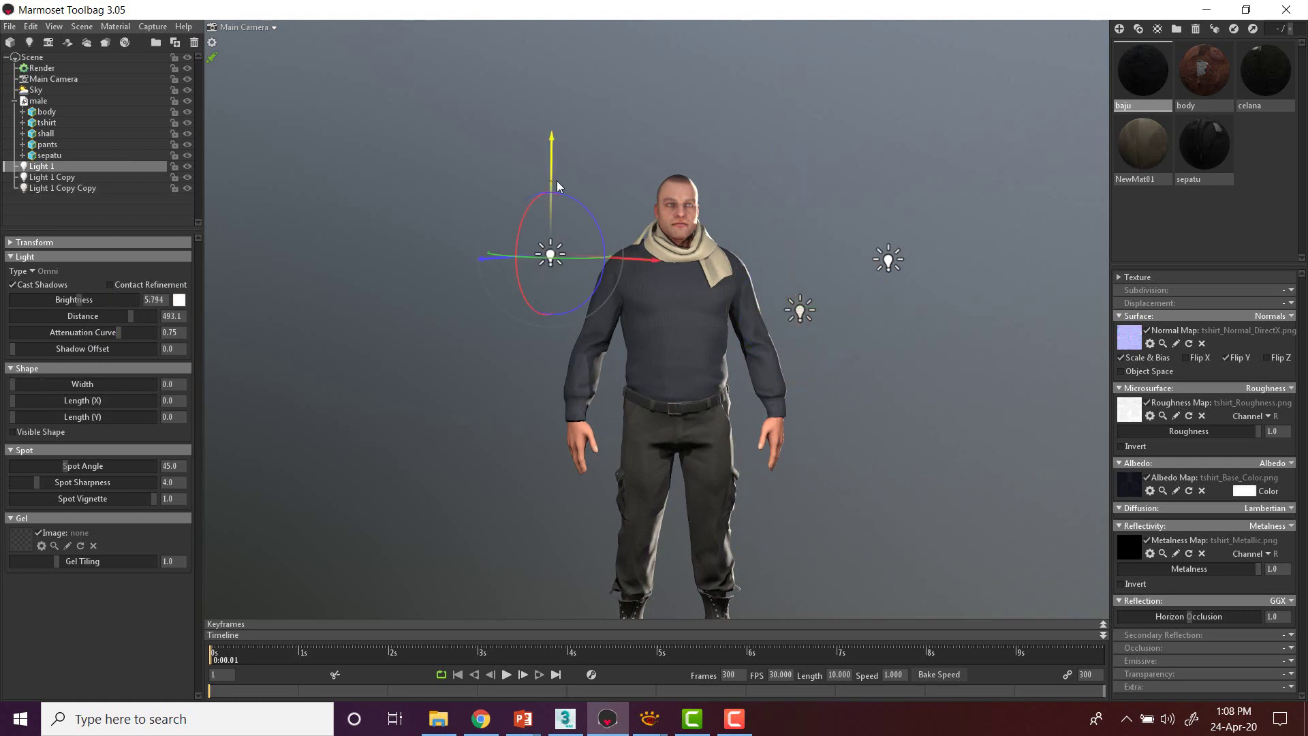
left_click_drag(557, 181, 622, 186)
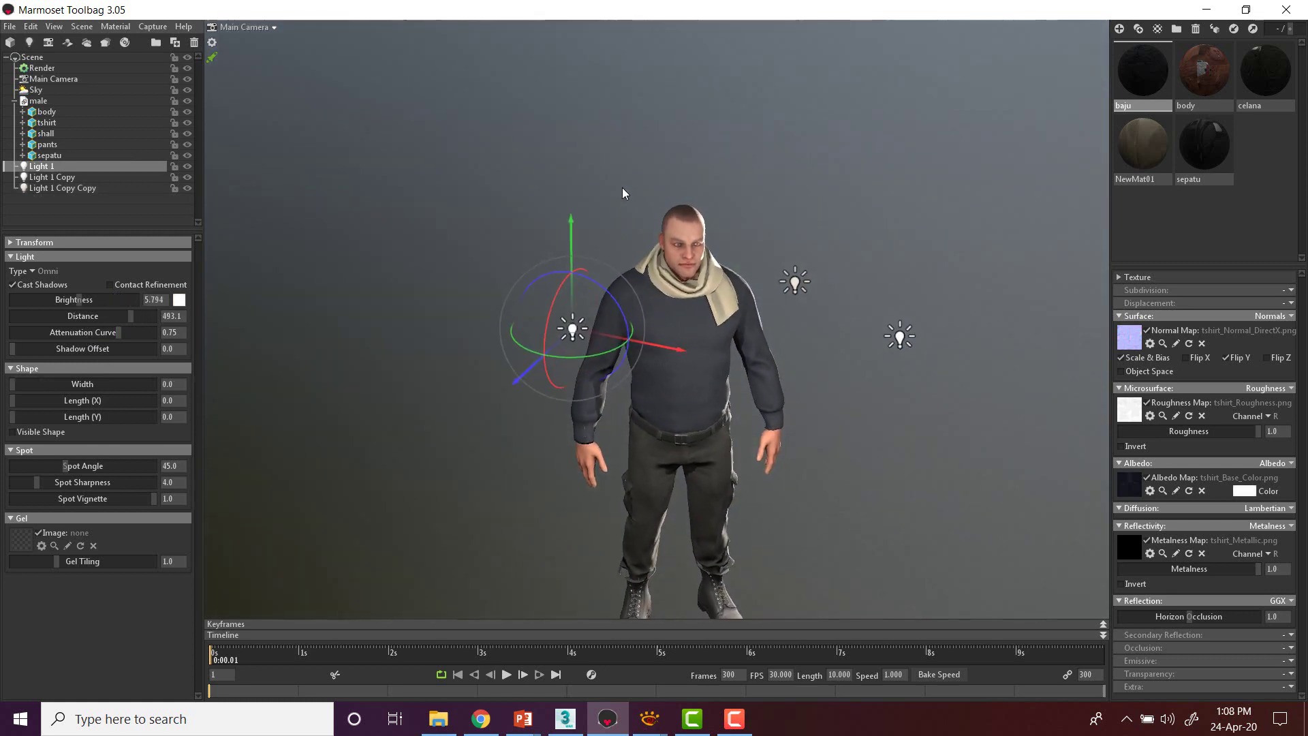
left_click_drag(513, 376, 752, 372)
left_click(807, 285)
left_click_drag(860, 320, 753, 313)
left_click(621, 289)
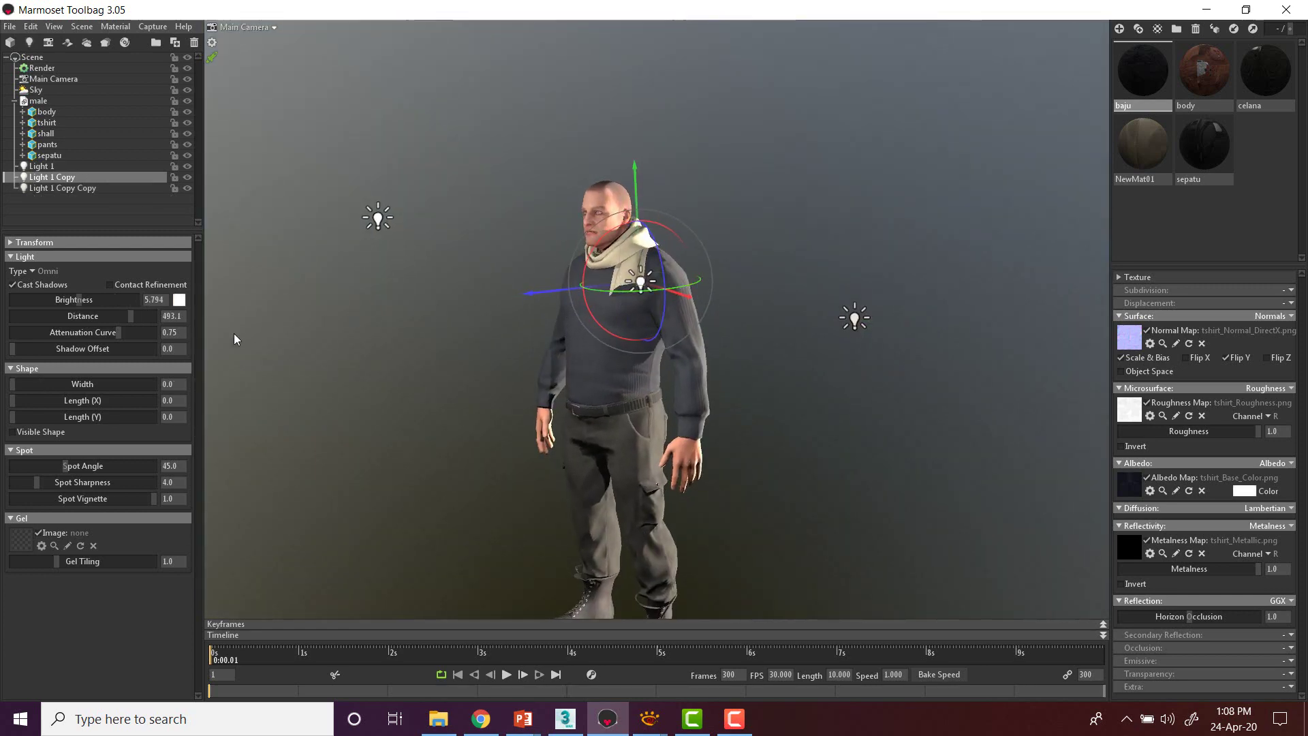
left_click_drag(37, 383, 105, 416)
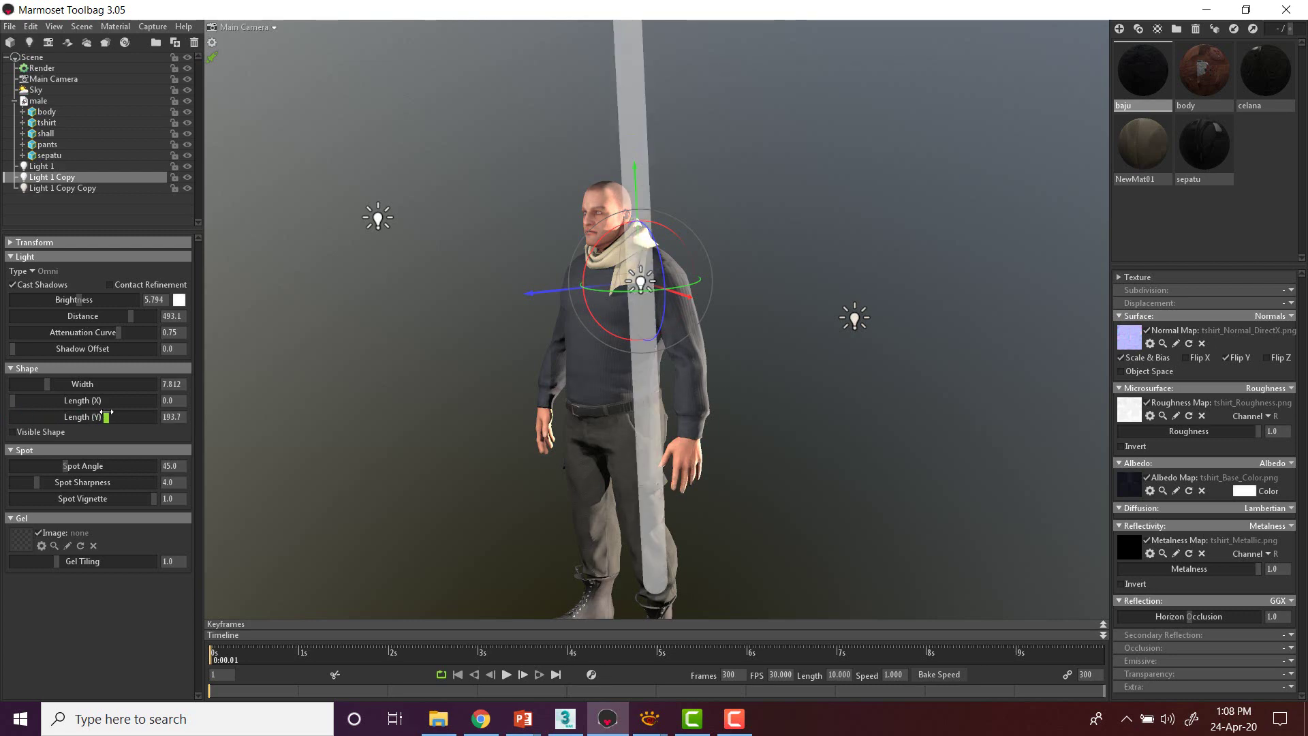
Step: Lower the left-side strip light to about hand height and rotate it until it stands vertical
left_click_drag(237, 424, 560, 427)
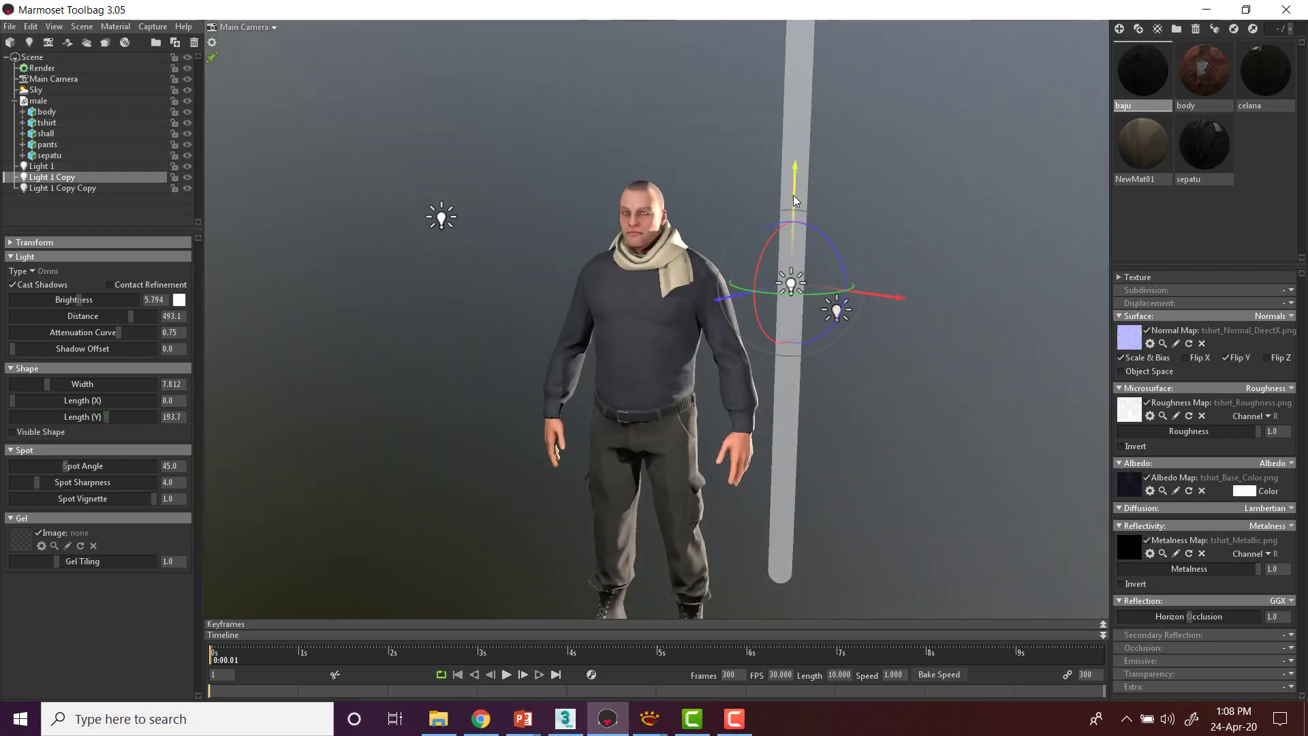
left_click_drag(793, 195, 799, 326)
left_click_drag(870, 444, 930, 346)
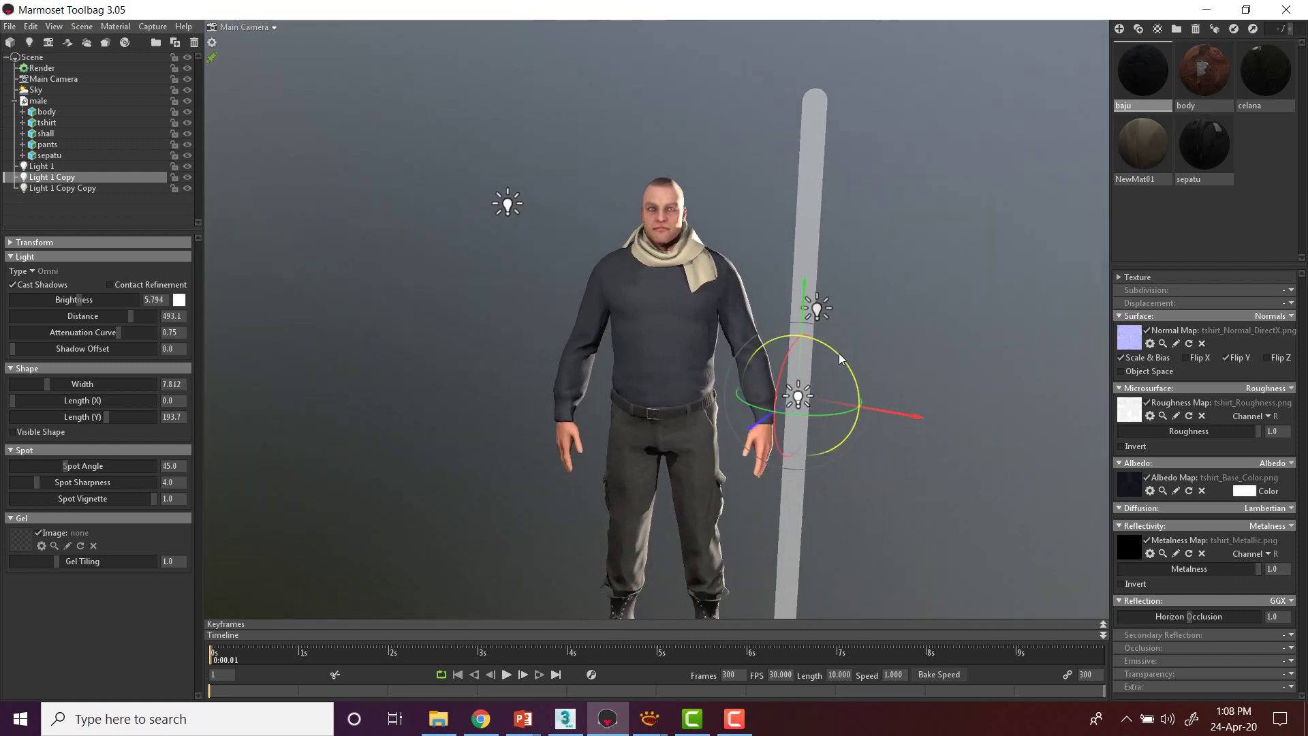
left_click_drag(850, 368, 859, 381)
Step: Tint the left-side strip light pale lavender, hex cfc2fc
left_click(179, 300)
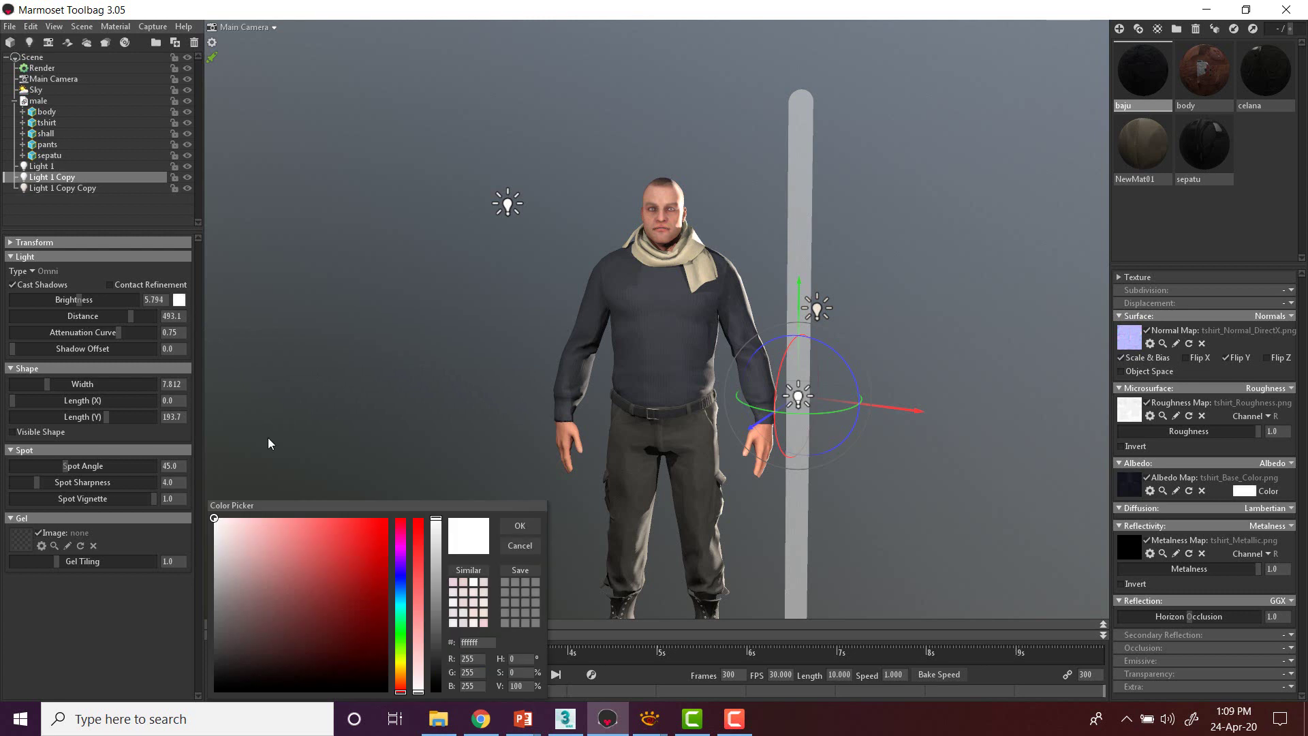
left_click(399, 569)
left_click(216, 529)
left_click_drag(216, 529, 255, 520)
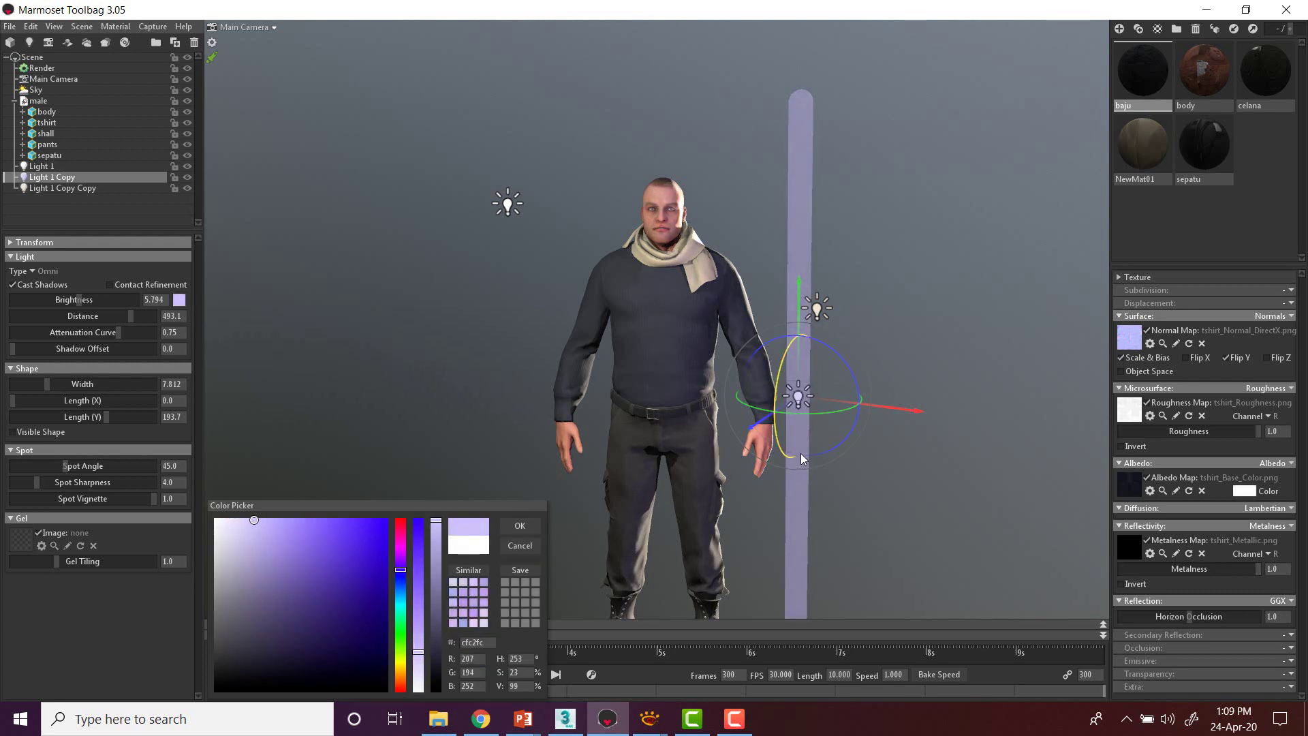
Step: Shift the lavender strip light closer to the character's left arm, set its brightness to 8.99 and accept the colour
left_click_drag(895, 409, 869, 403)
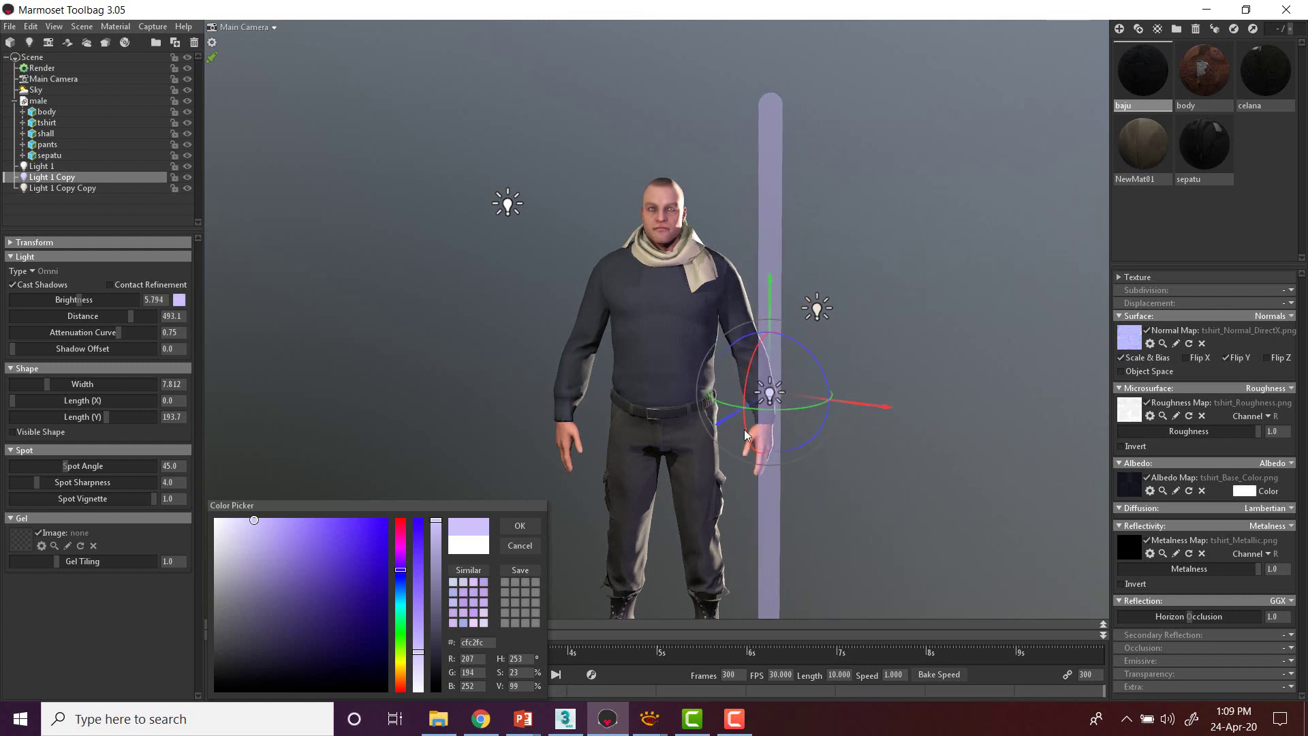
mouse_move(721, 425)
left_mouse_down()
mouse_move(736, 416)
mouse_move(720, 424)
left_mouse_up()
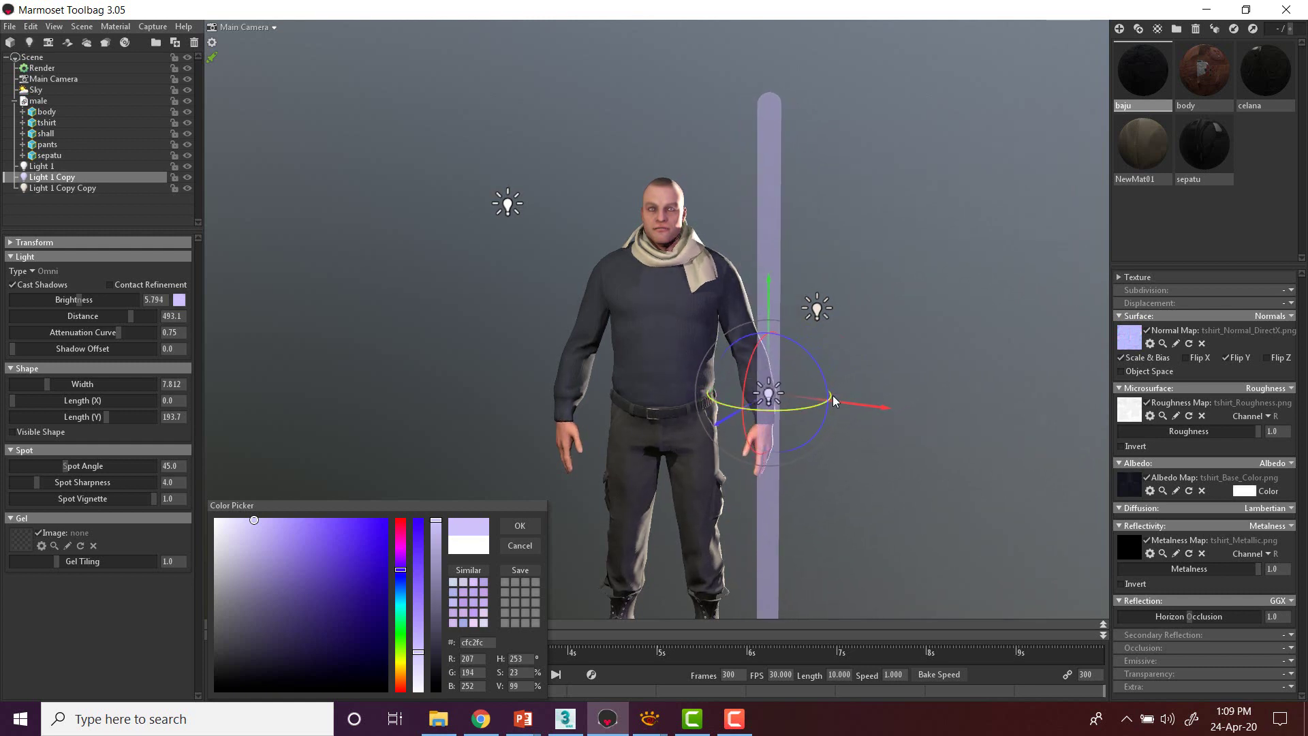
mouse_move(862, 406)
left_mouse_down()
mouse_move(847, 406)
mouse_move(859, 406)
left_mouse_up()
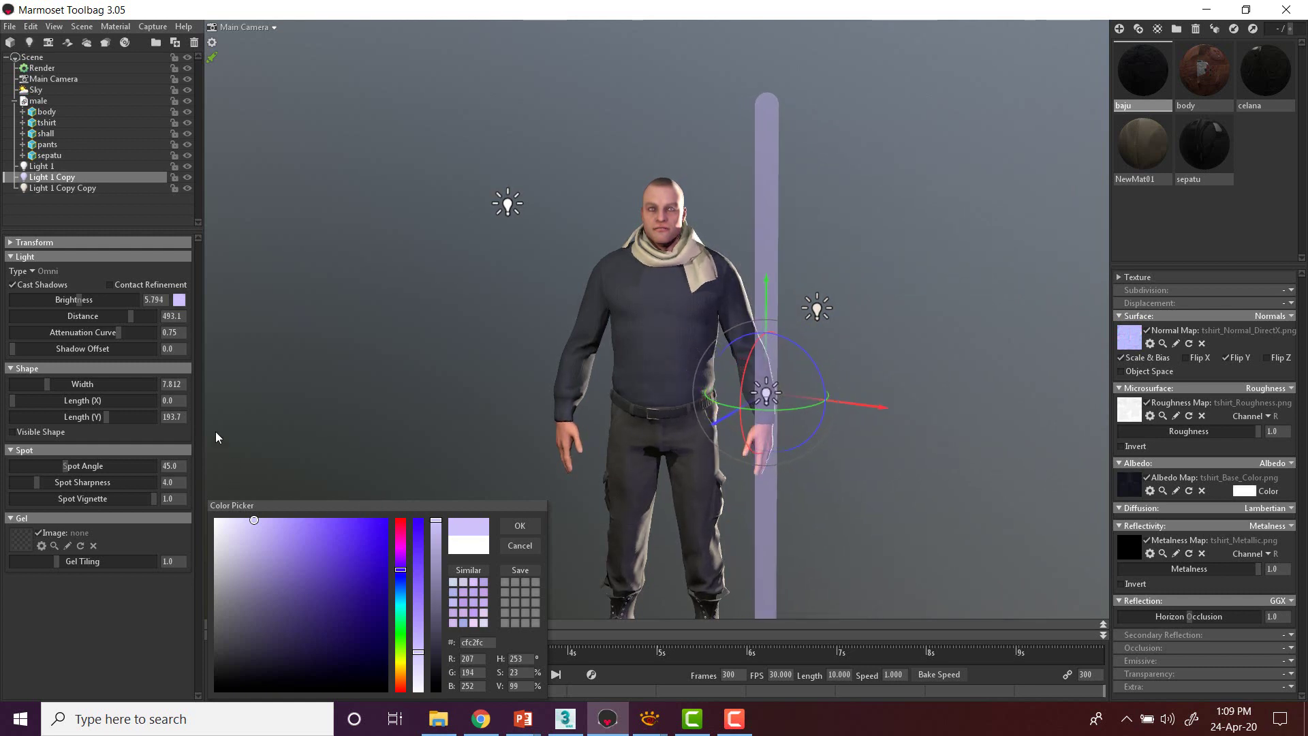
left_click_drag(79, 300, 86, 298)
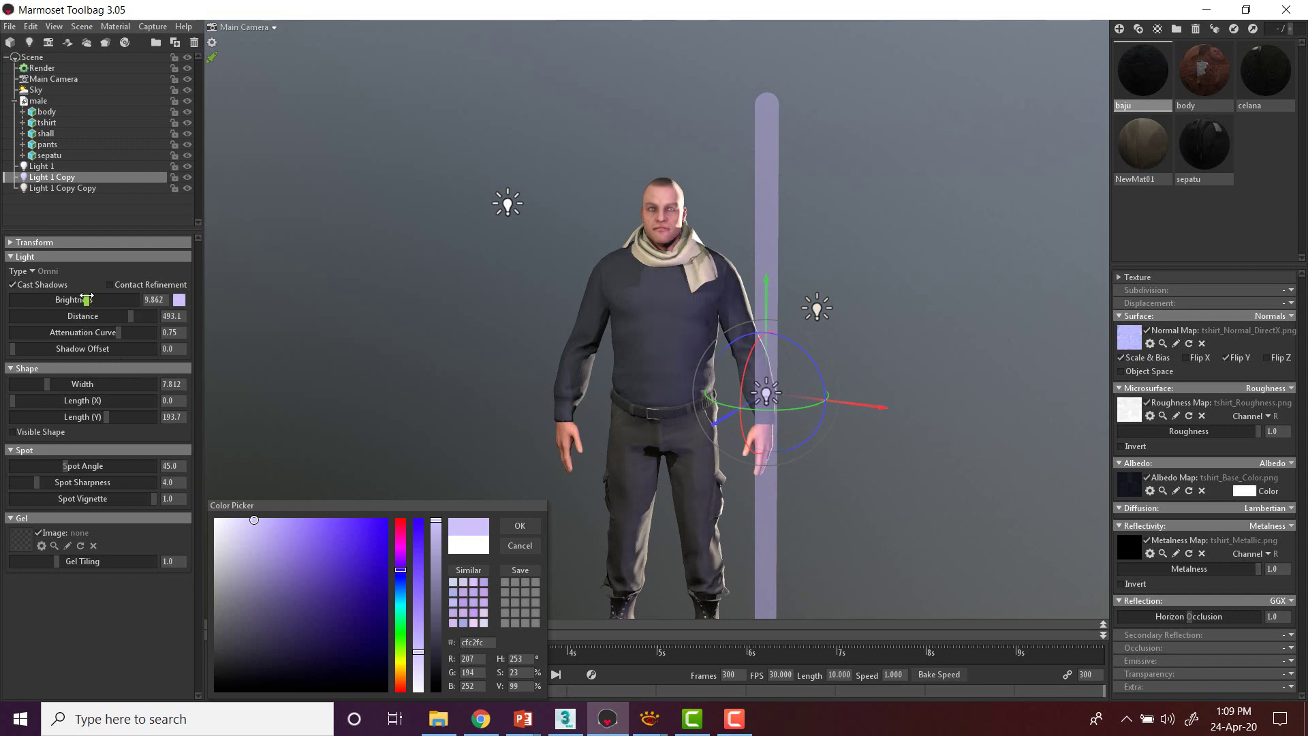
left_click(524, 526)
Step: Change the body material's diffusion model to Subsurface Scatter
left_click_drag(381, 221, 559, 231)
right_click_drag(559, 231, 800, 157)
left_click_drag(800, 157, 756, 267)
right_click_drag(756, 267, 890, 219)
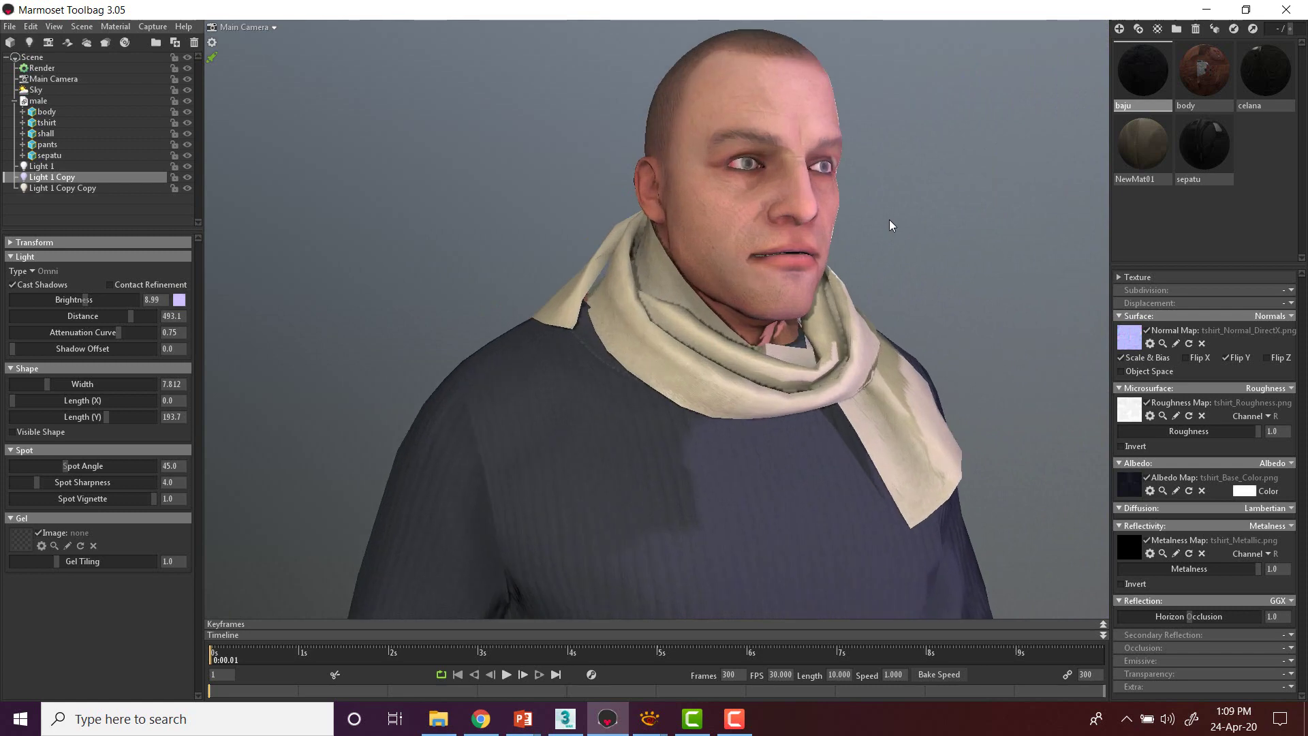
left_click_drag(890, 221, 825, 244)
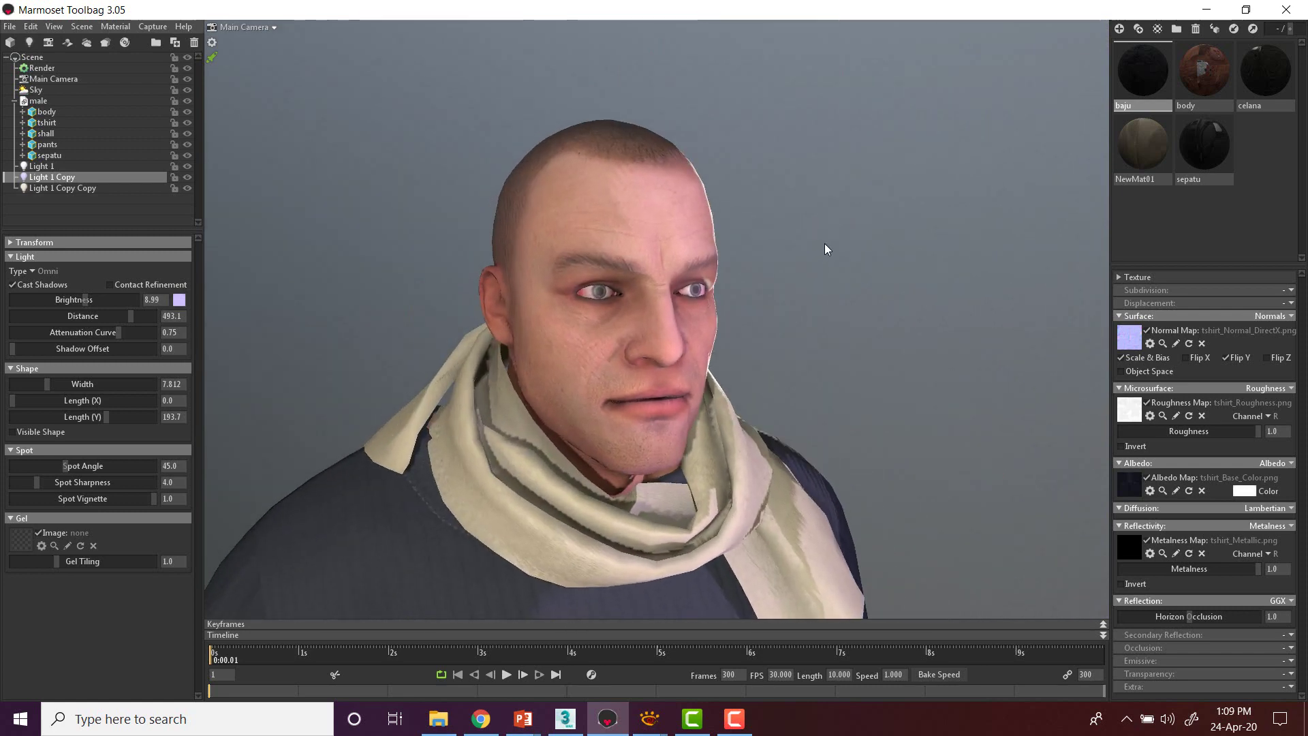
left_click(1194, 79)
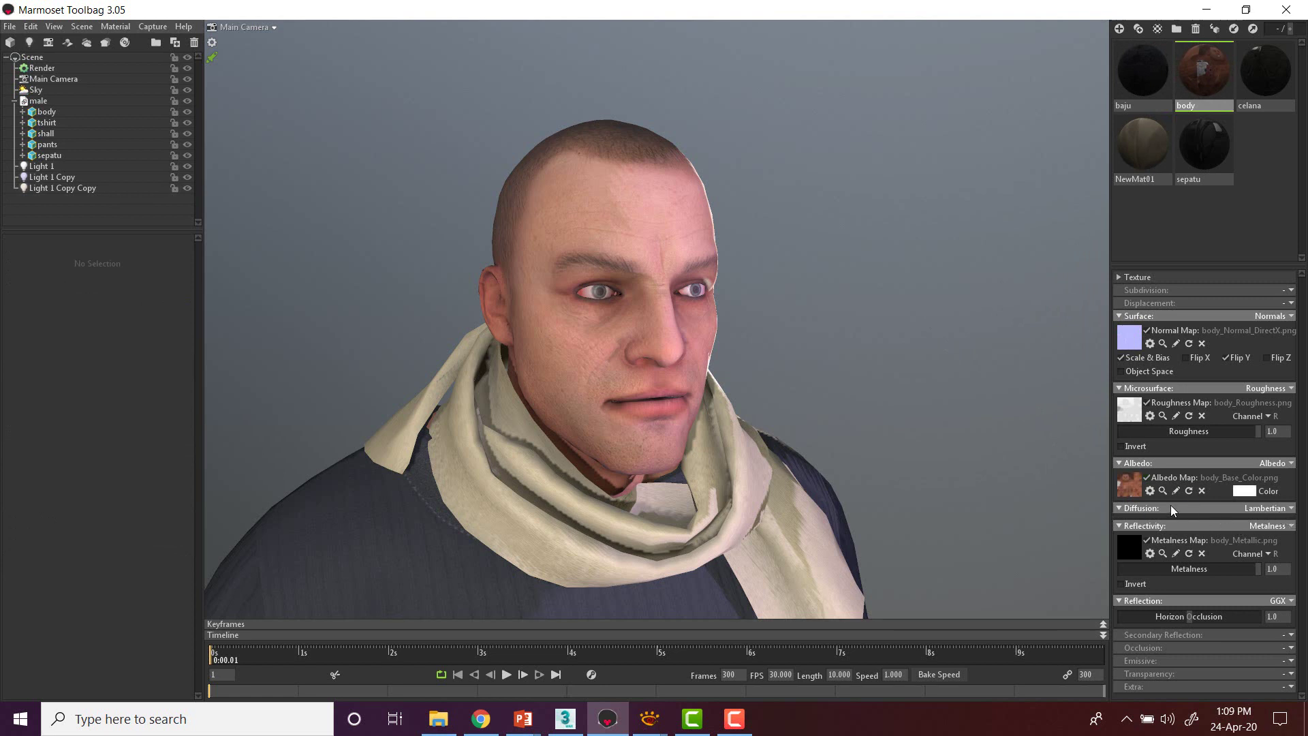
left_click(1288, 510)
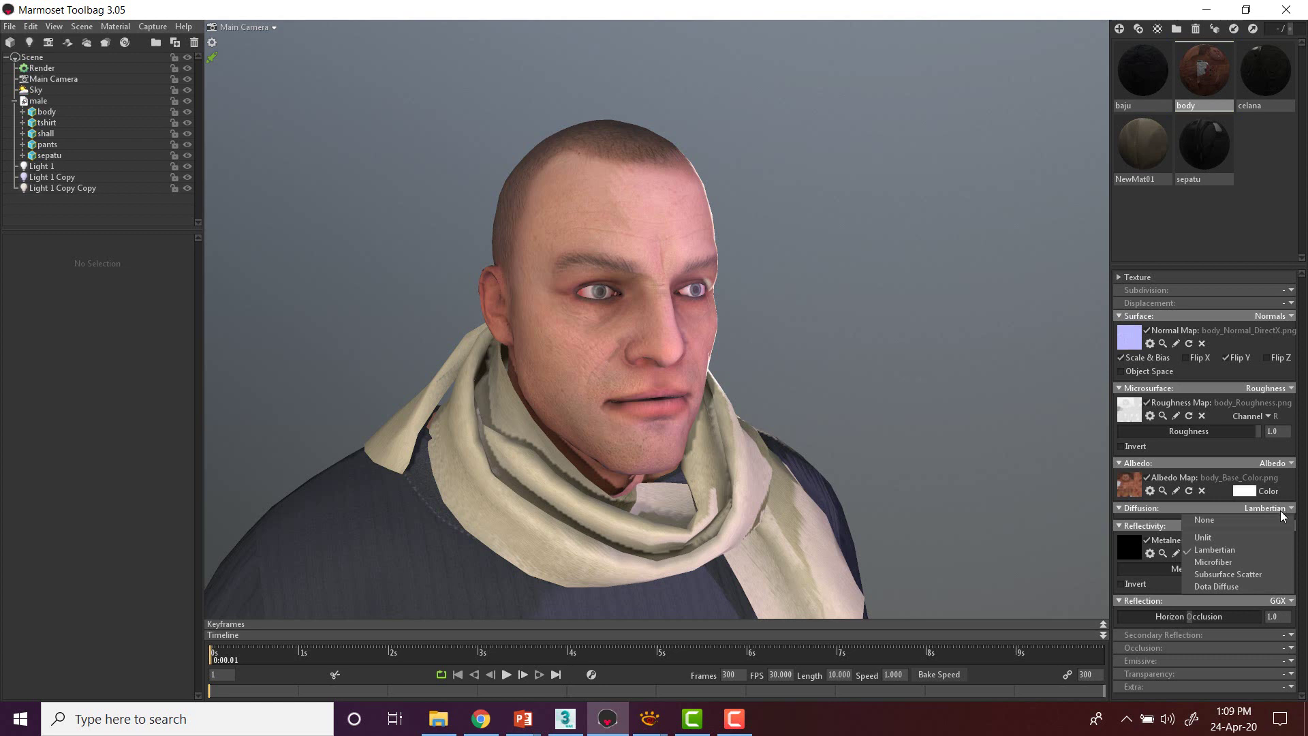
left_click(1217, 574)
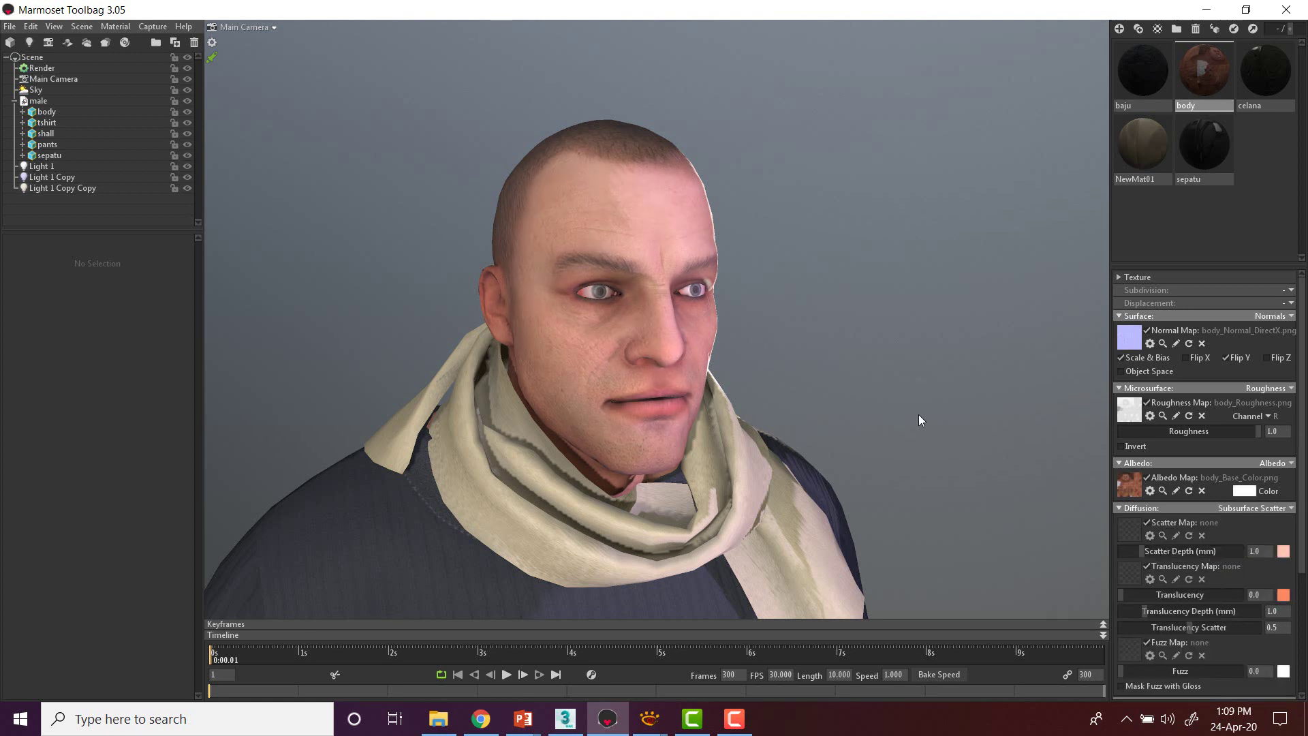
Step: Try a scatter depth of 1000 mm on the body material and settle on 411.9 mm, judging the effect on the face
left_click_drag(918, 411, 932, 368)
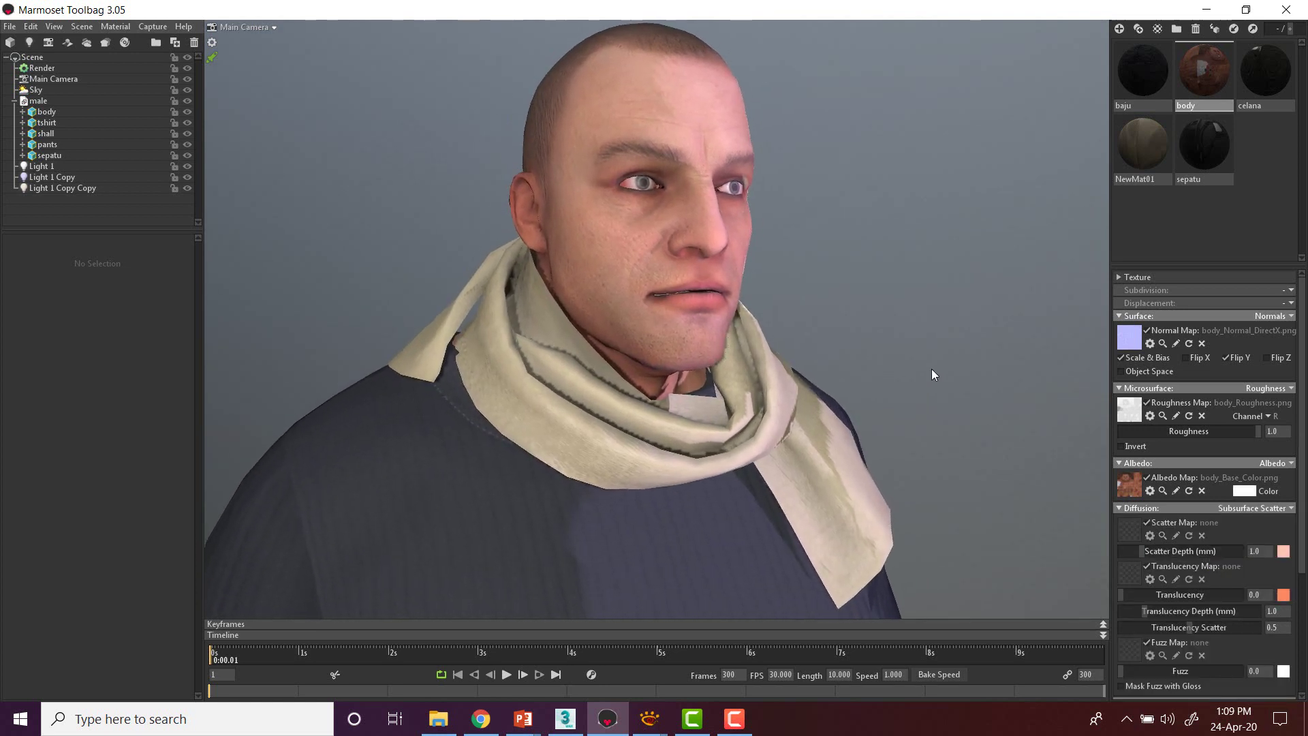
left_click_drag(1150, 552, 1251, 559)
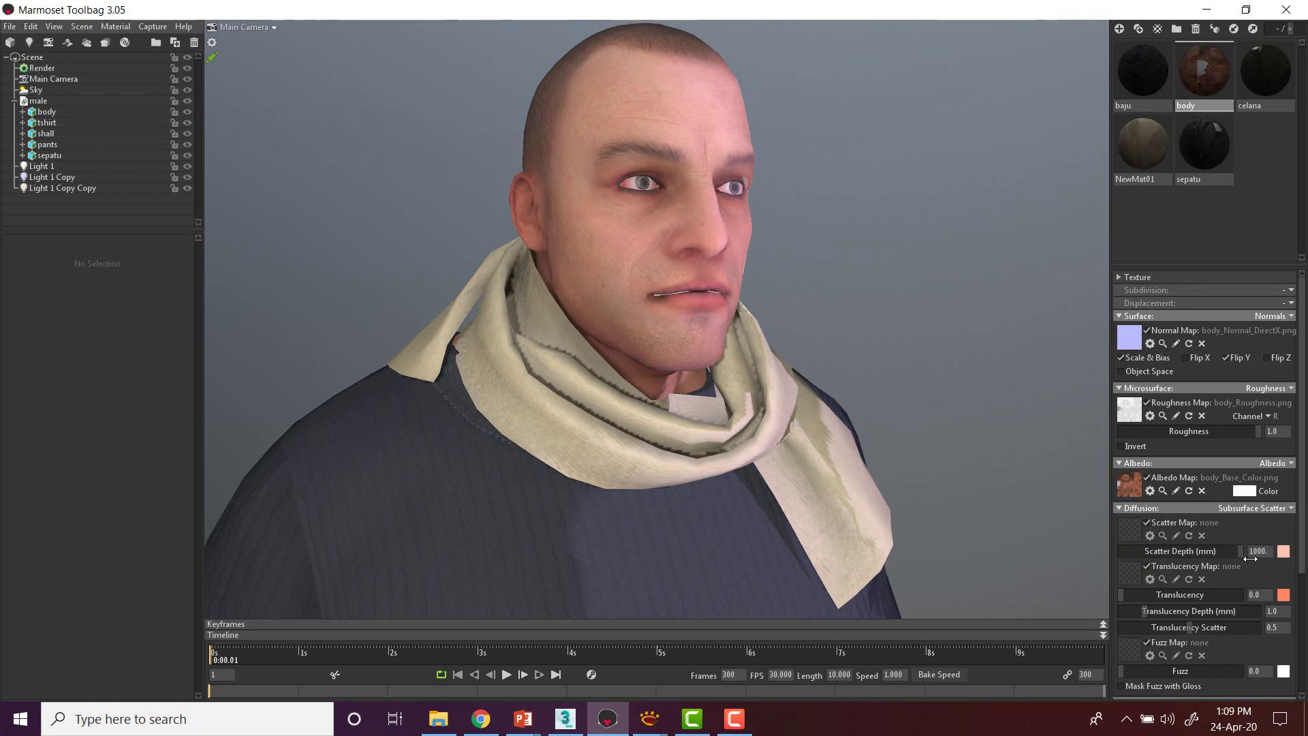
middle_click_drag(890, 341, 894, 367)
scroll(894, 367, "up", 3)
left_click_drag(894, 366, 920, 383)
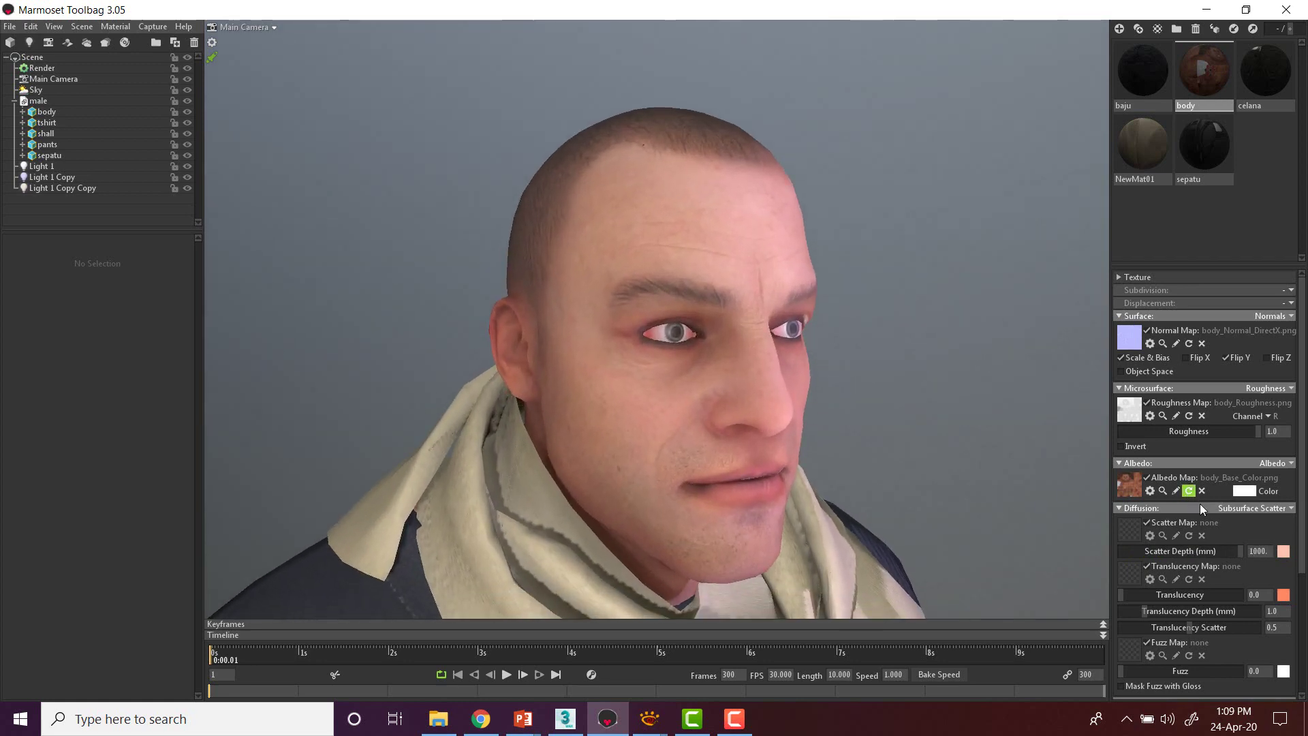
mouse_move(1237, 552)
left_mouse_down()
mouse_move(1186, 554)
mouse_move(1217, 553)
left_mouse_up()
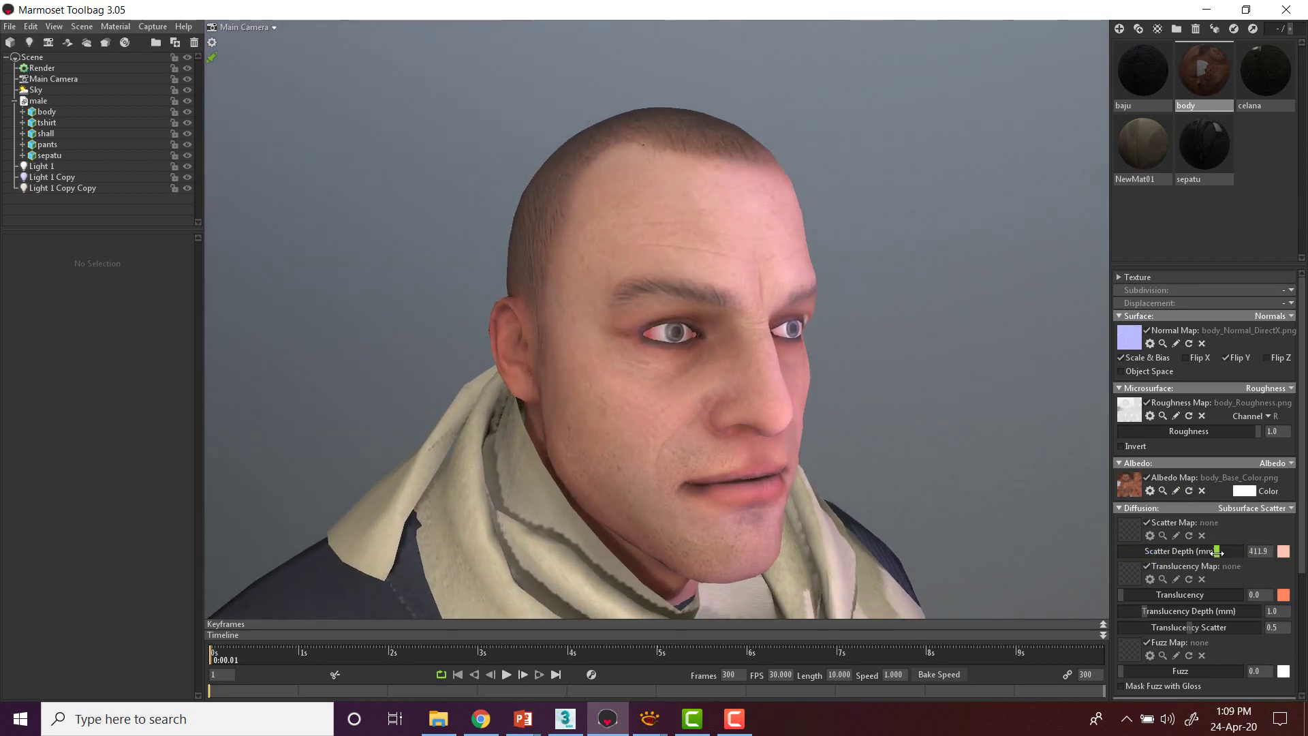
Step: Try adjusting the body material's translucency and bring it back to 0.0
middle_click_drag(1015, 538, 990, 387)
scroll(976, 376, "down", 3)
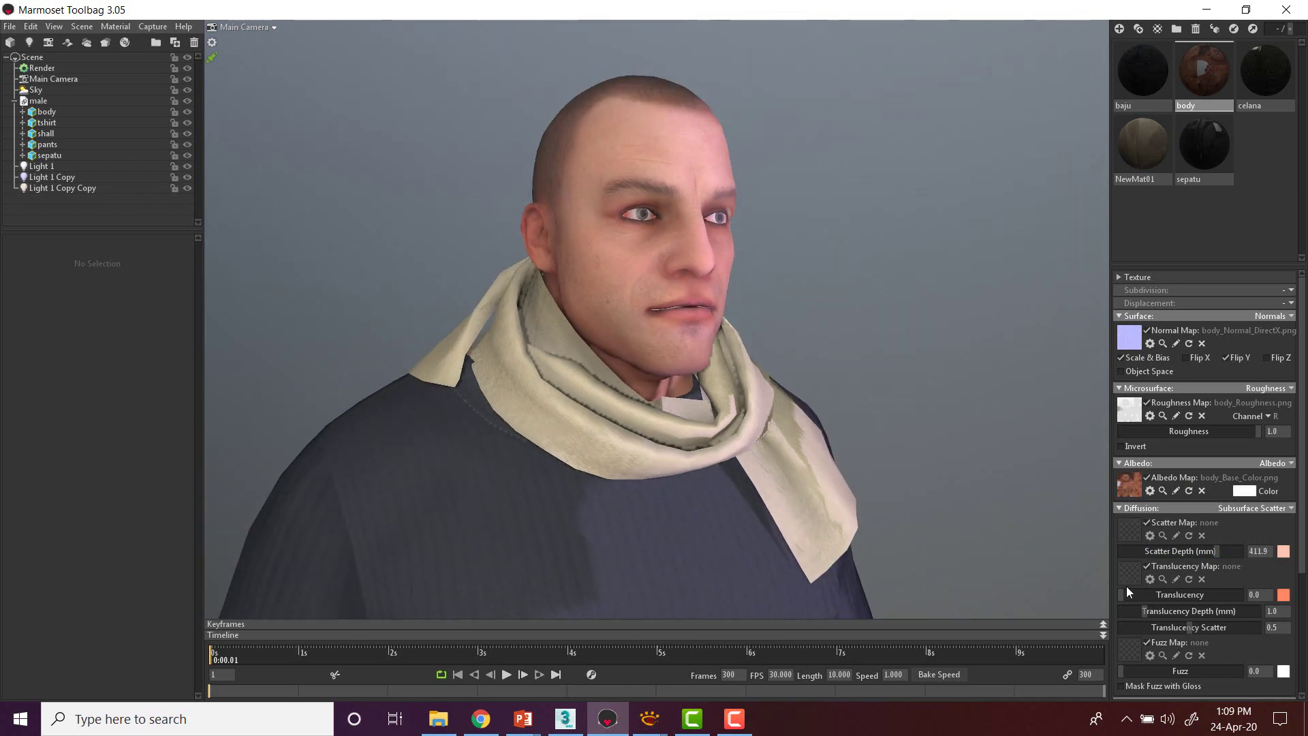
mouse_move(1131, 594)
left_mouse_down()
mouse_move(1179, 594)
mouse_move(1113, 593)
left_mouse_up()
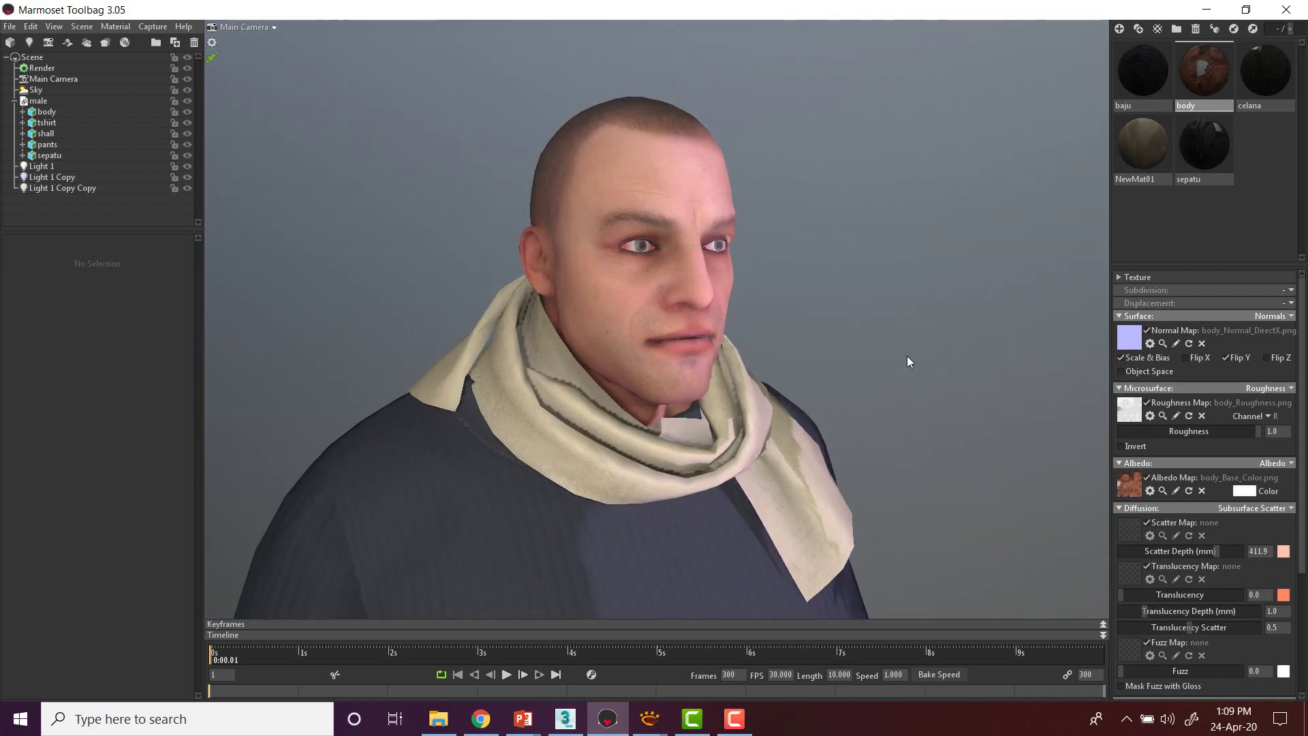
Step: Lower the body material's roughness to 0.787 and raise its scatter depth to 683.0 mm
scroll(1212, 523, "down", 2)
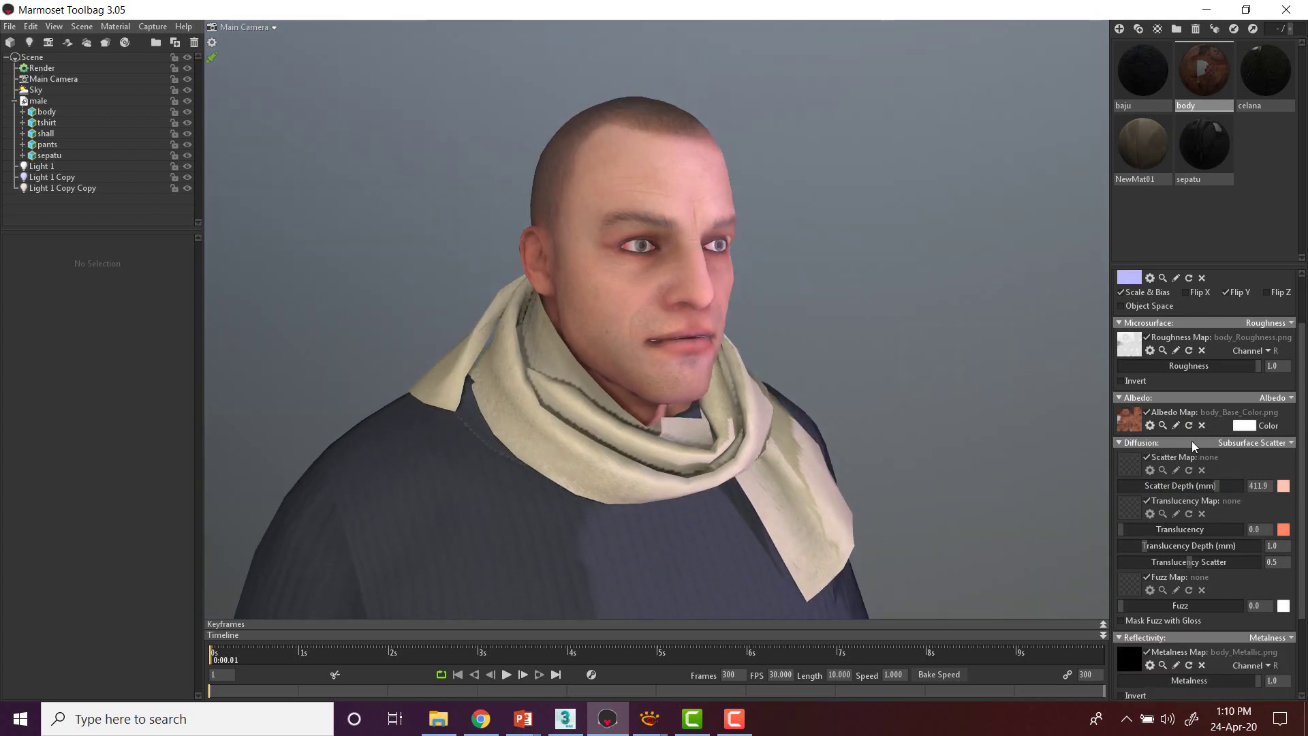
scroll(885, 318, "up", 2)
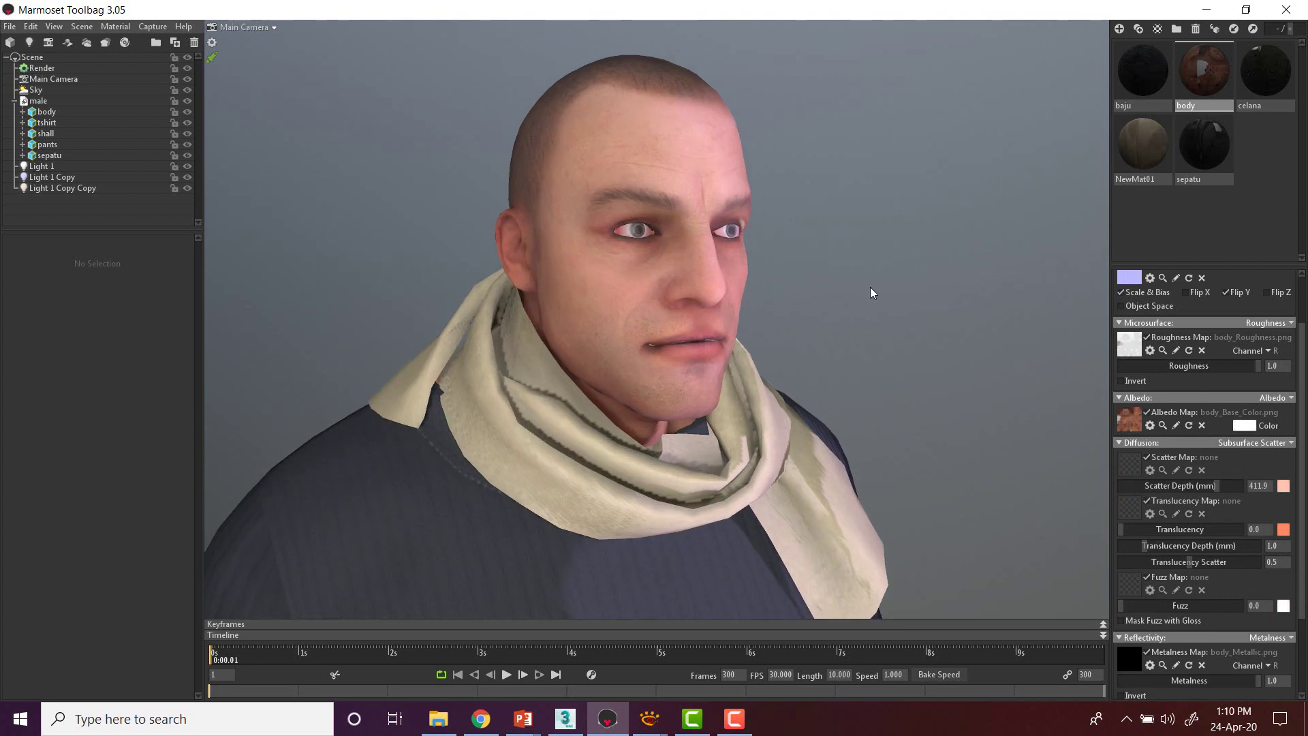
left_click_drag(1258, 371, 1237, 372)
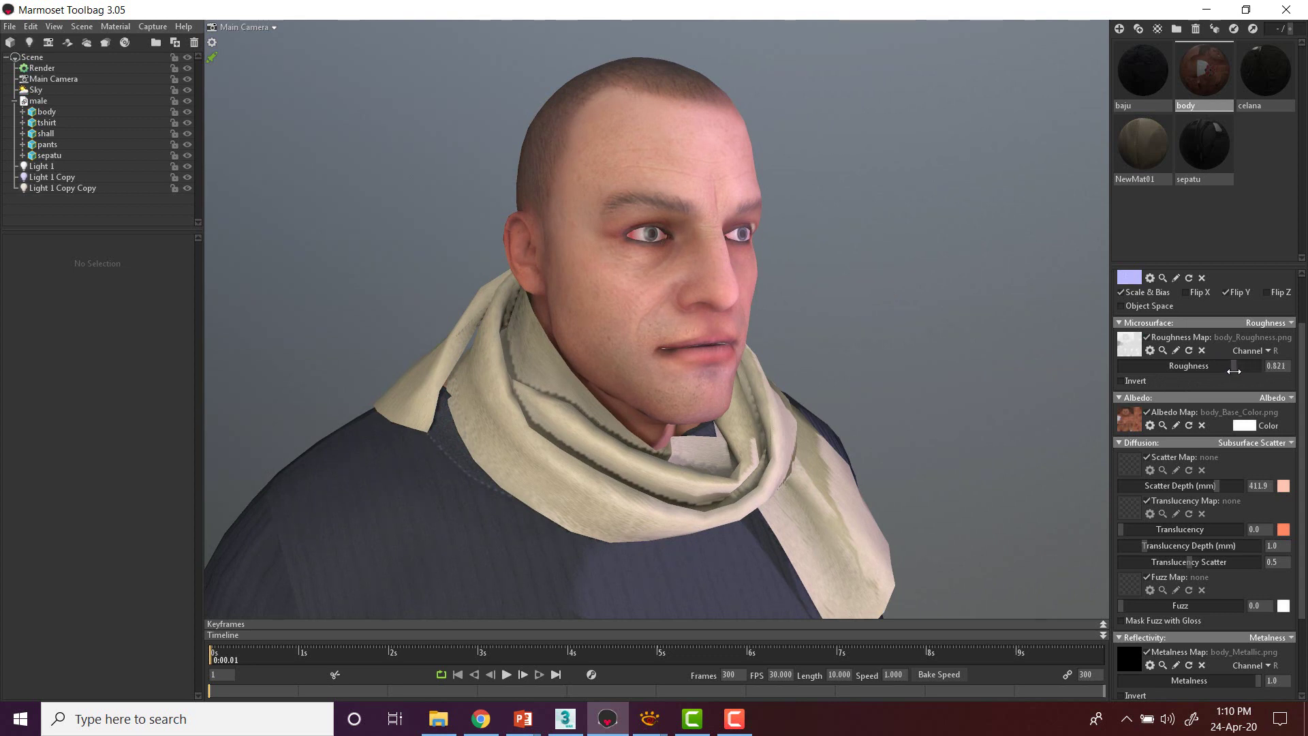
scroll(836, 288, "up", 3)
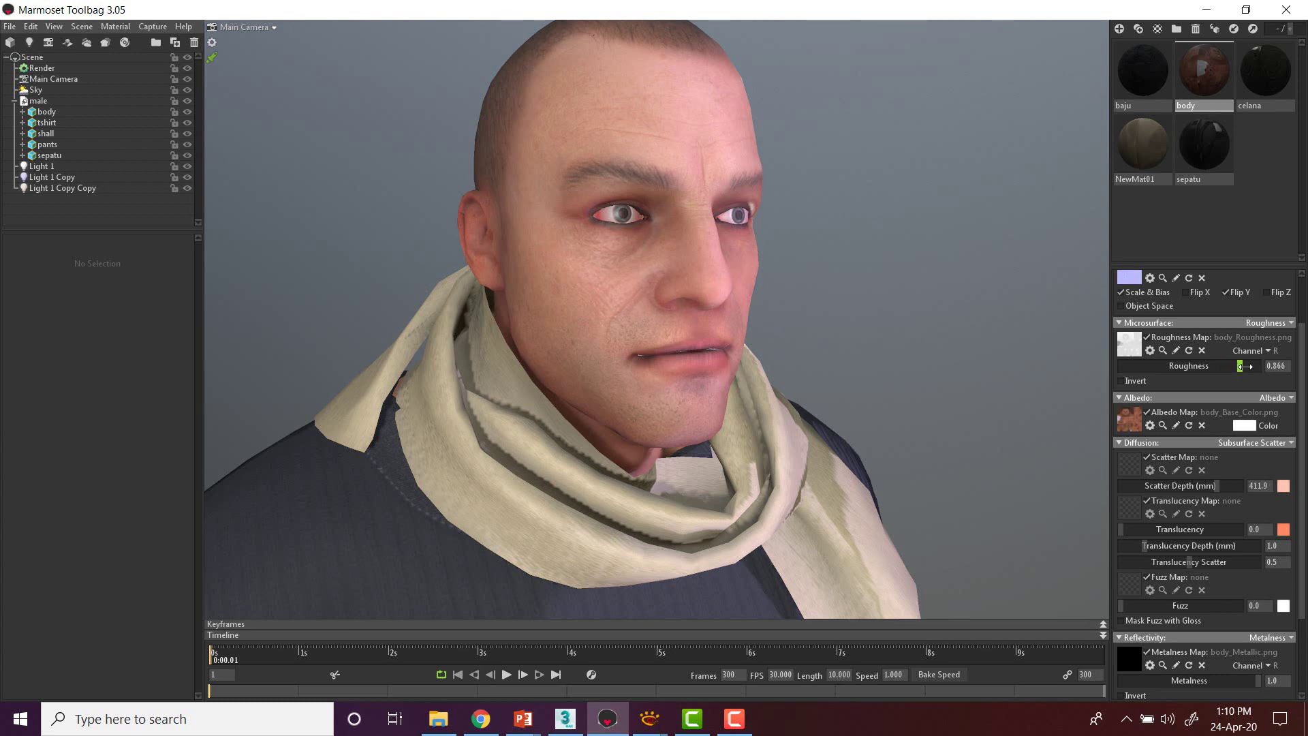
left_click_drag(925, 295, 871, 268)
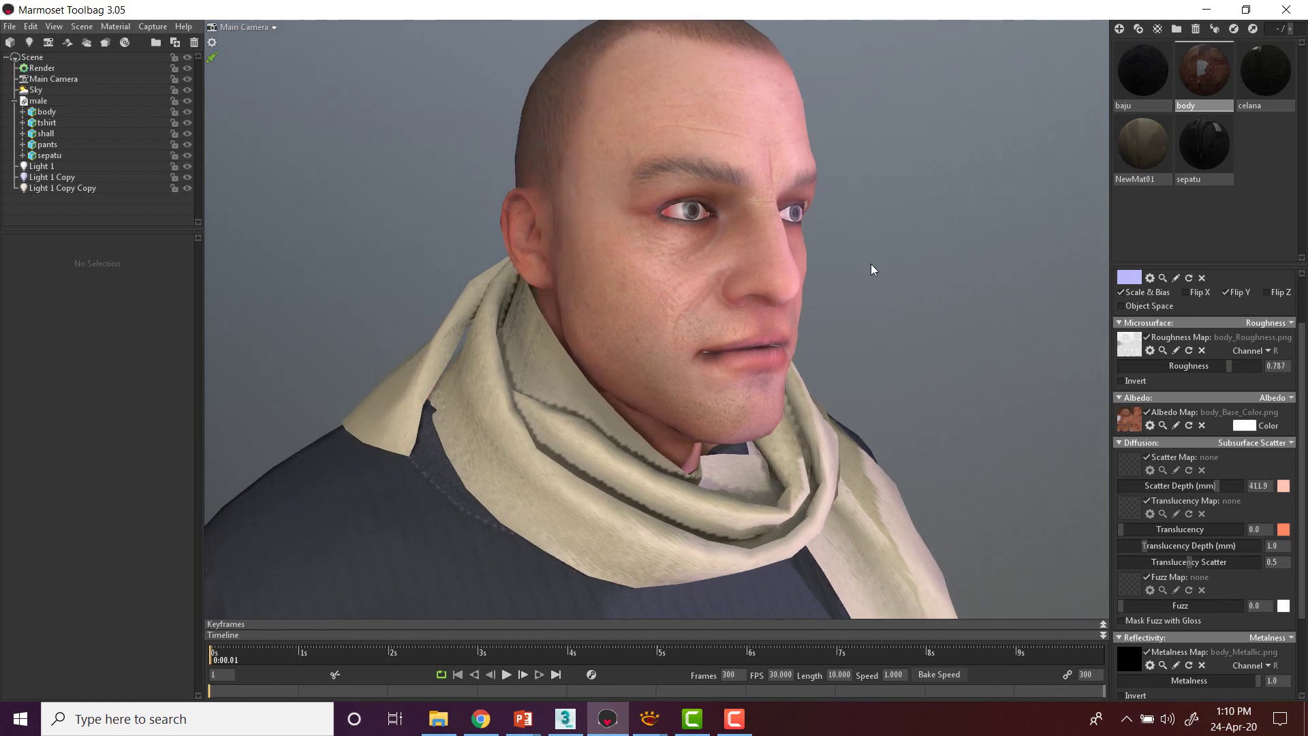
left_click_drag(1222, 484, 1232, 485)
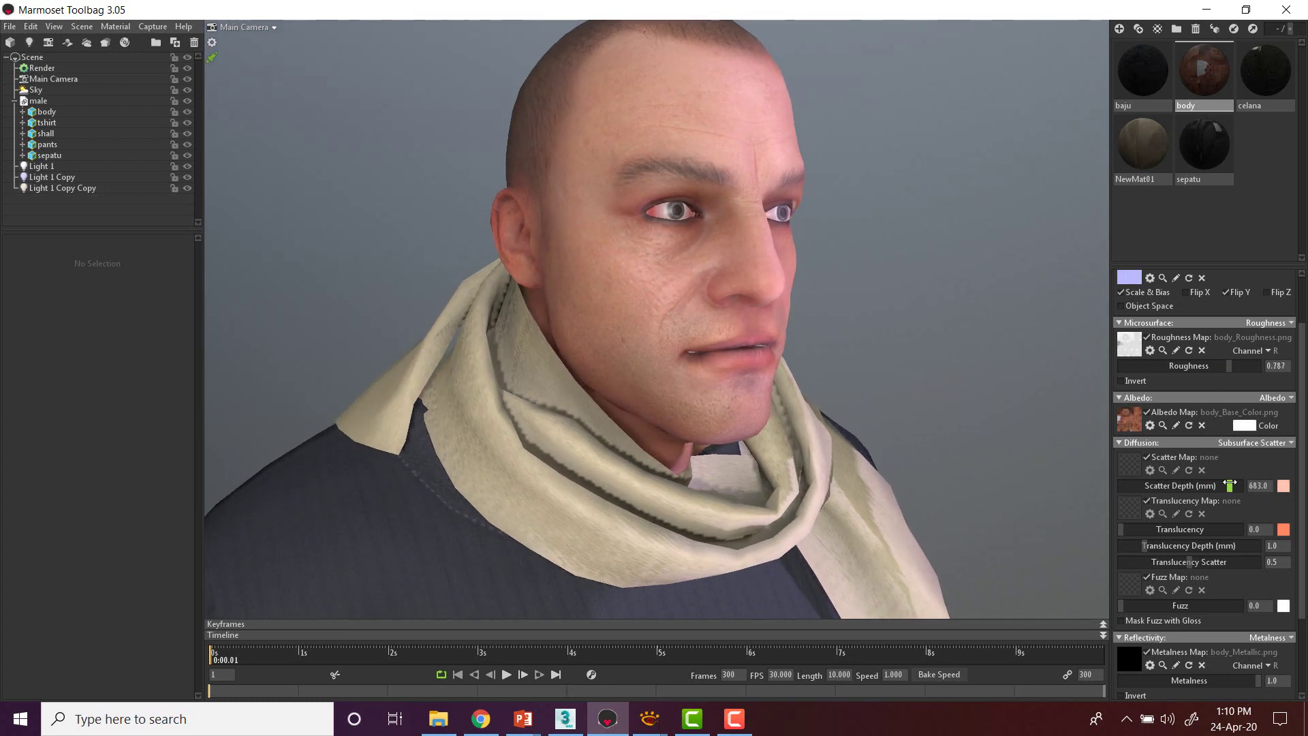
left_click_drag(858, 341, 985, 307)
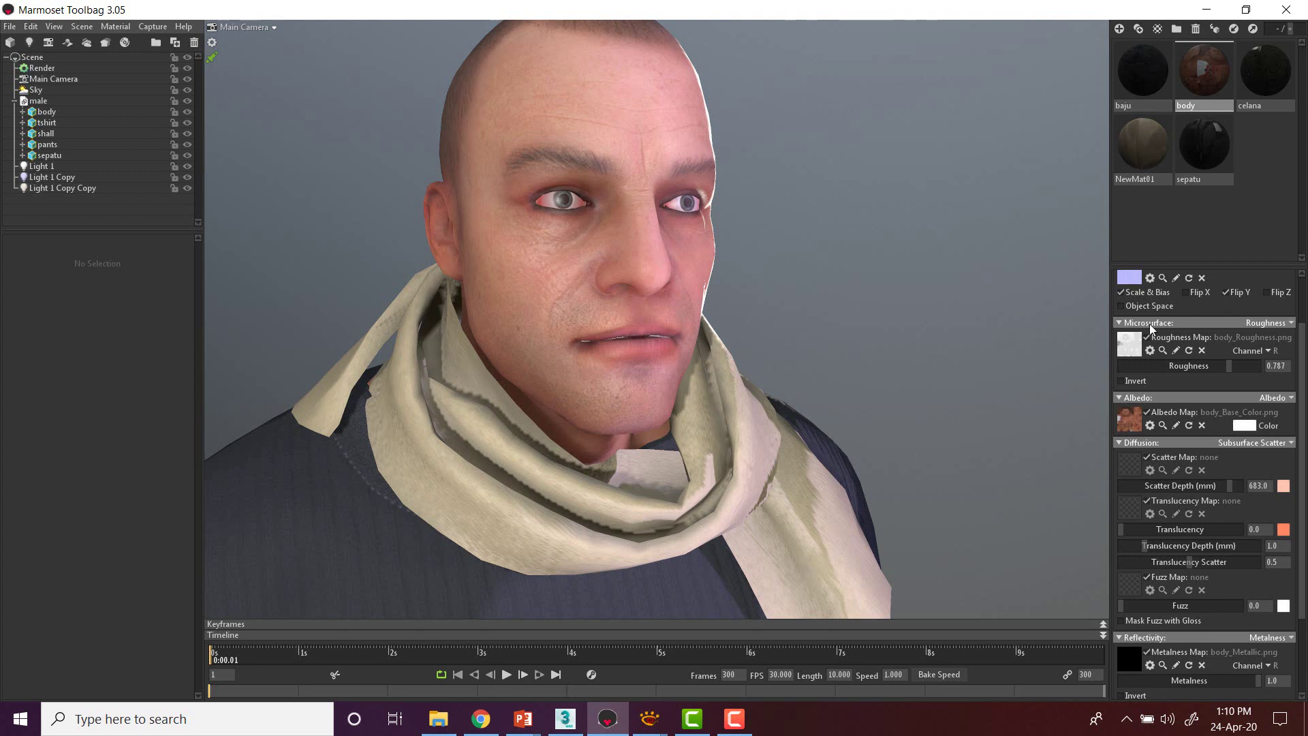
Step: Change the body material's surface model to Detail Normals and assign the body_Normal_DirectX map as detail normal with Flip Y enabled
scroll(1178, 361, "up", 2)
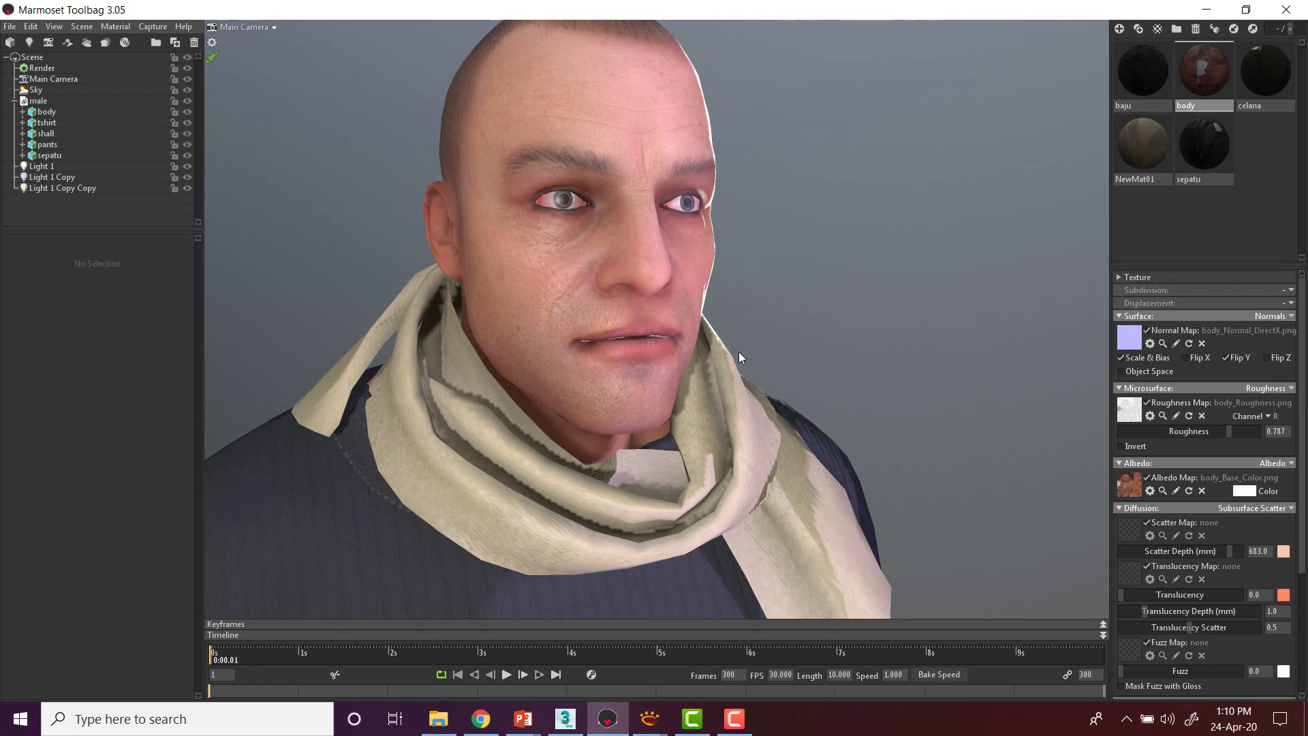
left_click(1291, 316)
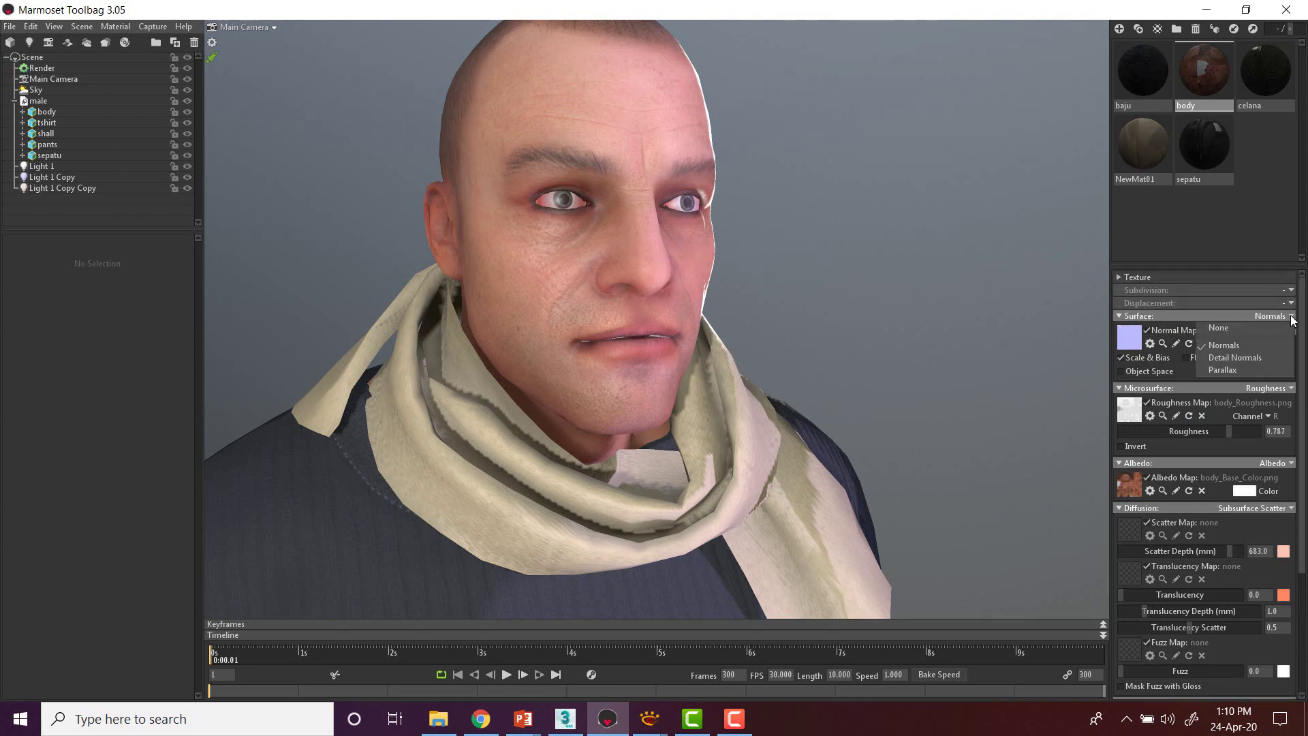
left_click(1228, 358)
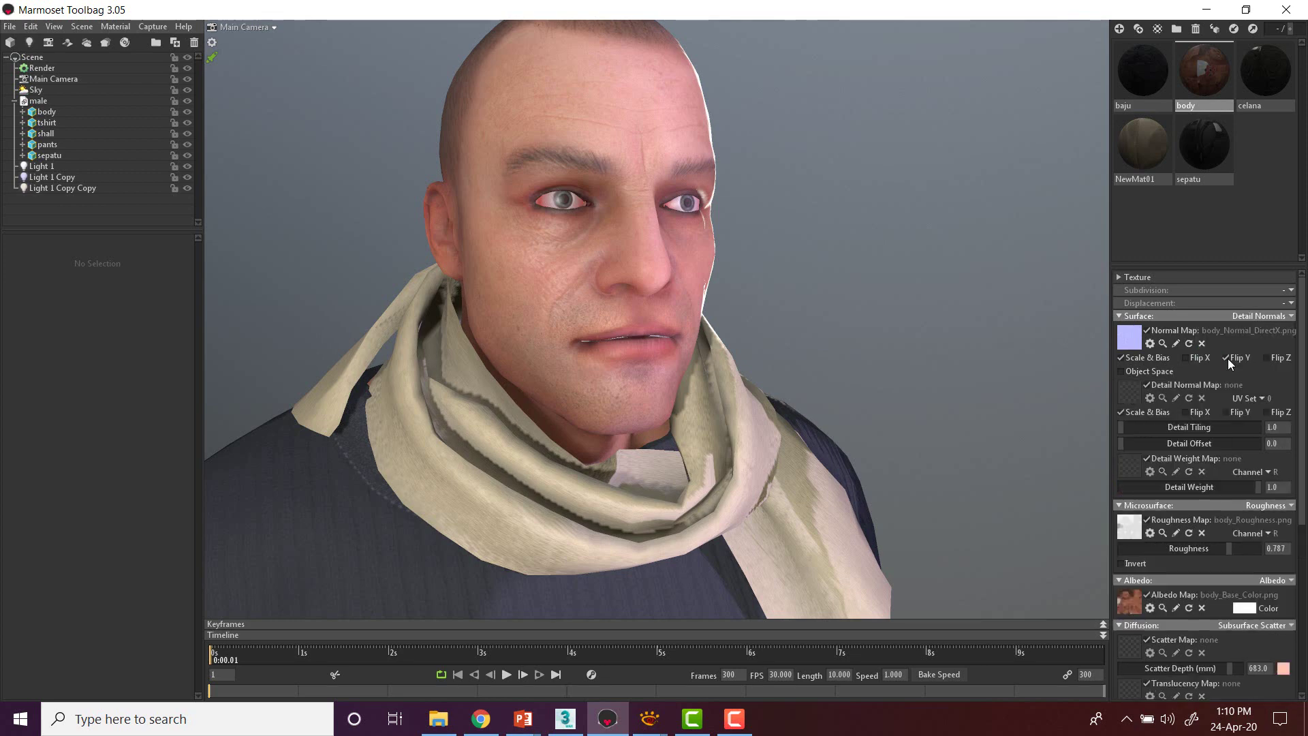
left_click(438, 719)
left_click_drag(671, 214, 1172, 405)
left_click(1224, 412)
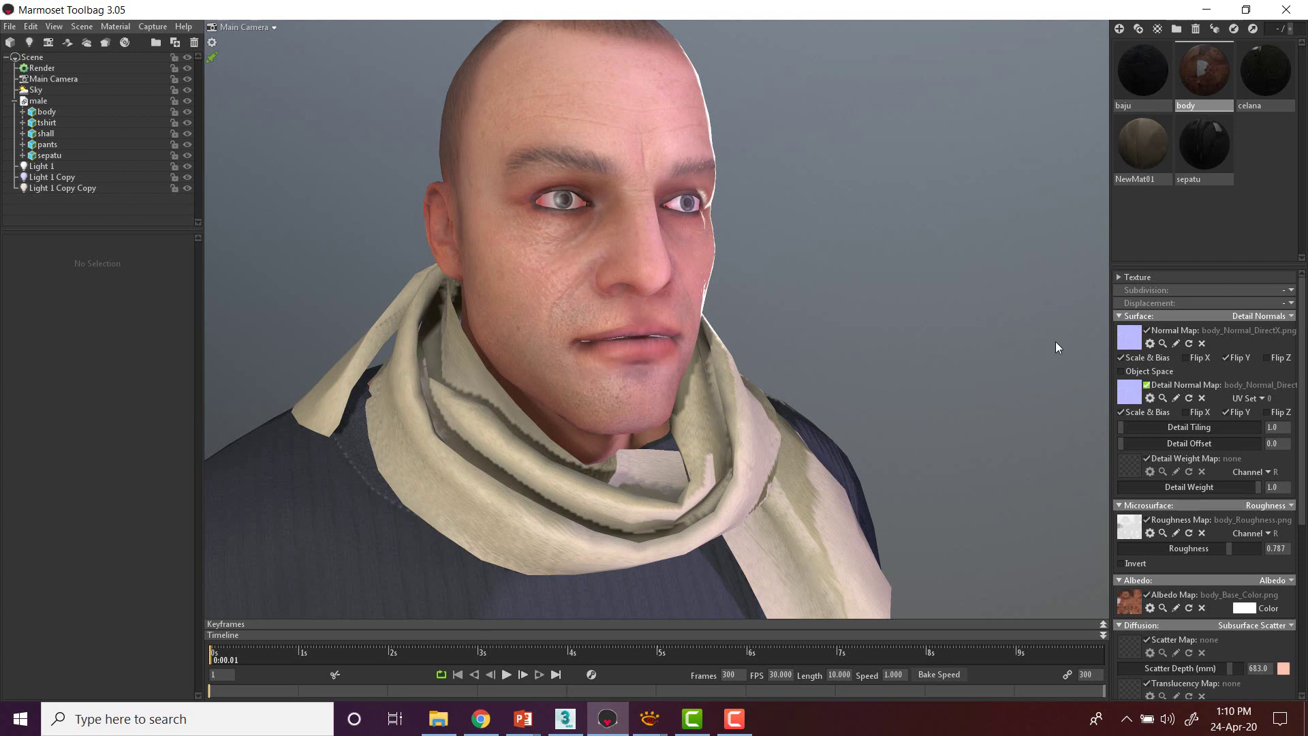
Step: Examine the whole character from several angles, from the face and upper body down to the trousers and boots
scroll(893, 270, "down", 5)
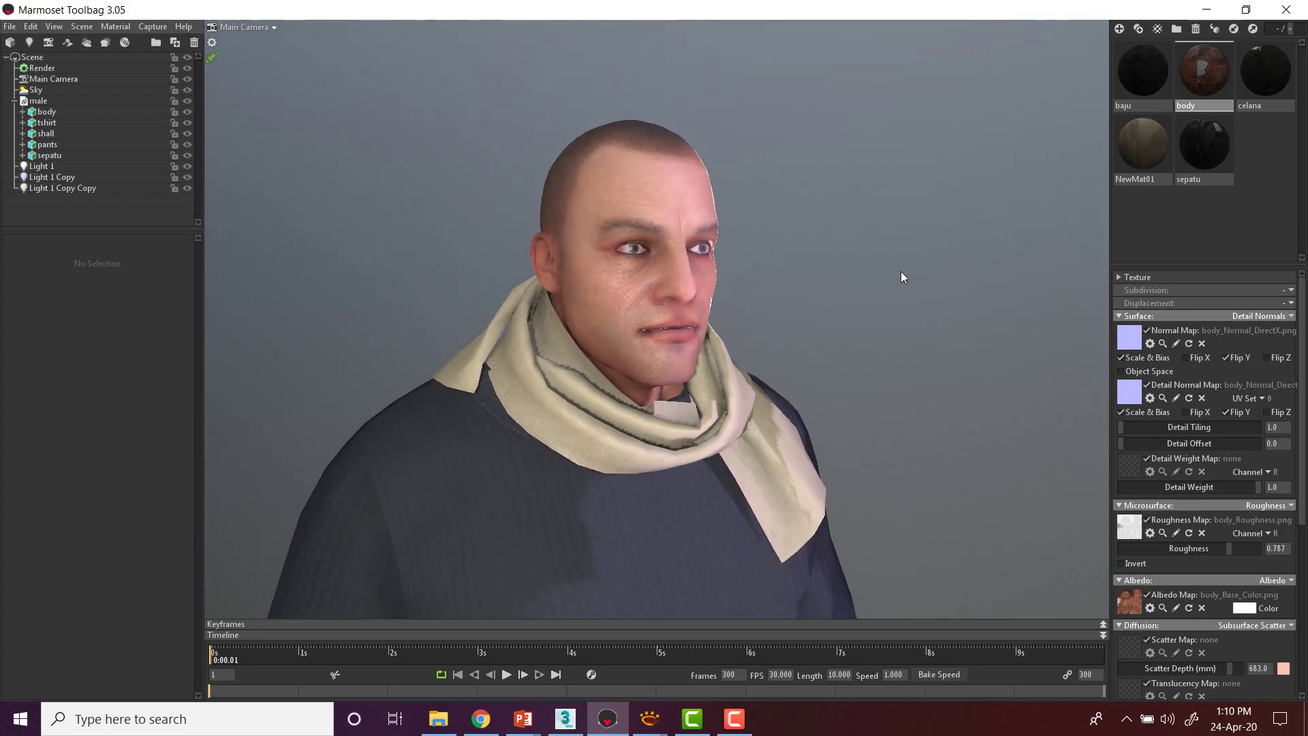
scroll(901, 273, "down", 8)
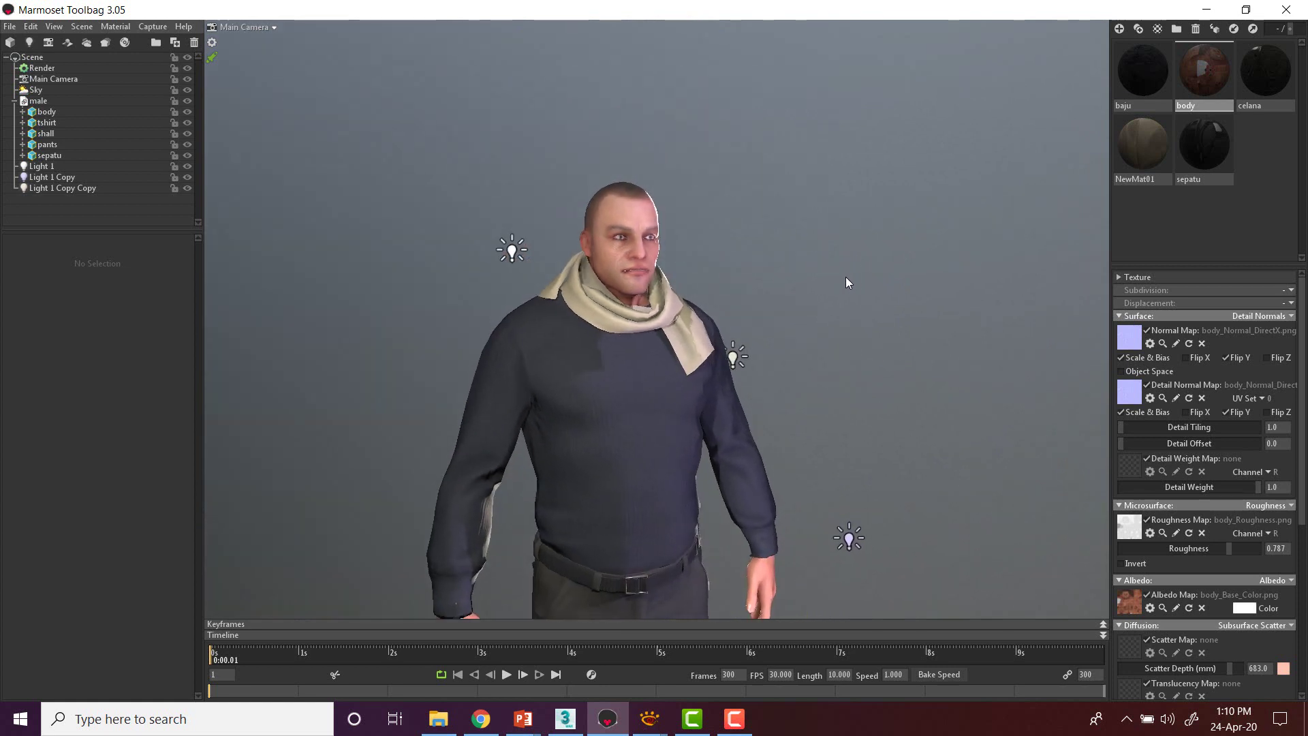
left_click_drag(845, 277, 805, 284)
middle_click_drag(836, 293, 841, 256)
scroll(840, 262, "down", 4)
left_click_drag(840, 263, 804, 272)
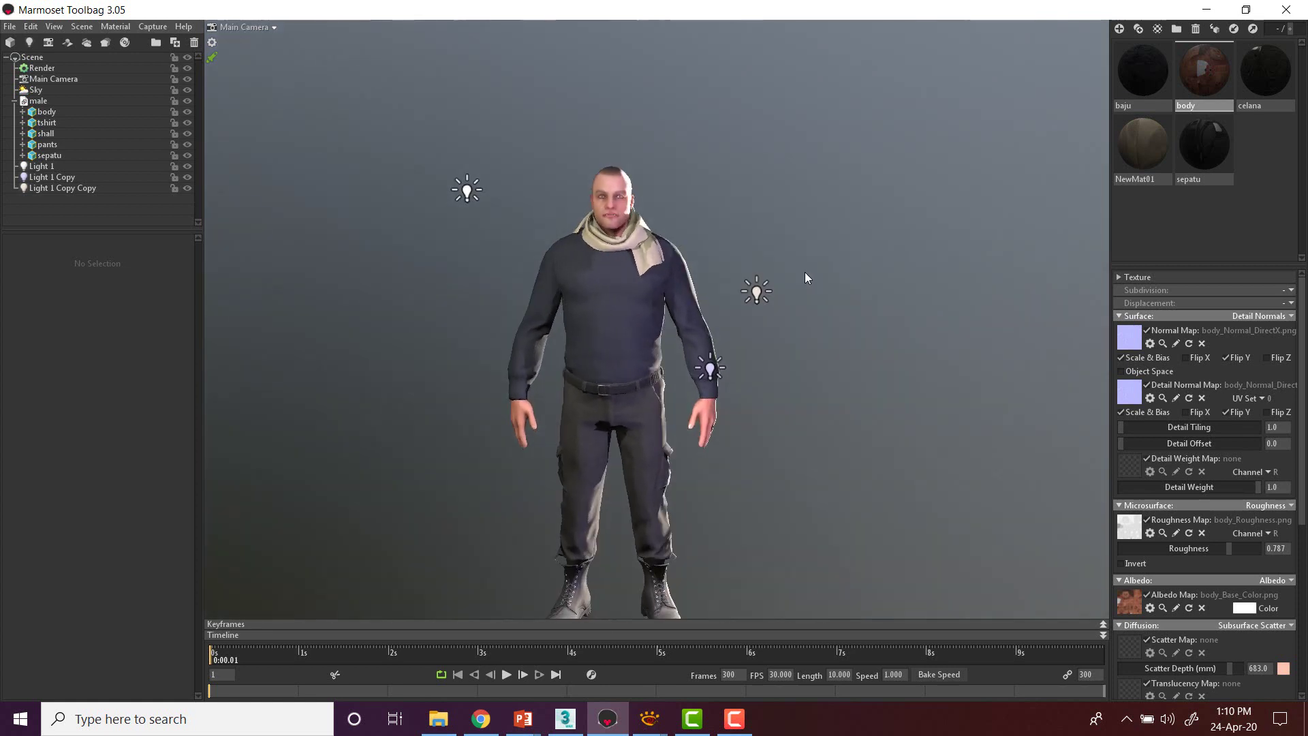
middle_click_drag(808, 264, 819, 205)
left_click_drag(811, 310, 848, 313)
scroll(845, 316, "up", 5)
middle_click_drag(721, 480, 728, 248)
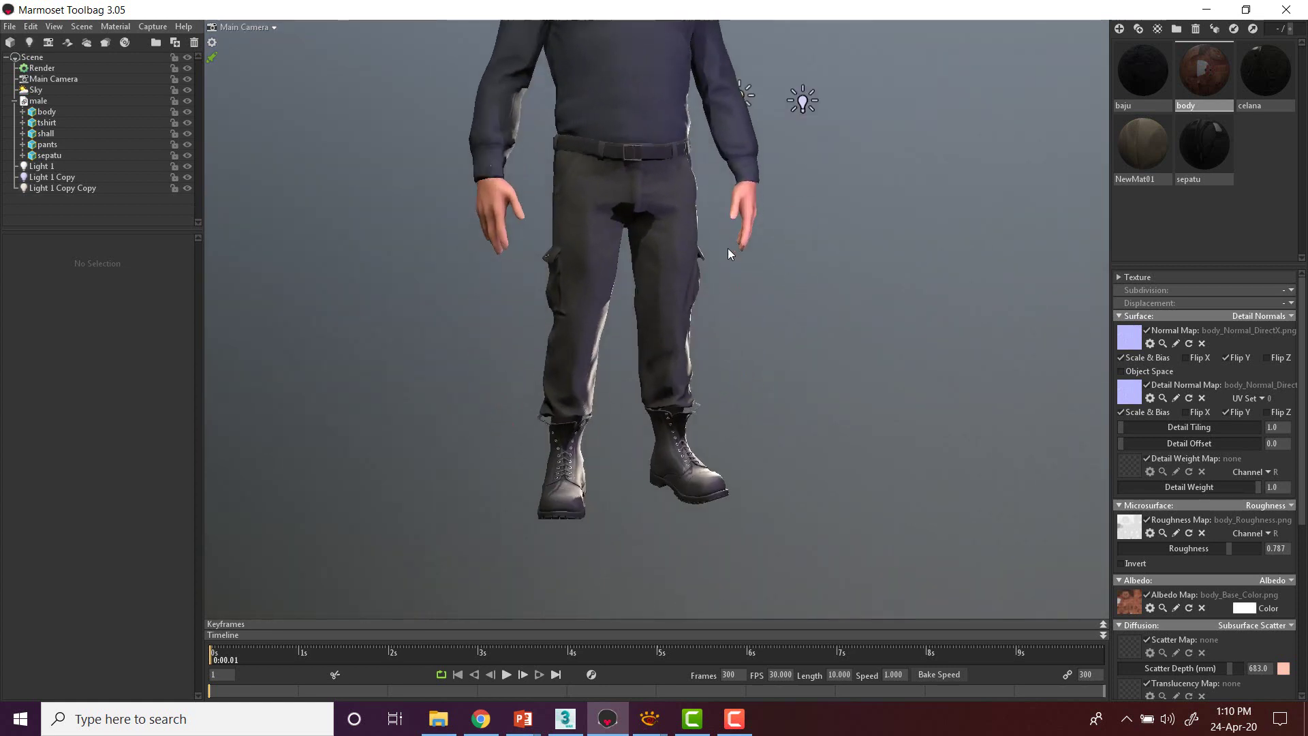
scroll(707, 452, "up", 5)
middle_click_drag(707, 452, 736, 276)
left_click_drag(740, 280, 792, 300)
scroll(587, 351, "up", 4)
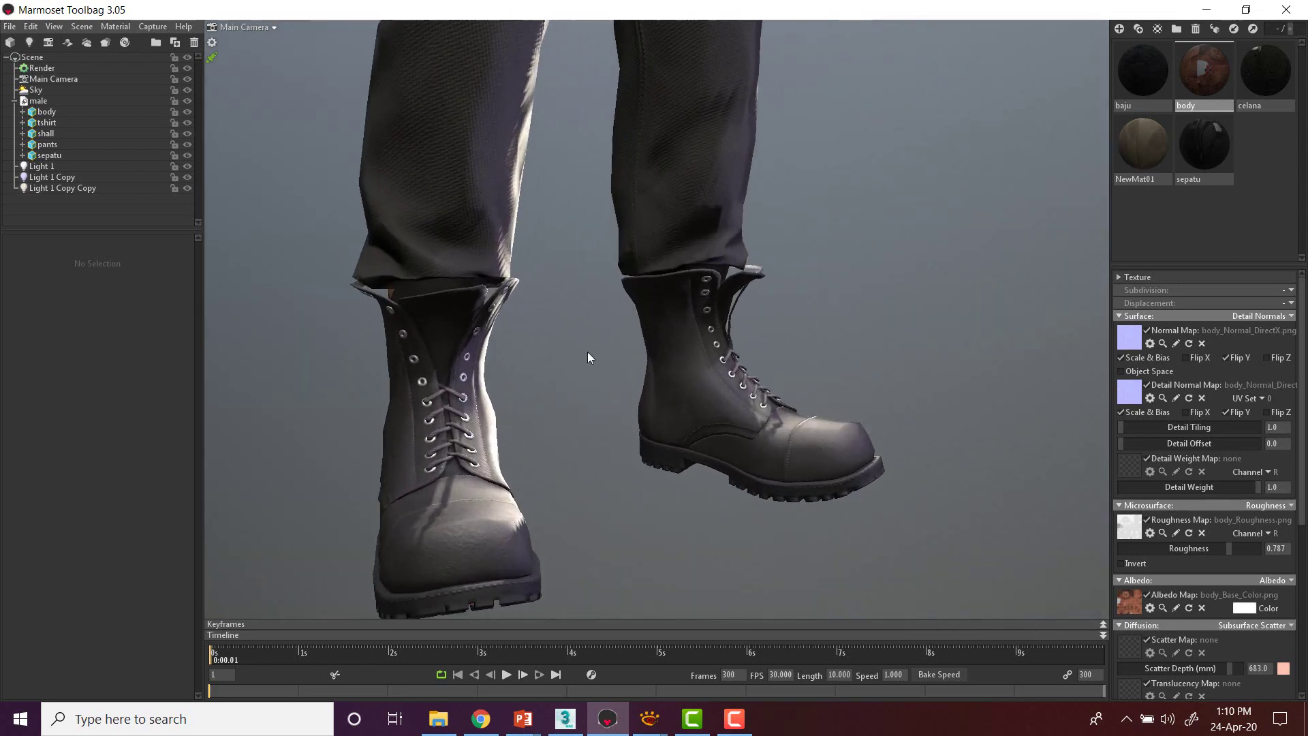
scroll(587, 352, "down", 3)
left_click_drag(476, 346, 706, 311)
scroll(644, 379, "up", 3)
scroll(643, 354, "up", 2)
Step: Turn off Cull Back Faces for the boots mesh (sepatu) and check the boot opening
left_click(676, 351)
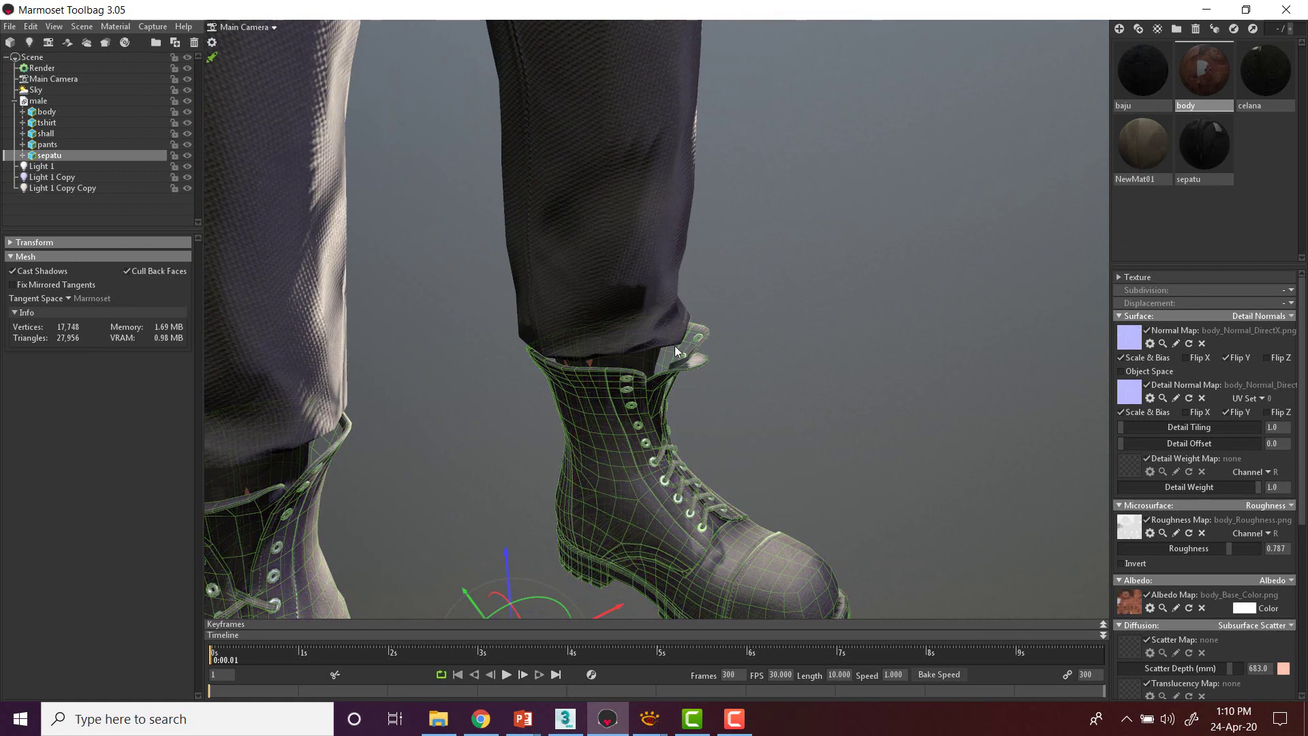
left_click_drag(837, 312, 838, 297)
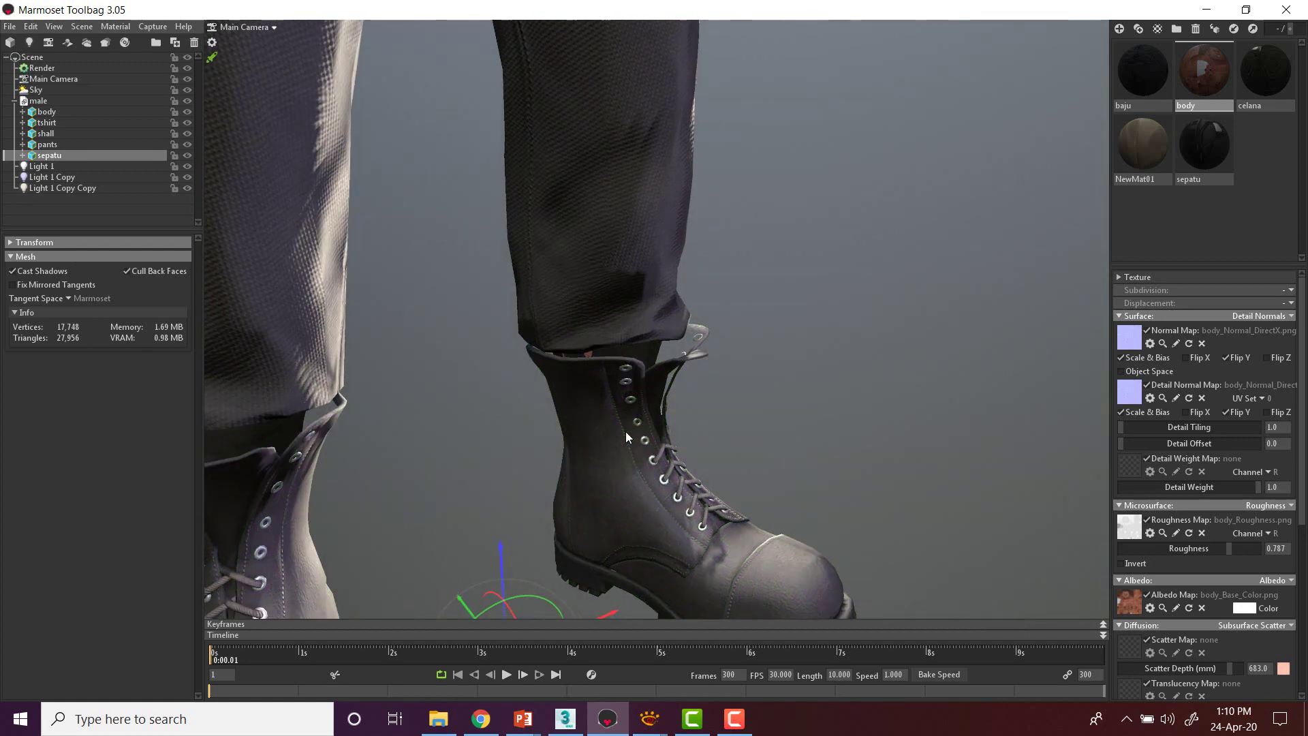
left_click(626, 431)
left_click(868, 391)
left_click(623, 440)
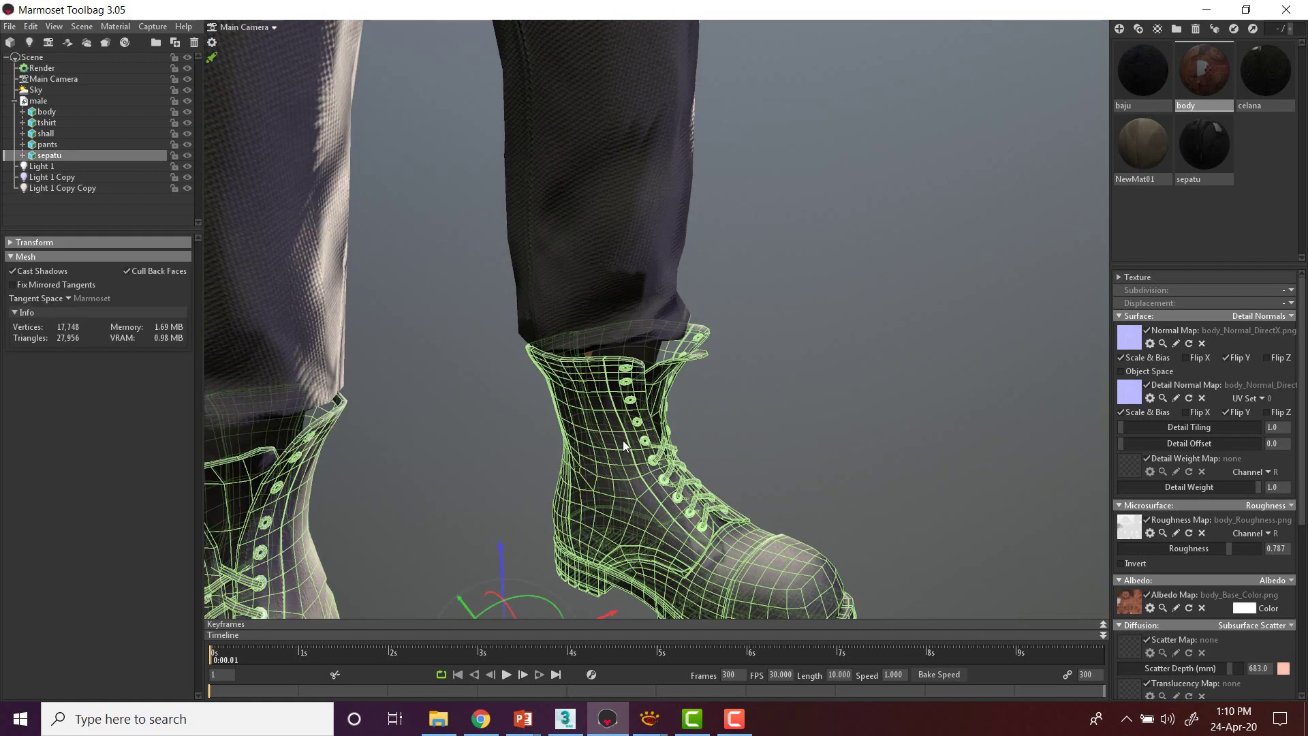
left_click(126, 271)
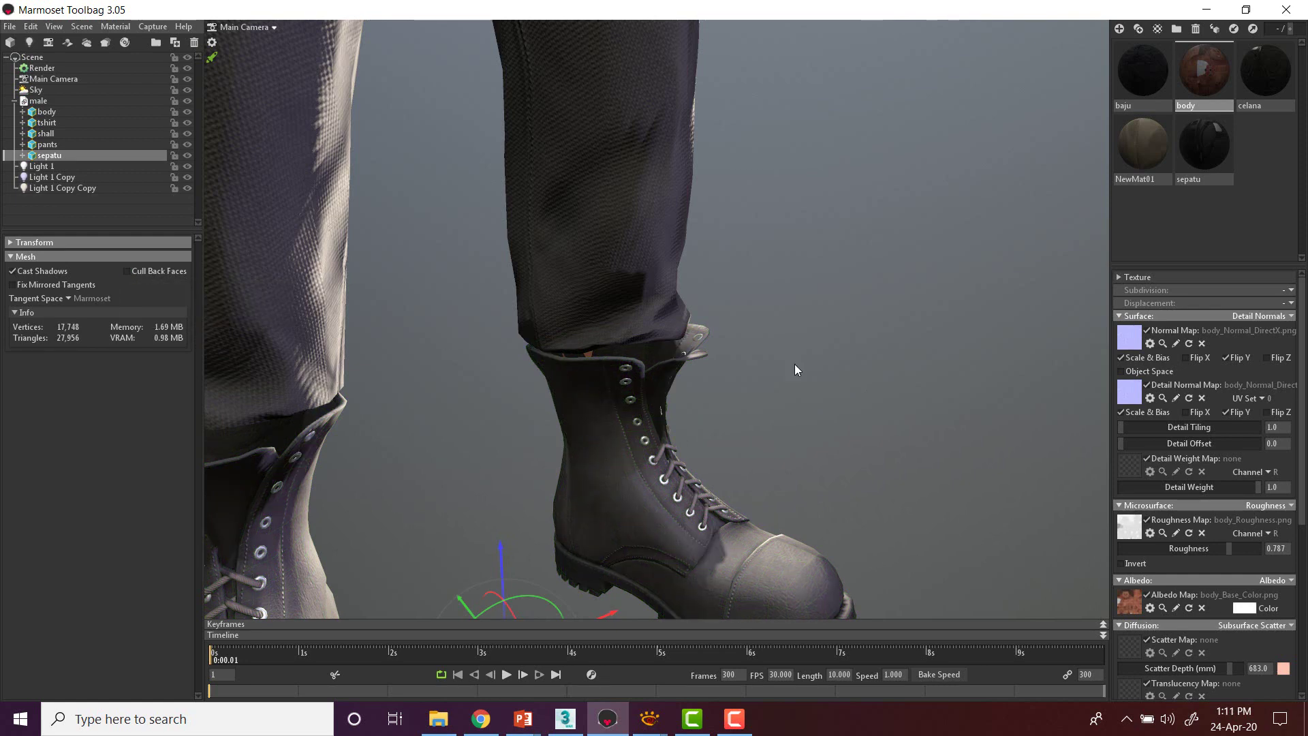
left_click_drag(803, 357, 689, 354)
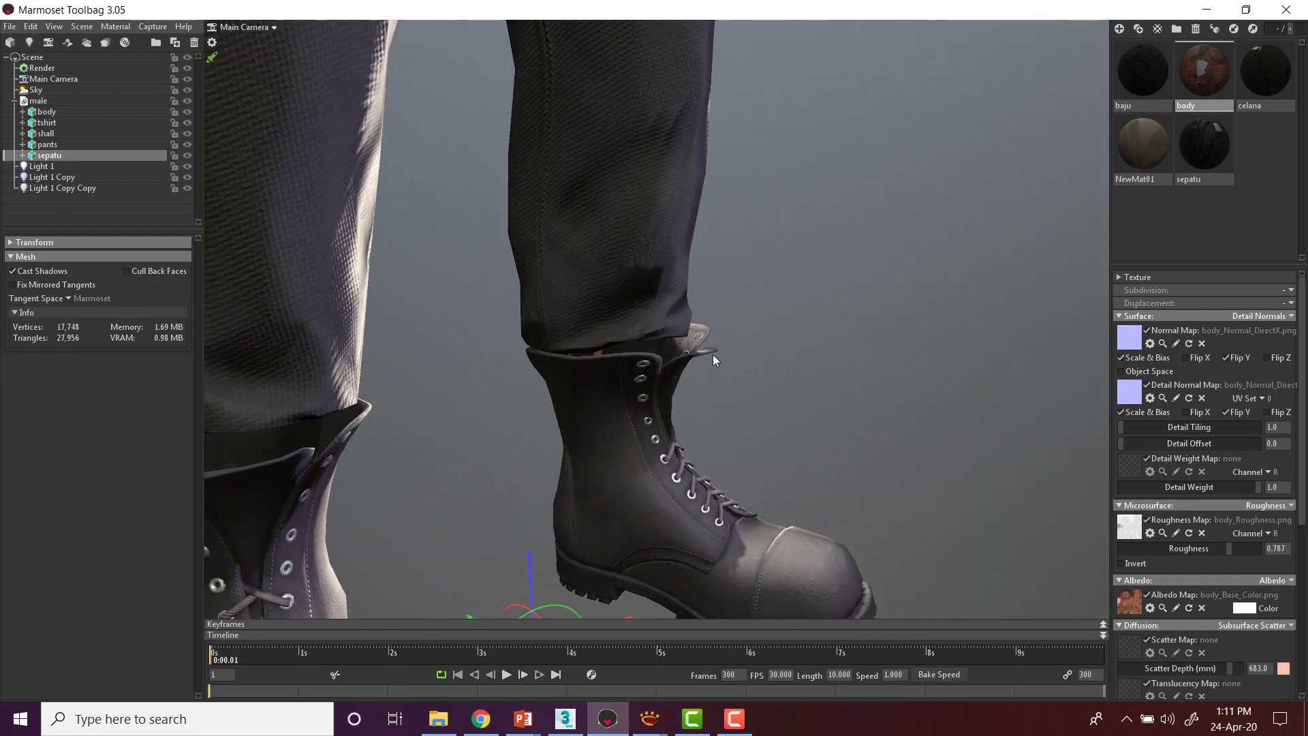
Step: Turn off Cull Back Faces for the scarf mesh (shall) and check its inner folds
scroll(724, 400, "down", 5)
left_click_drag(761, 389, 644, 301)
middle_click_drag(645, 301, 554, 260)
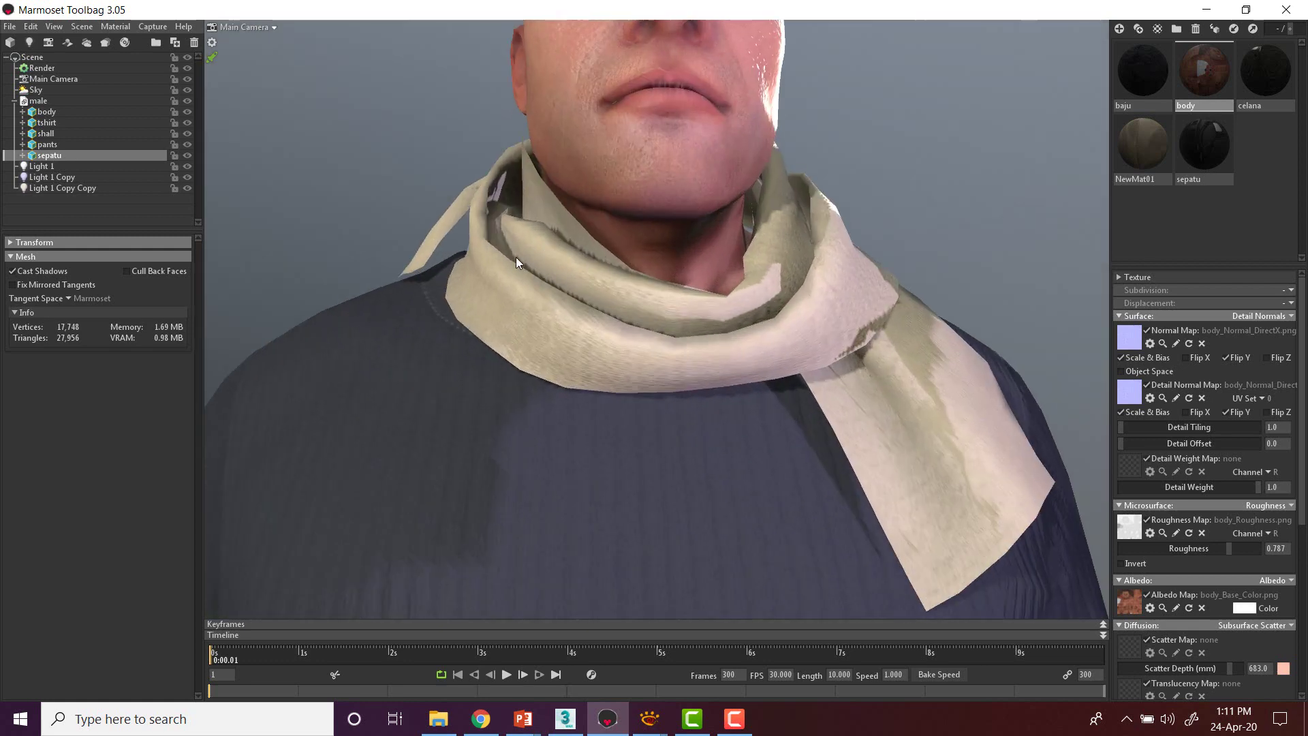
left_click(516, 259)
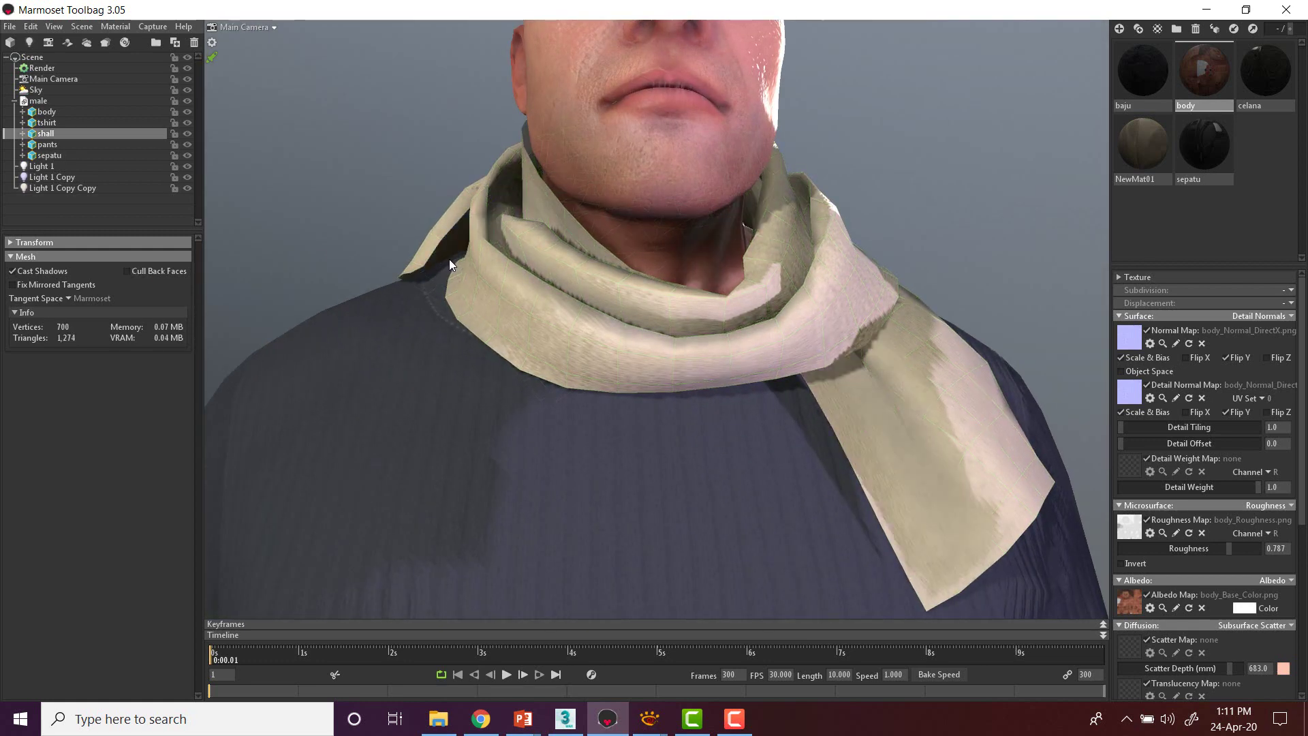
scroll(453, 260, "down", 8)
scroll(659, 323, "up", 3)
scroll(769, 301, "up", 5)
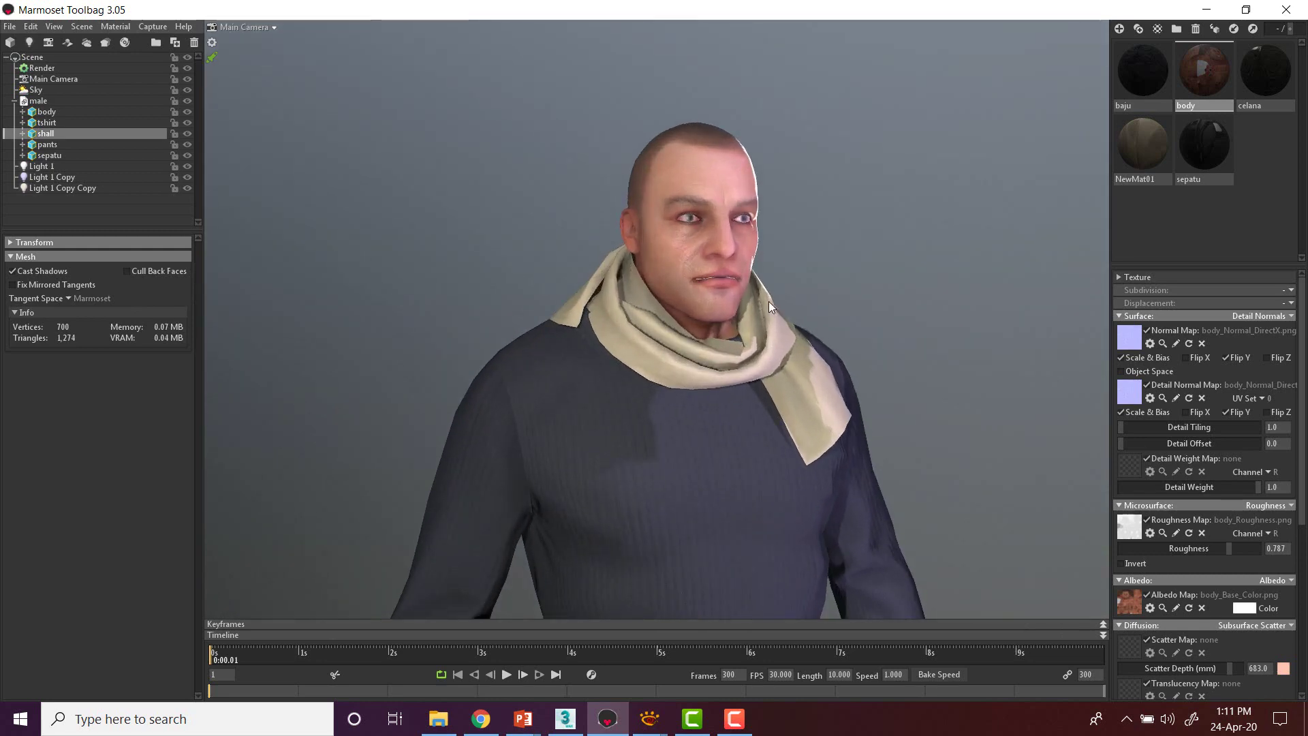
scroll(764, 268, "down", 5)
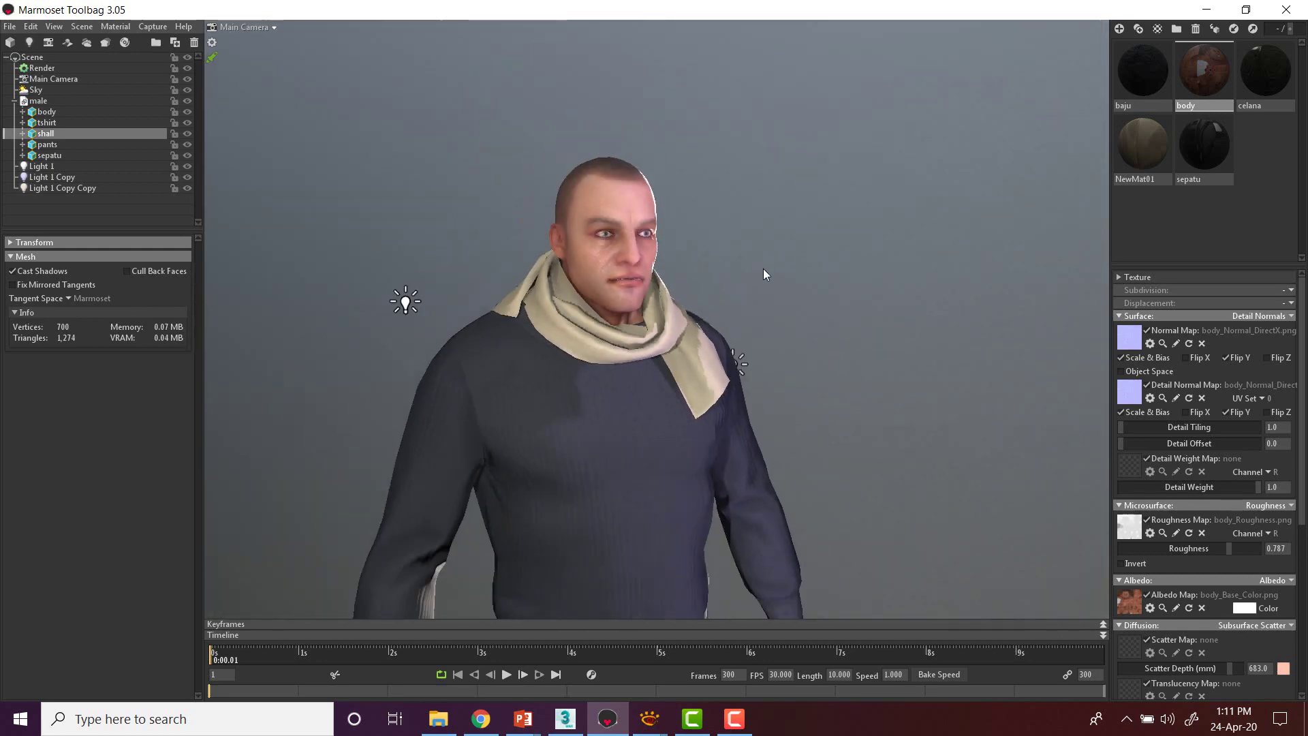
Step: Move the white omni light Light 1 farther away from the character's head, on his right side
left_click_drag(783, 319, 770, 262)
left_click(449, 140)
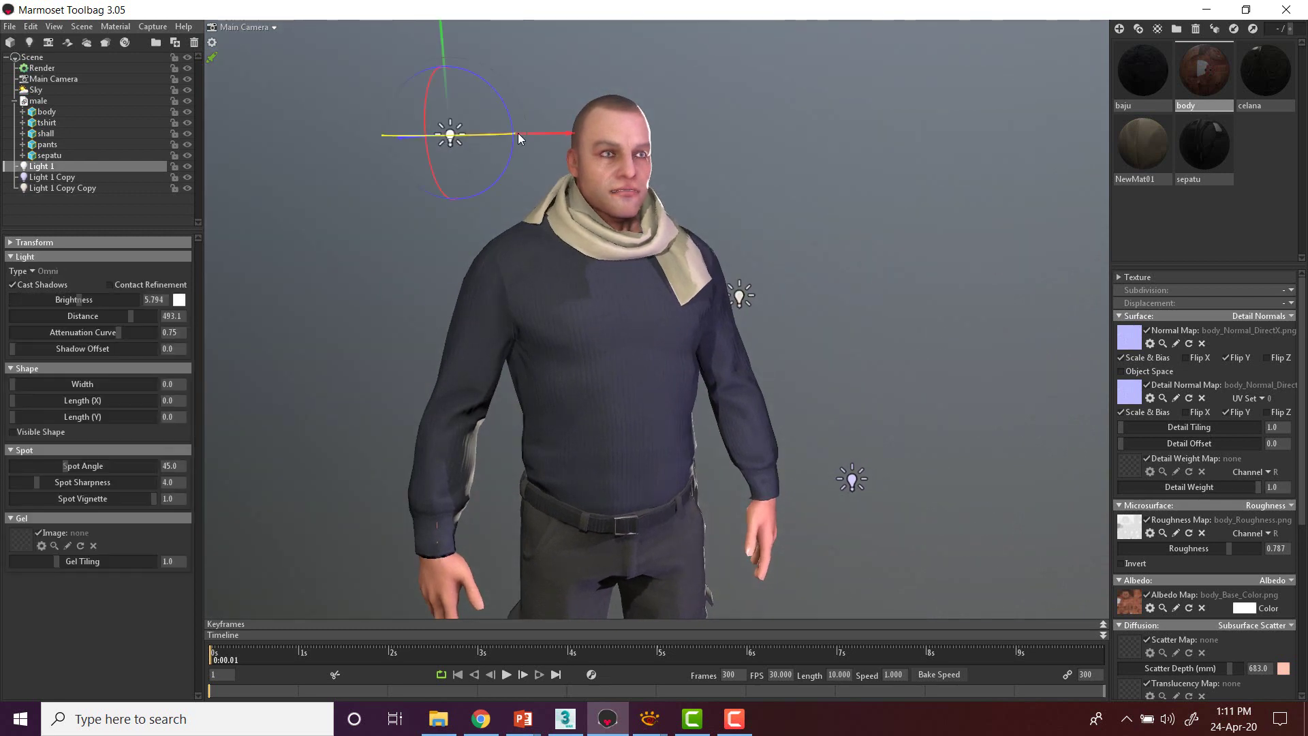
left_click_drag(553, 132, 537, 161)
left_click_drag(510, 85, 453, 96)
left_click_drag(671, 165, 300, 176)
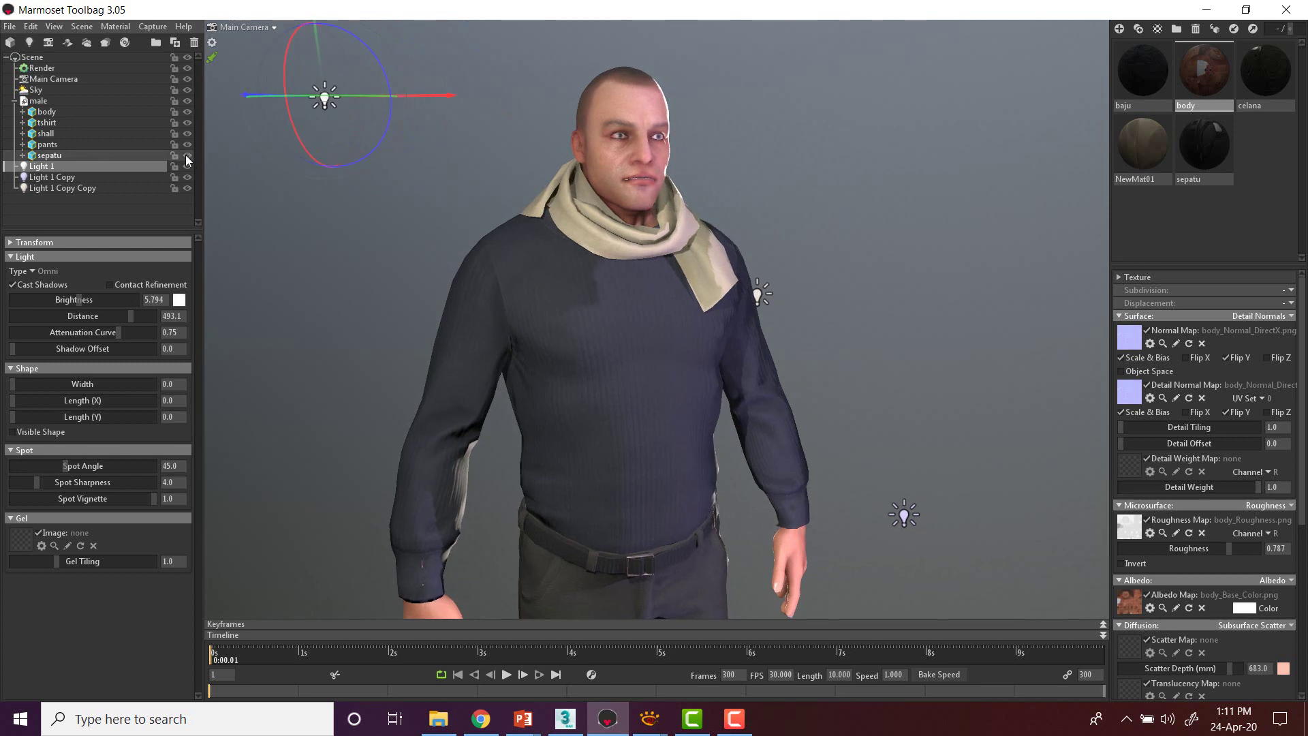
Step: Narrow the main camera's field of view to 14.04 degrees and frame the character's full body
left_click(67, 78)
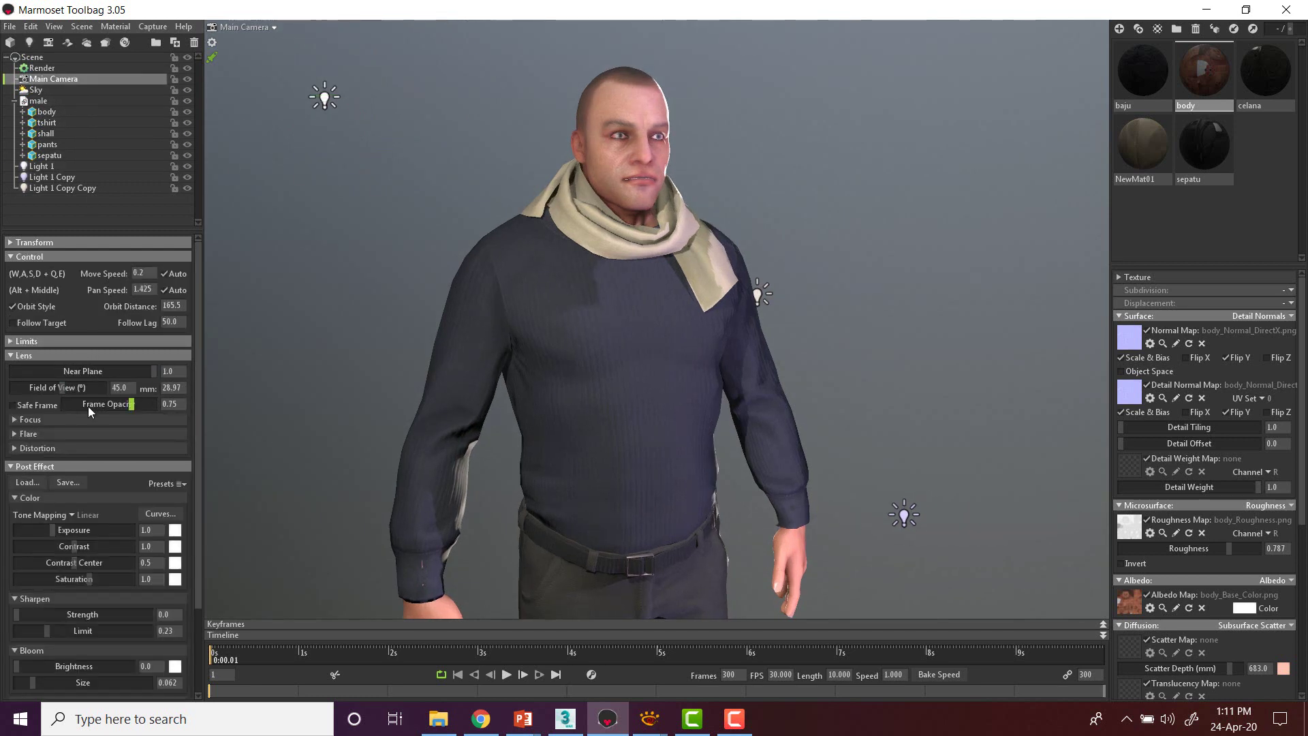
left_click_drag(58, 386, 45, 387)
scroll(674, 319, "down", 6)
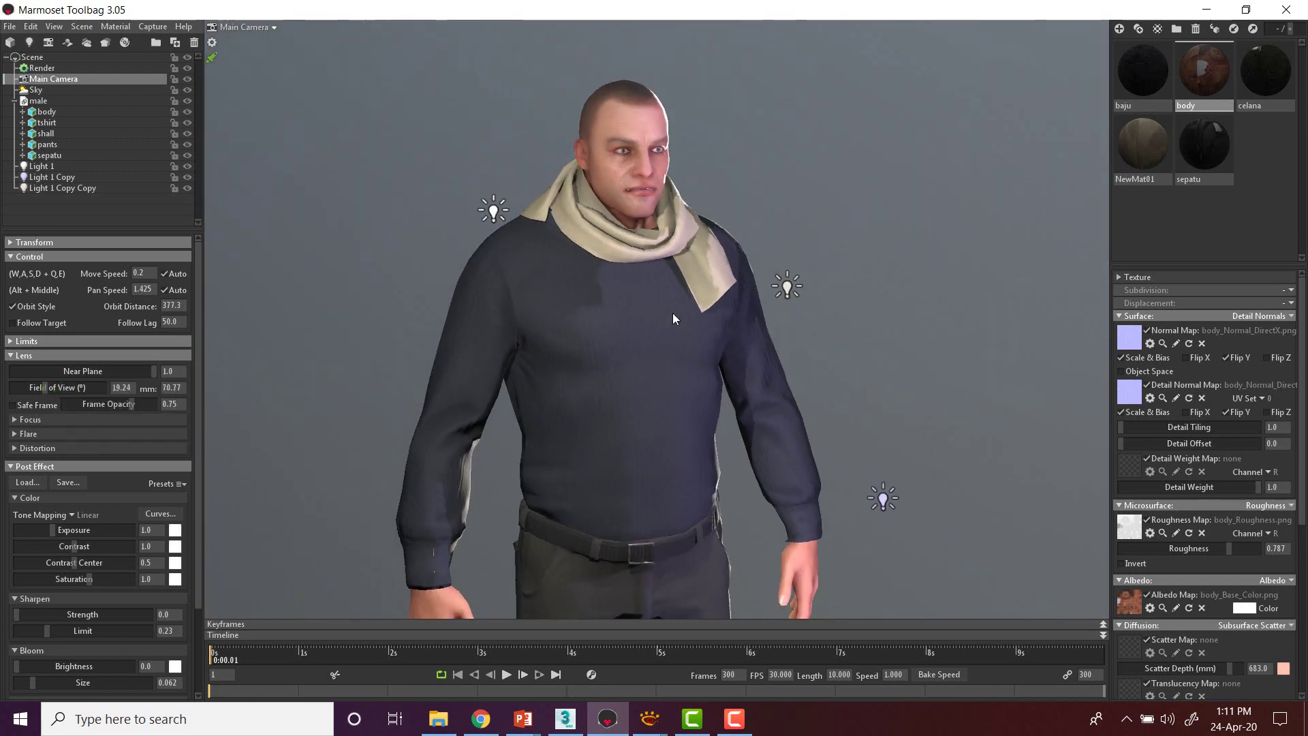
left_click_drag(62, 387, 49, 387)
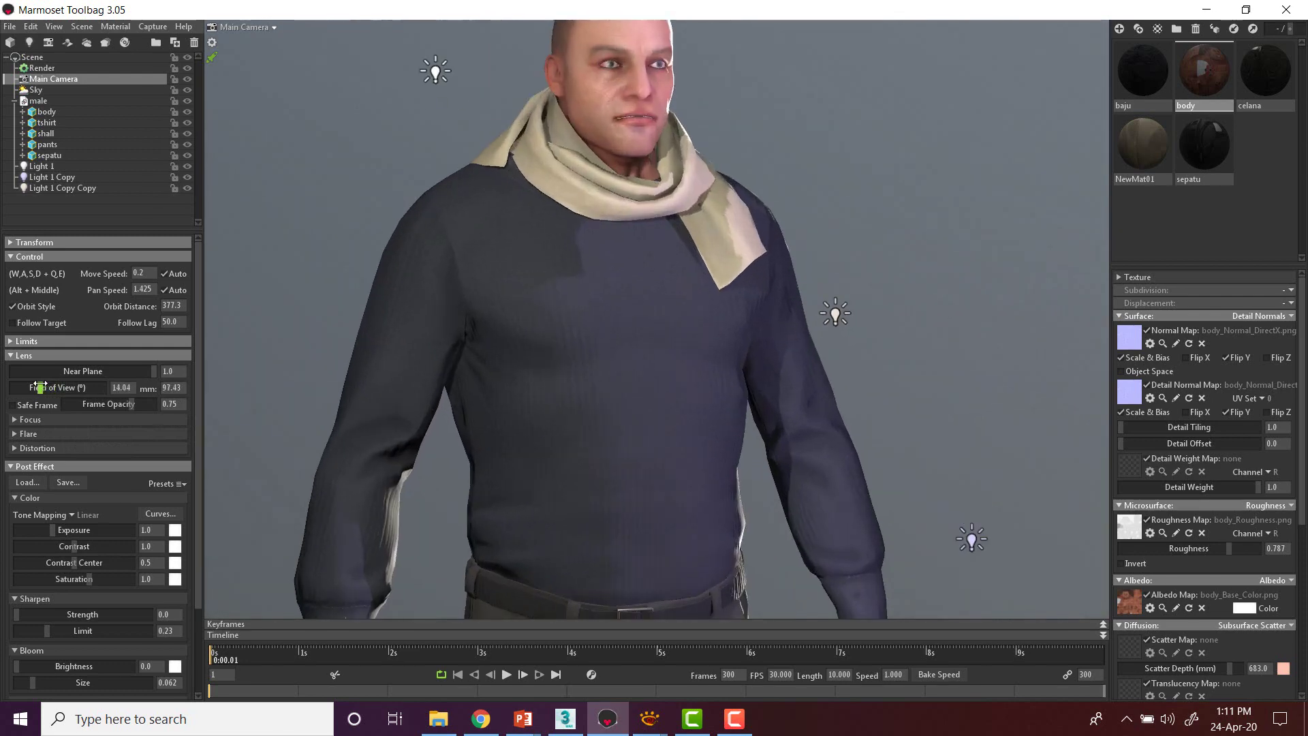
scroll(749, 246, "down", 3)
scroll(749, 244, "down", 3)
left_click_drag(738, 243, 702, 152)
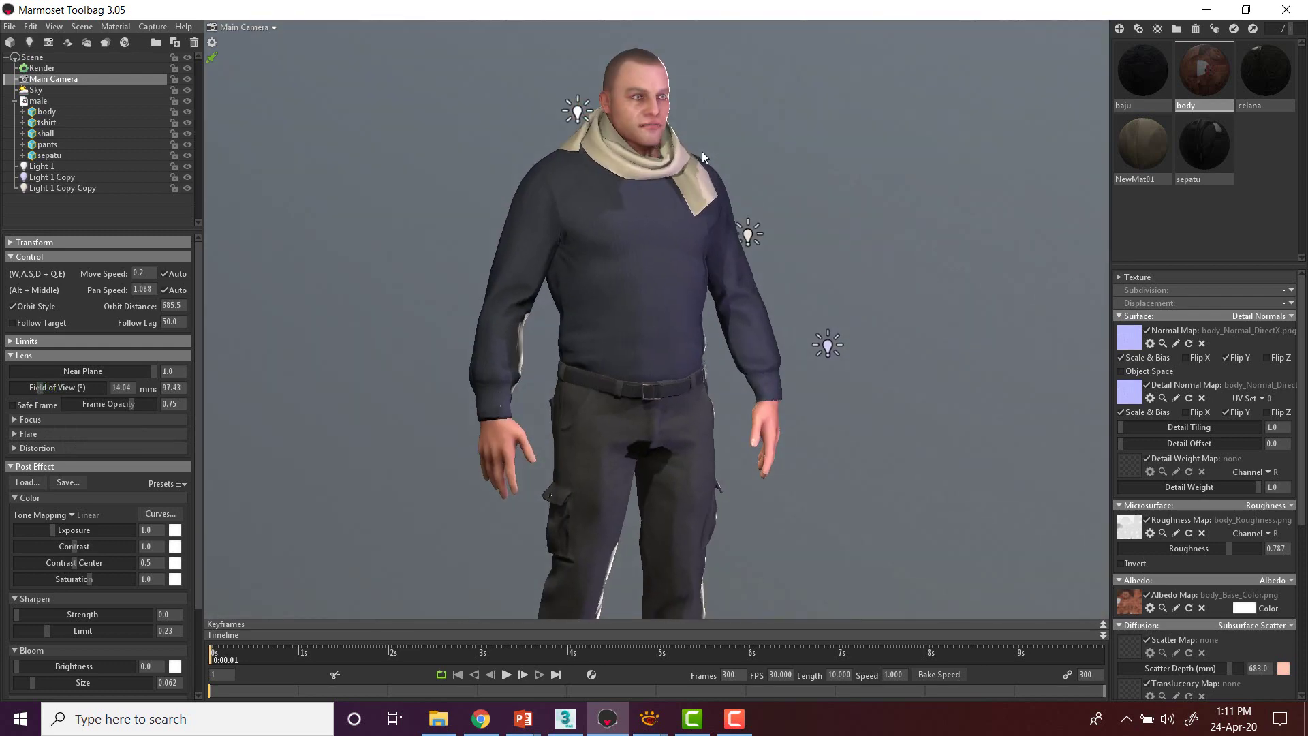
scroll(709, 210, "down", 3)
left_click_drag(708, 210, 664, 134)
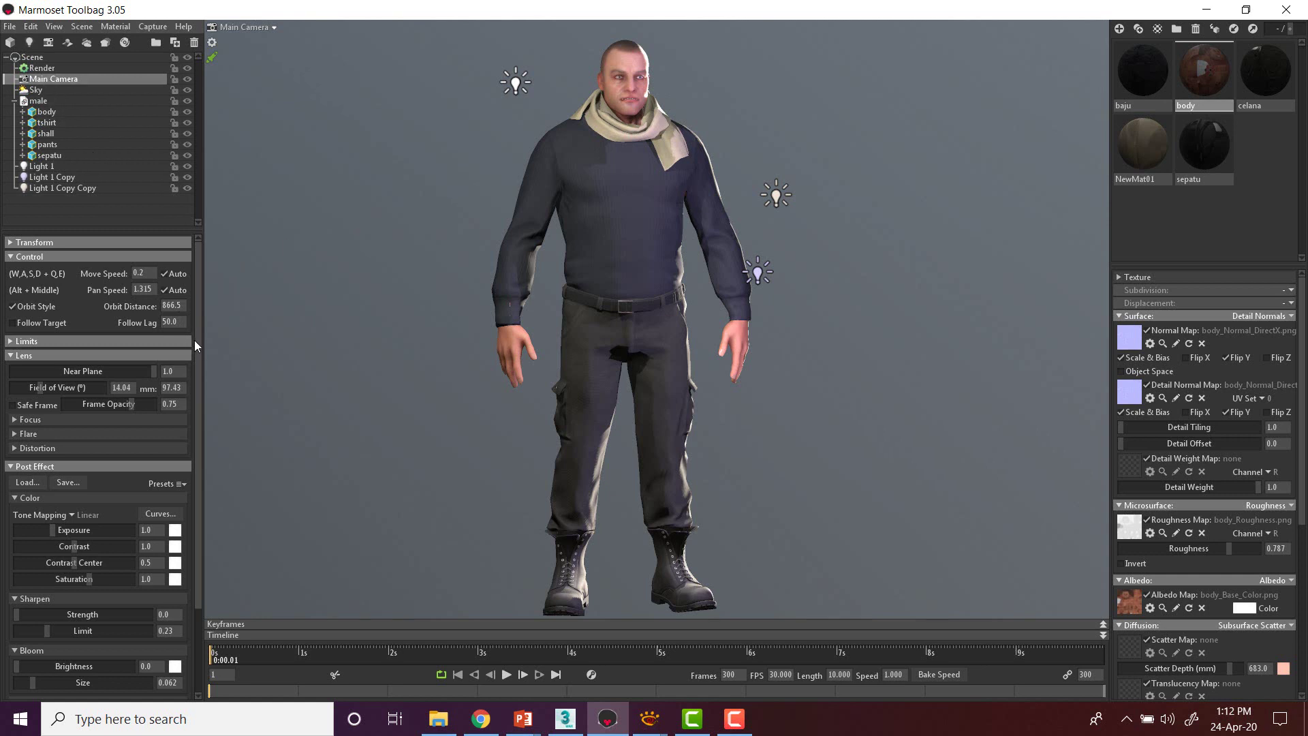
Step: Enable the main camera's safe frame
left_click(12, 405)
left_click(12, 405)
left_click(12, 405)
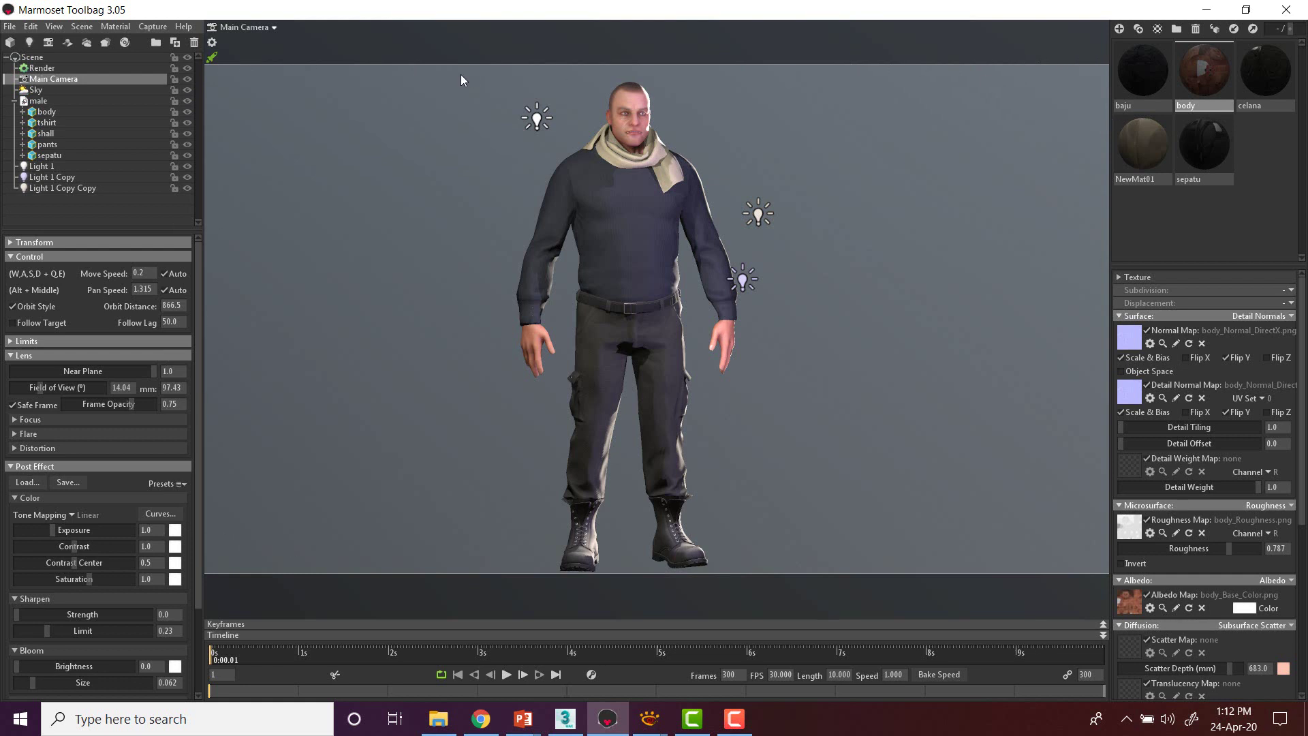
Step: Set the image capture size to 800 by 1000 and turn the character to a slight three-quarter view in the frame
left_click(153, 27)
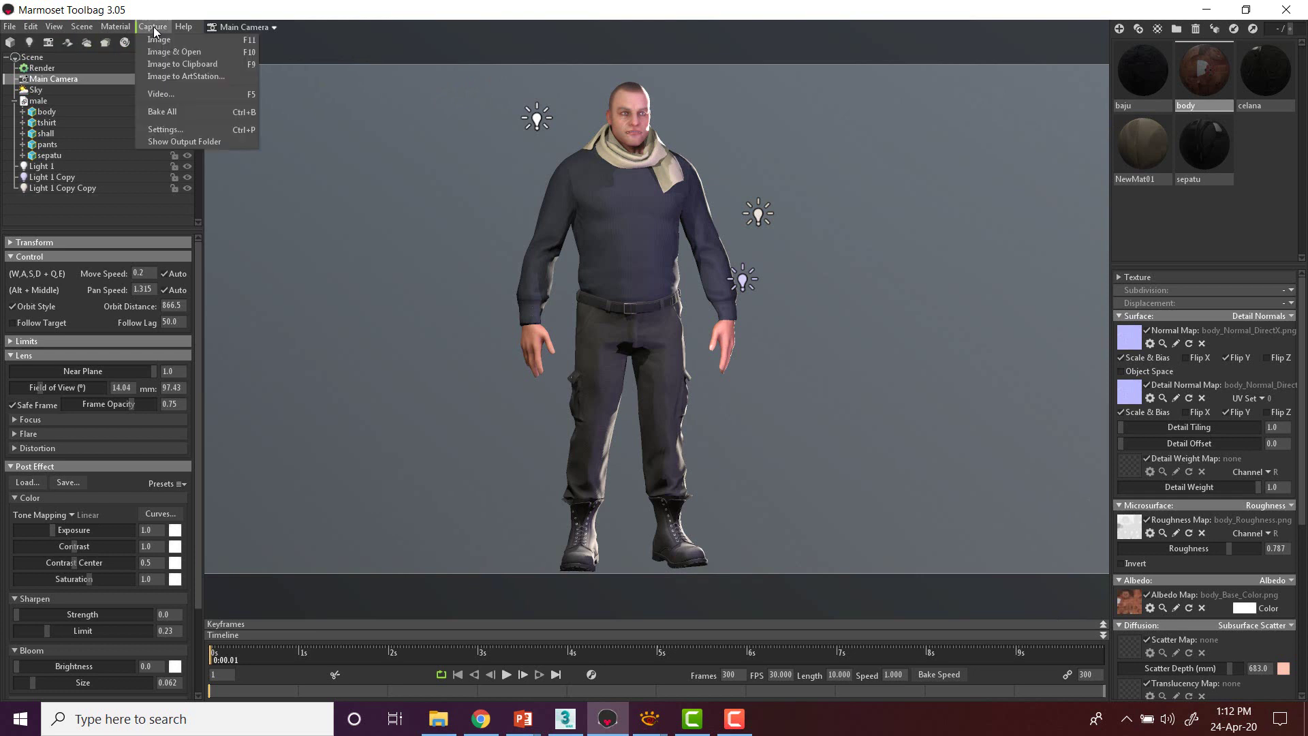
left_click(165, 129)
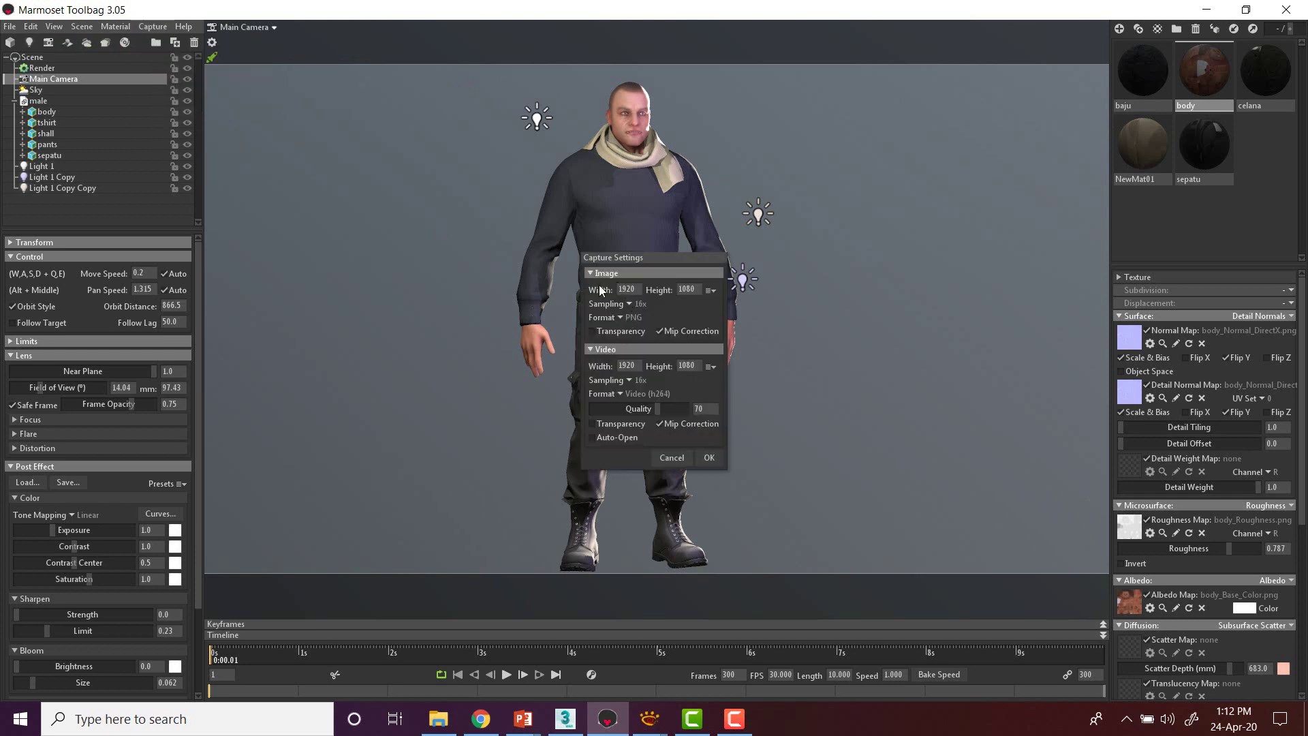
double_click(622, 289)
key("Tab")
double_click(616, 289)
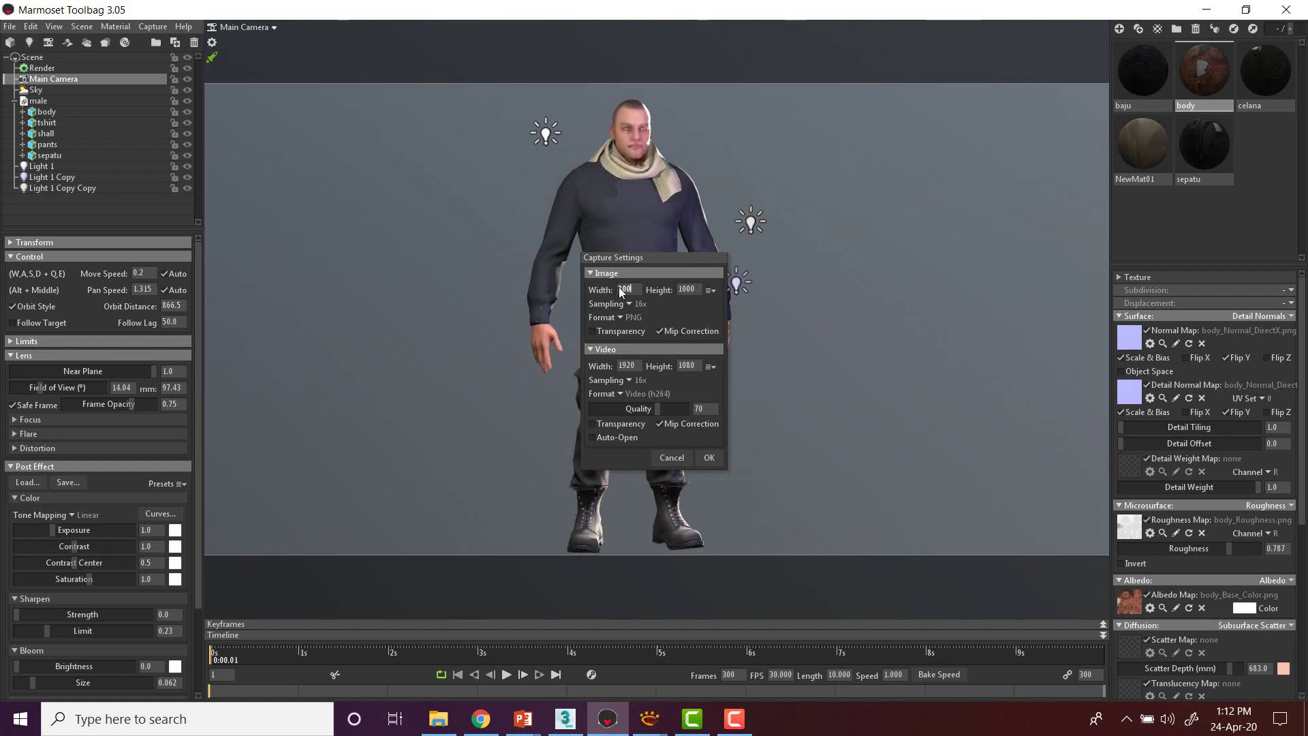
left_click(708, 457)
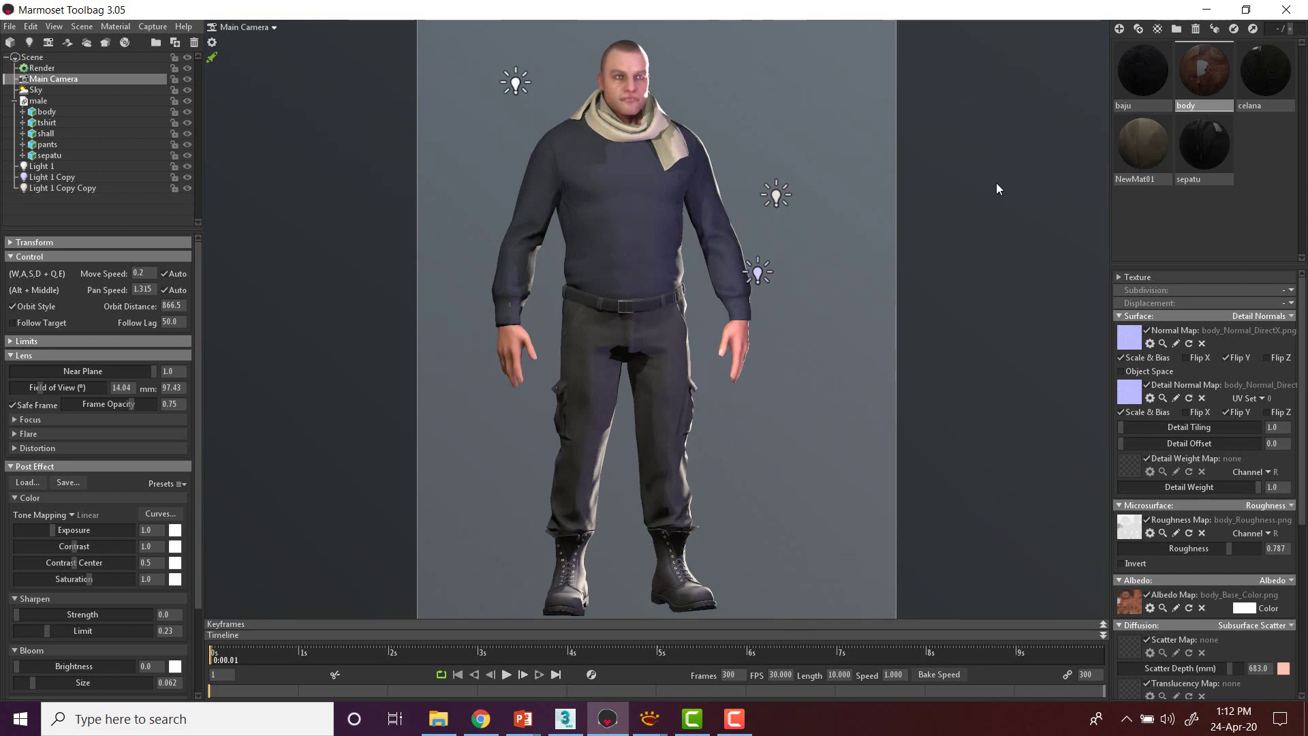
left_click_drag(996, 183, 816, 89)
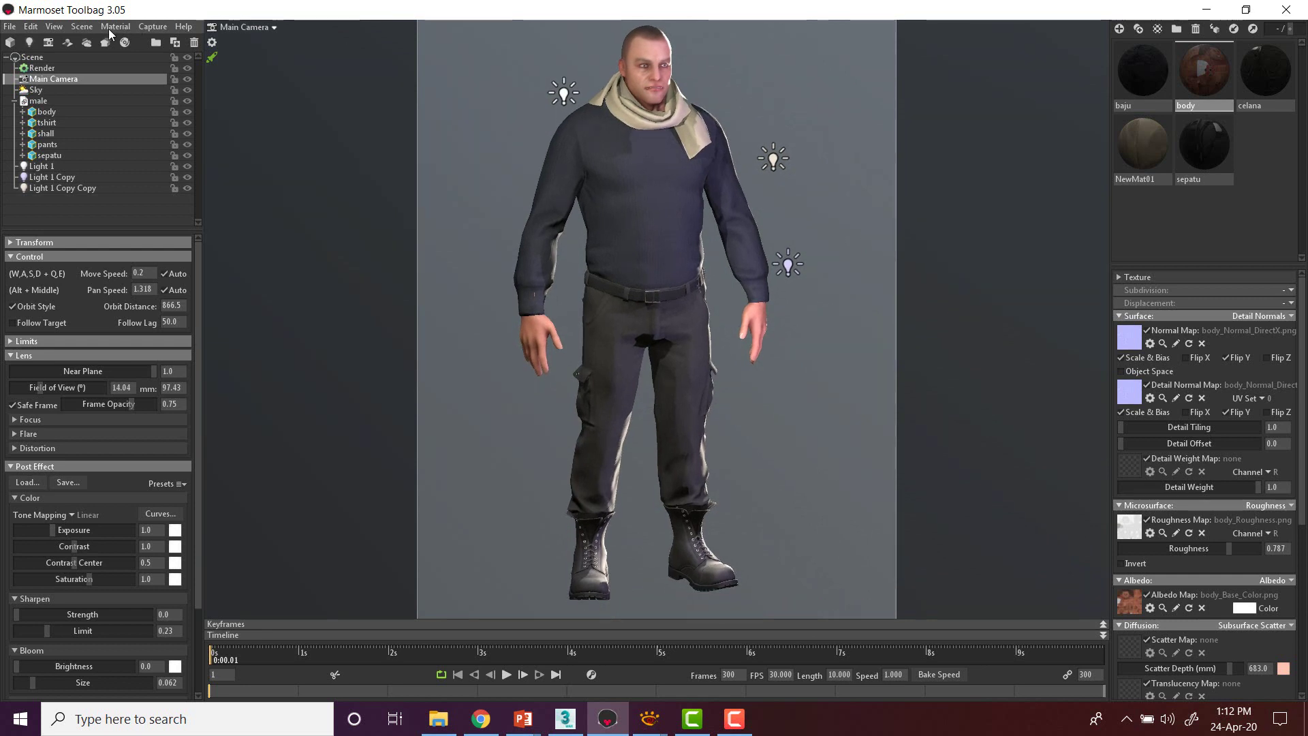
Step: Change the image output folder in the preferences to Documents
left_click(51, 26)
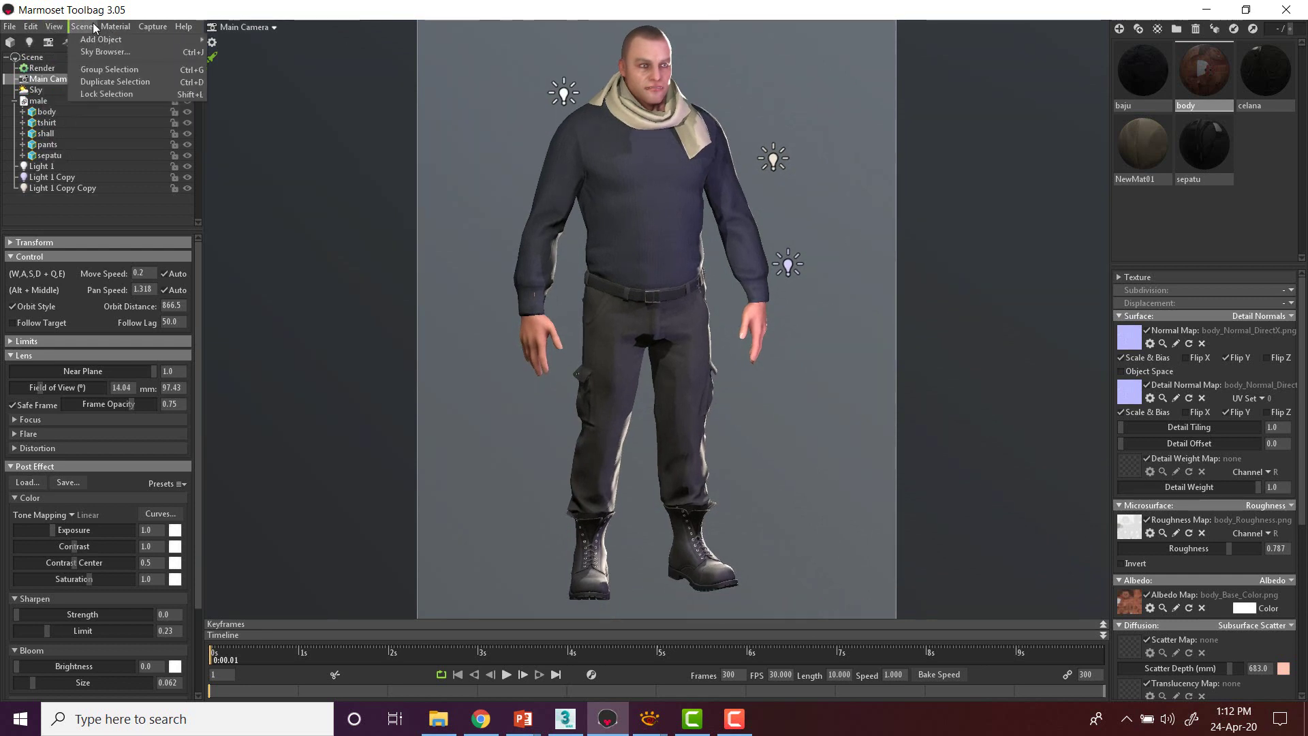
mouse_move(30, 27)
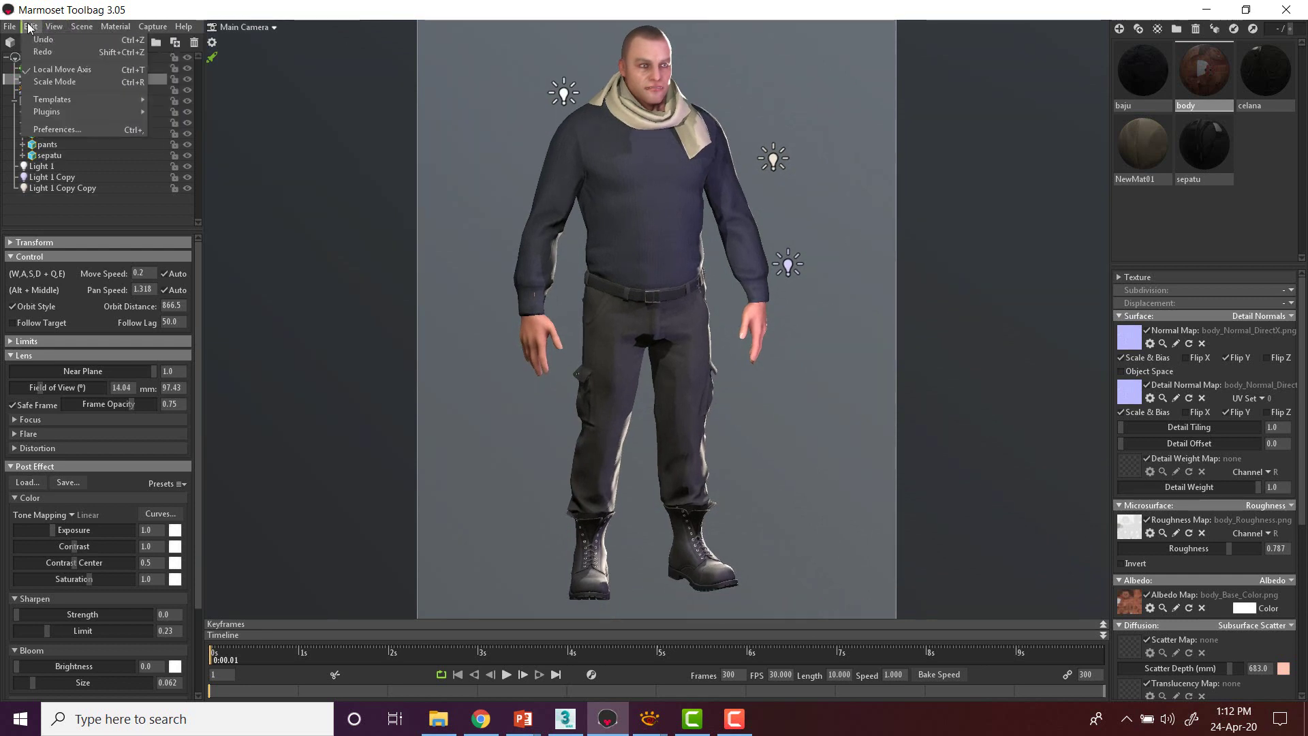
left_click(65, 130)
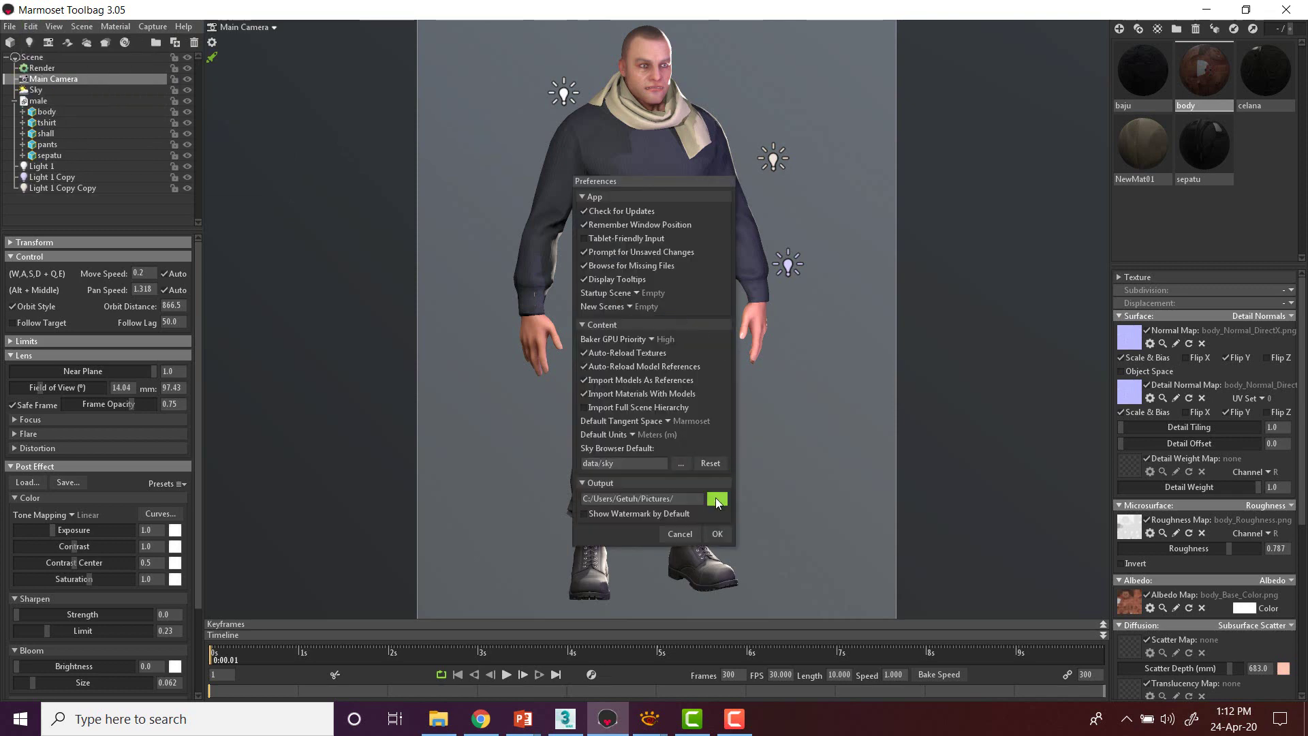
left_click(717, 500)
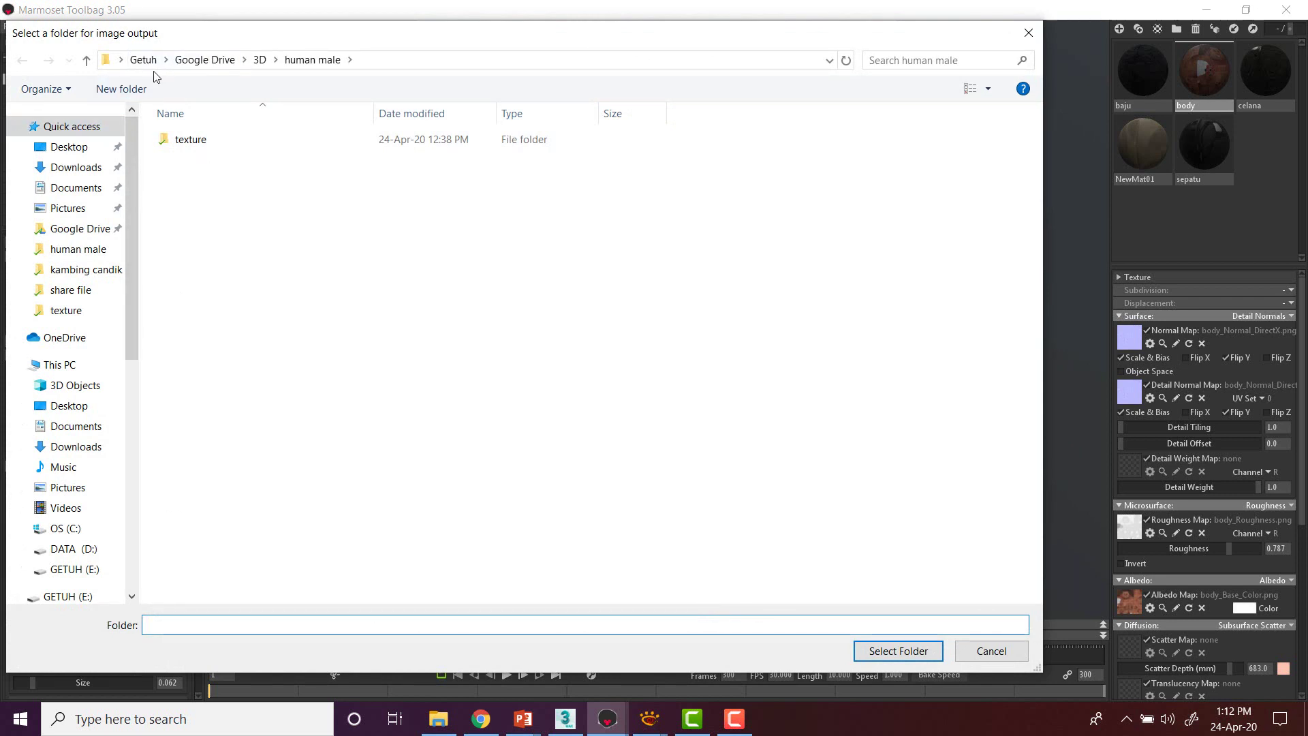
left_click(76, 188)
left_click(896, 650)
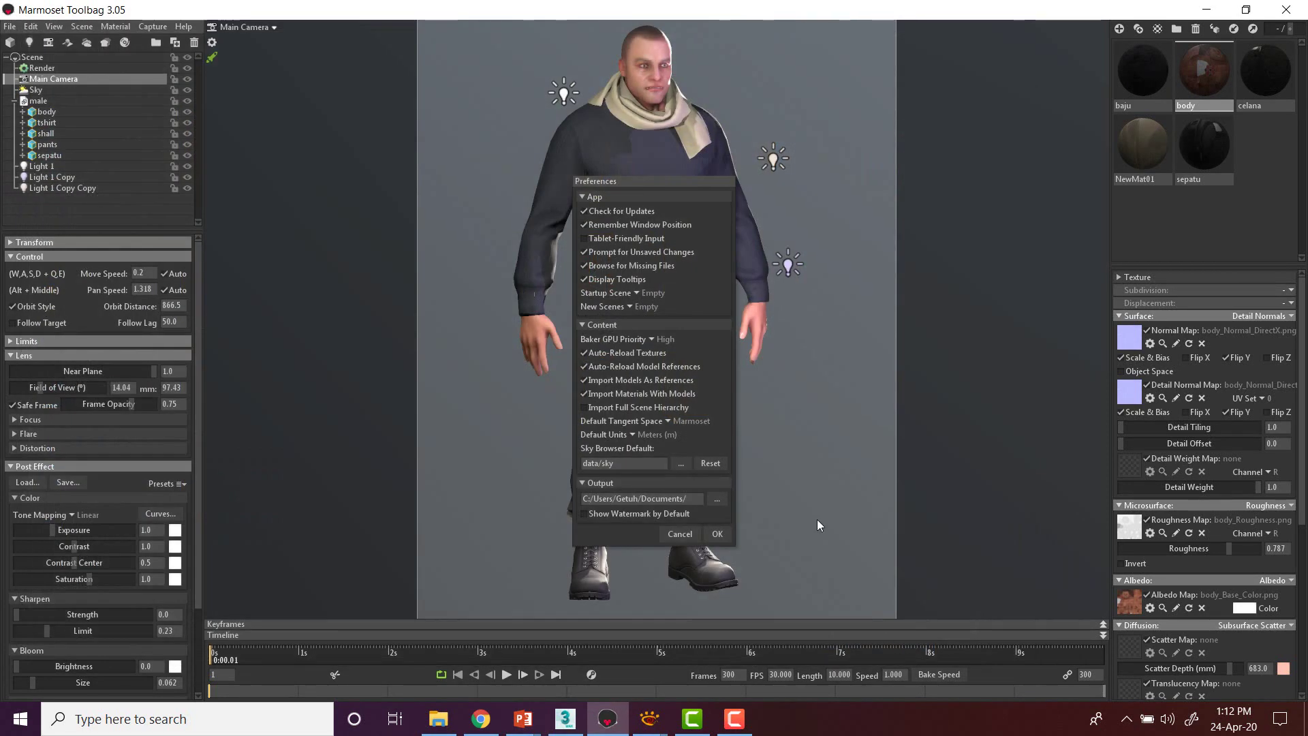
left_click(719, 533)
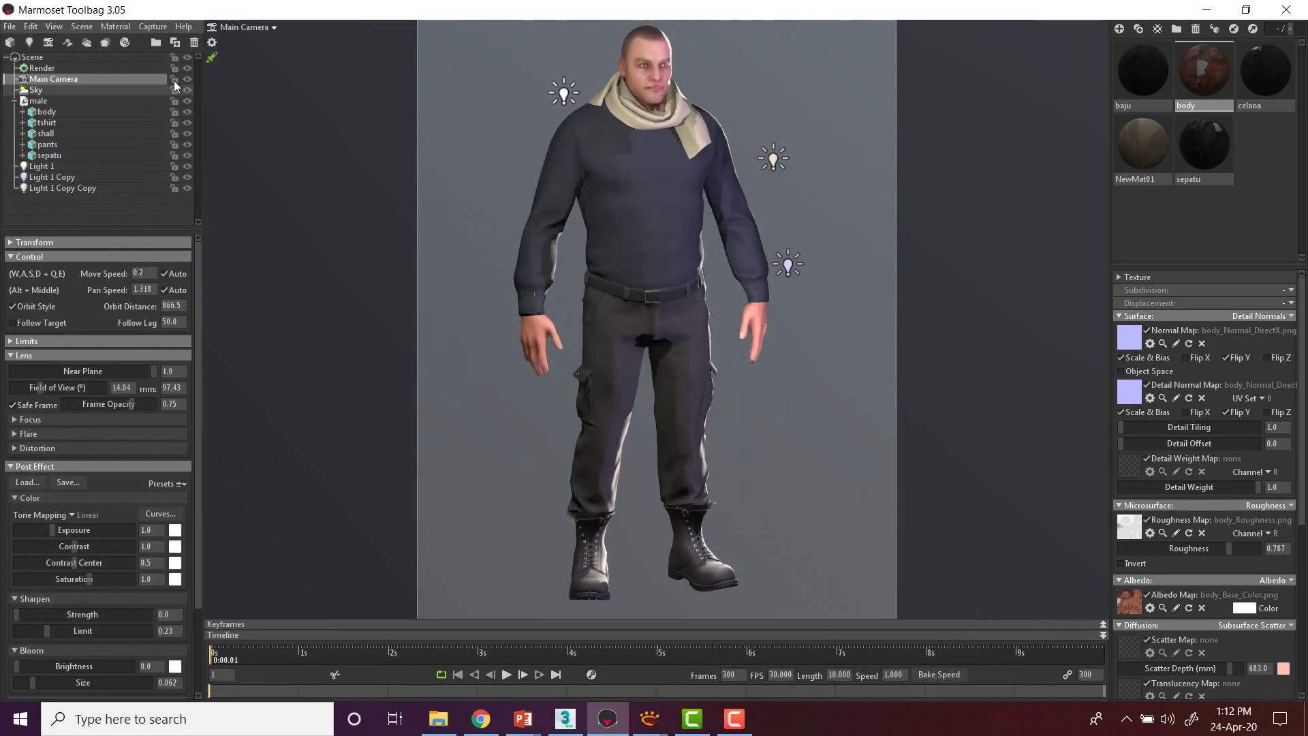
Step: Capture the framed character as an image and open it, inspect the upper body up close, and close the viewer
left_click(153, 26)
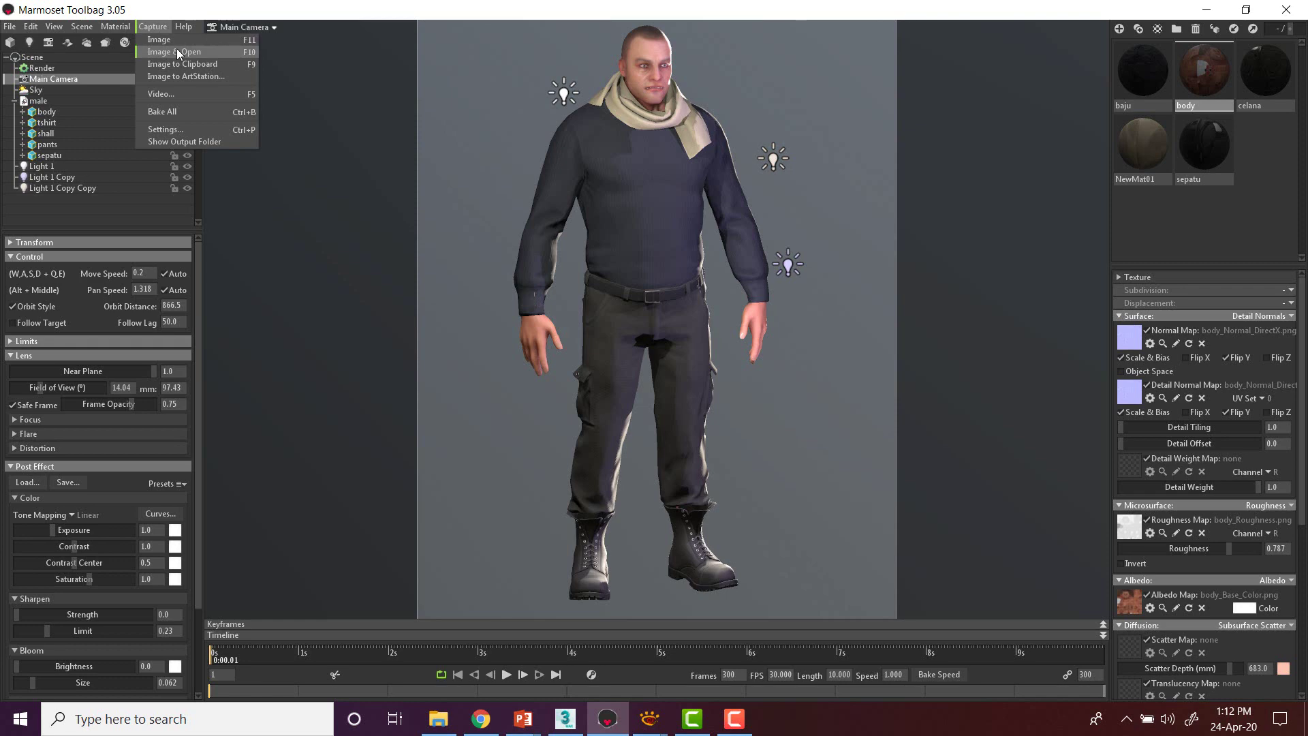
left_click(177, 51)
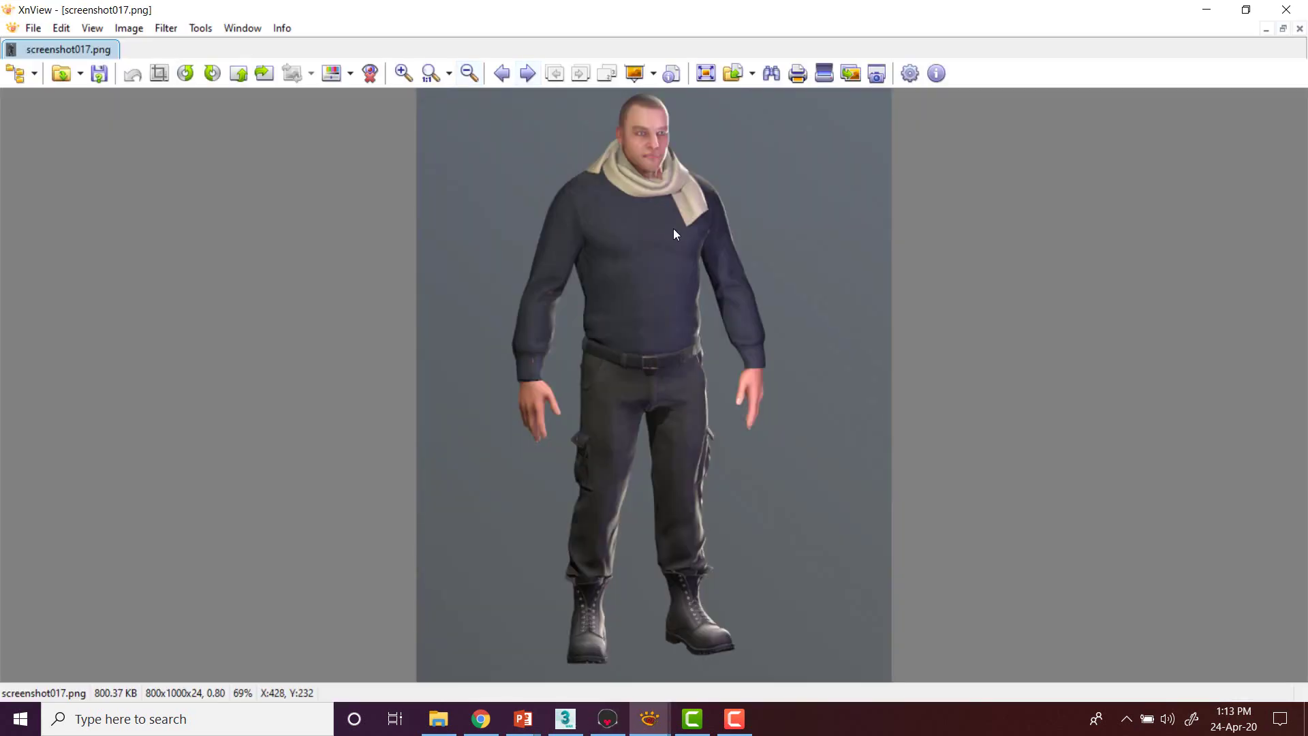
scroll(674, 232, "up", 3)
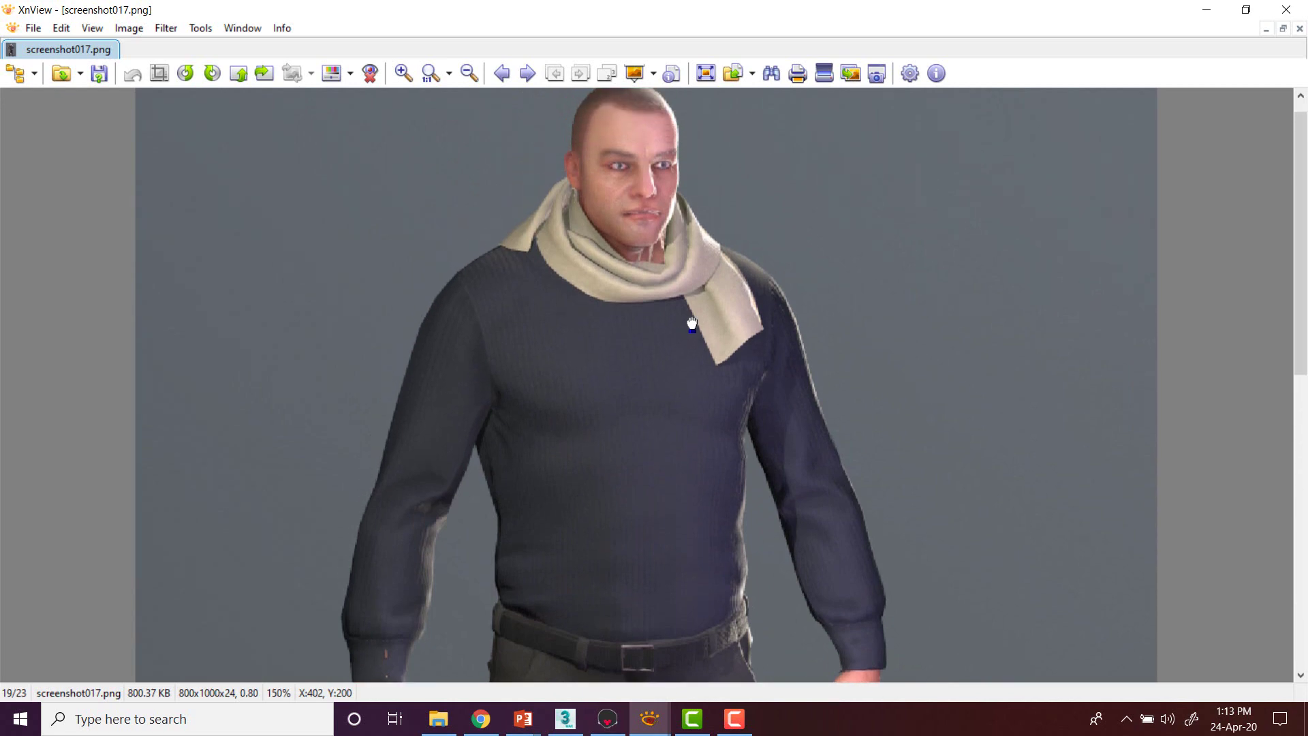
scroll(693, 324, "down", 1)
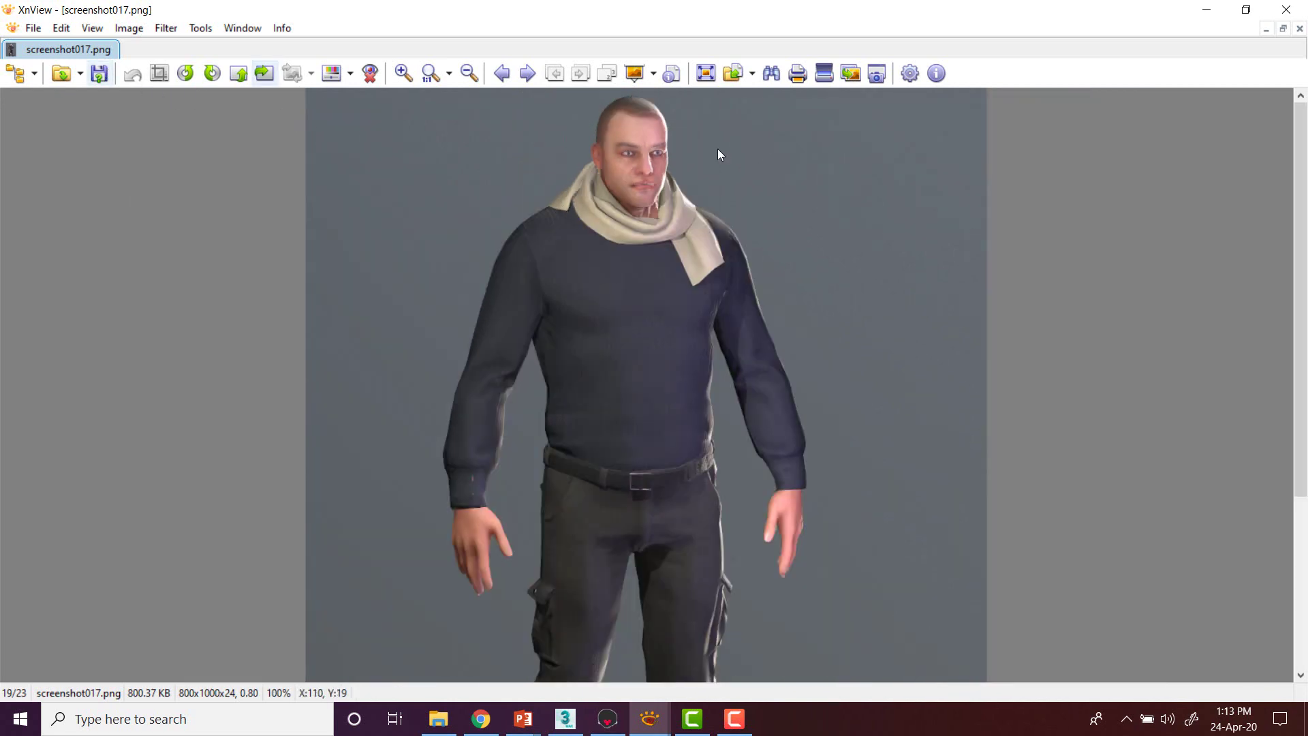
left_click(1286, 10)
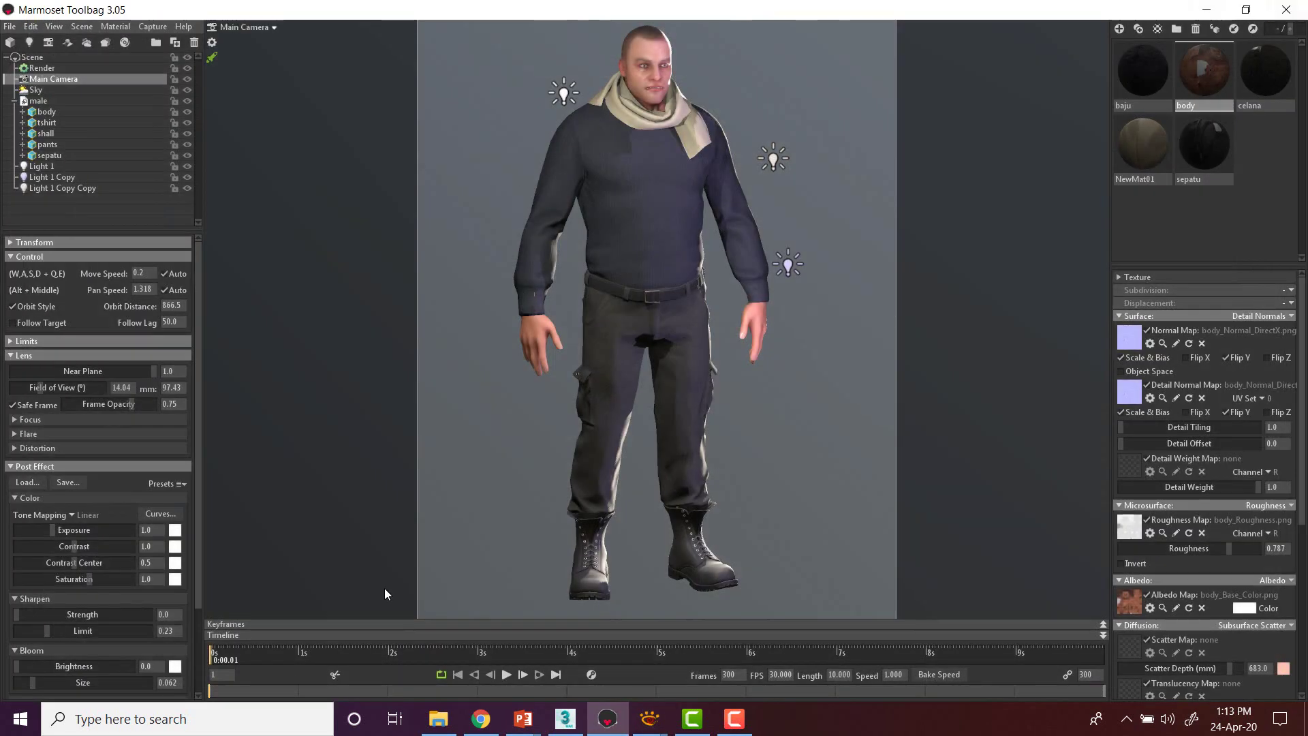
Step: Switch to File Explorer, find the newly captured screenshot in the Documents folder, and return to Marmoset Toolbag
left_click(438, 719)
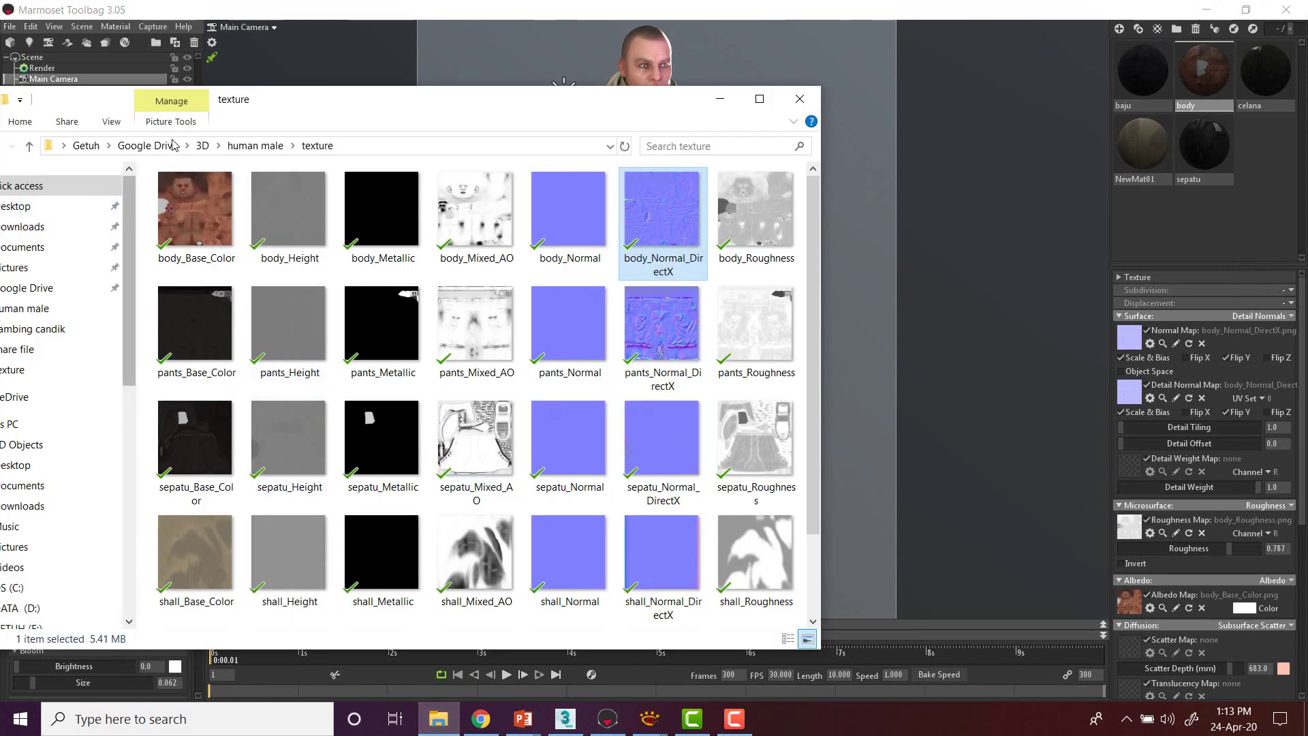
left_click_drag(405, 105, 565, 105)
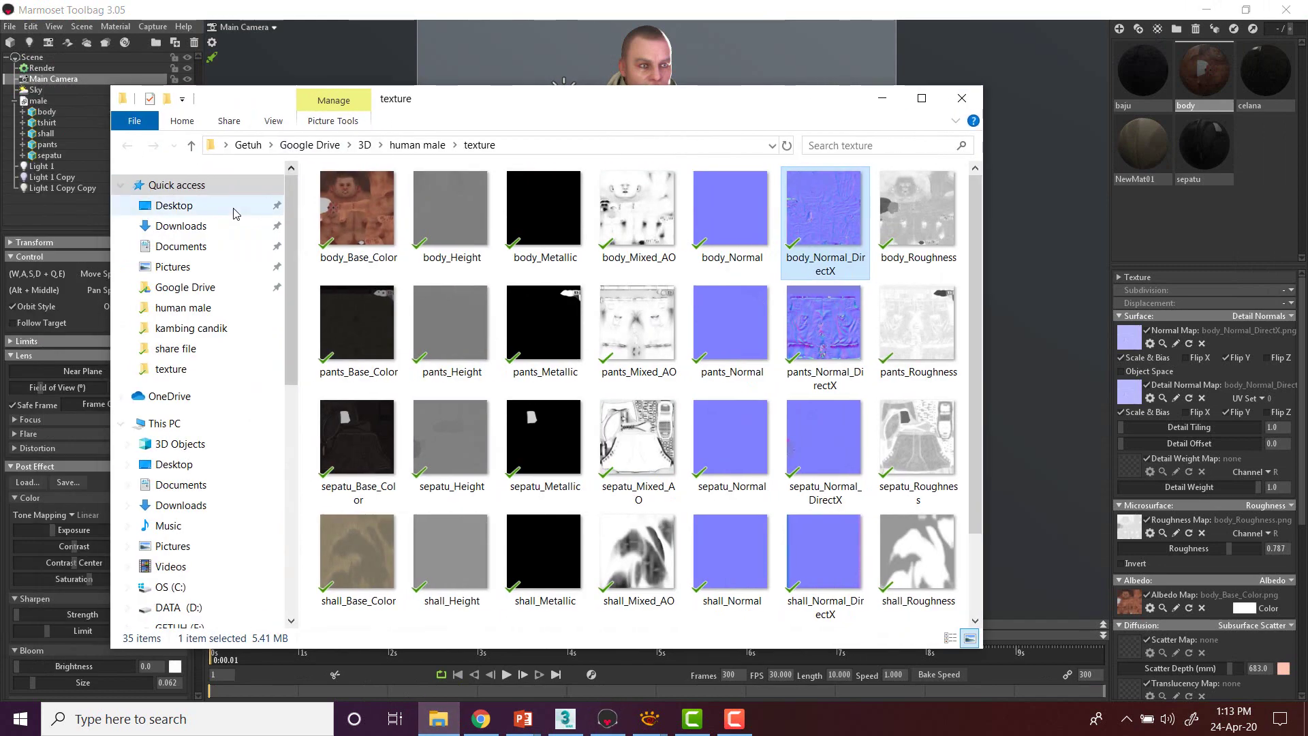
left_click(191, 252)
scroll(641, 409, "down", 5)
scroll(641, 409, "up", 5)
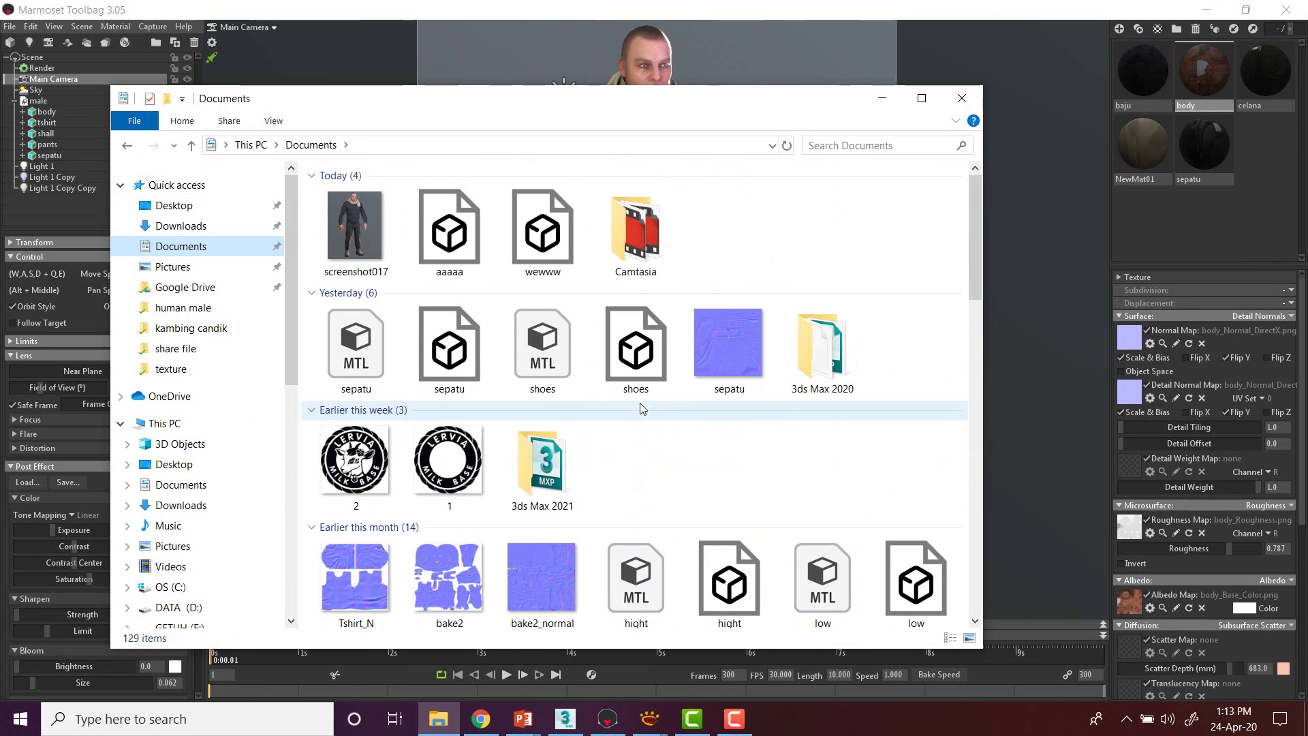
scroll(640, 409, "down", 20)
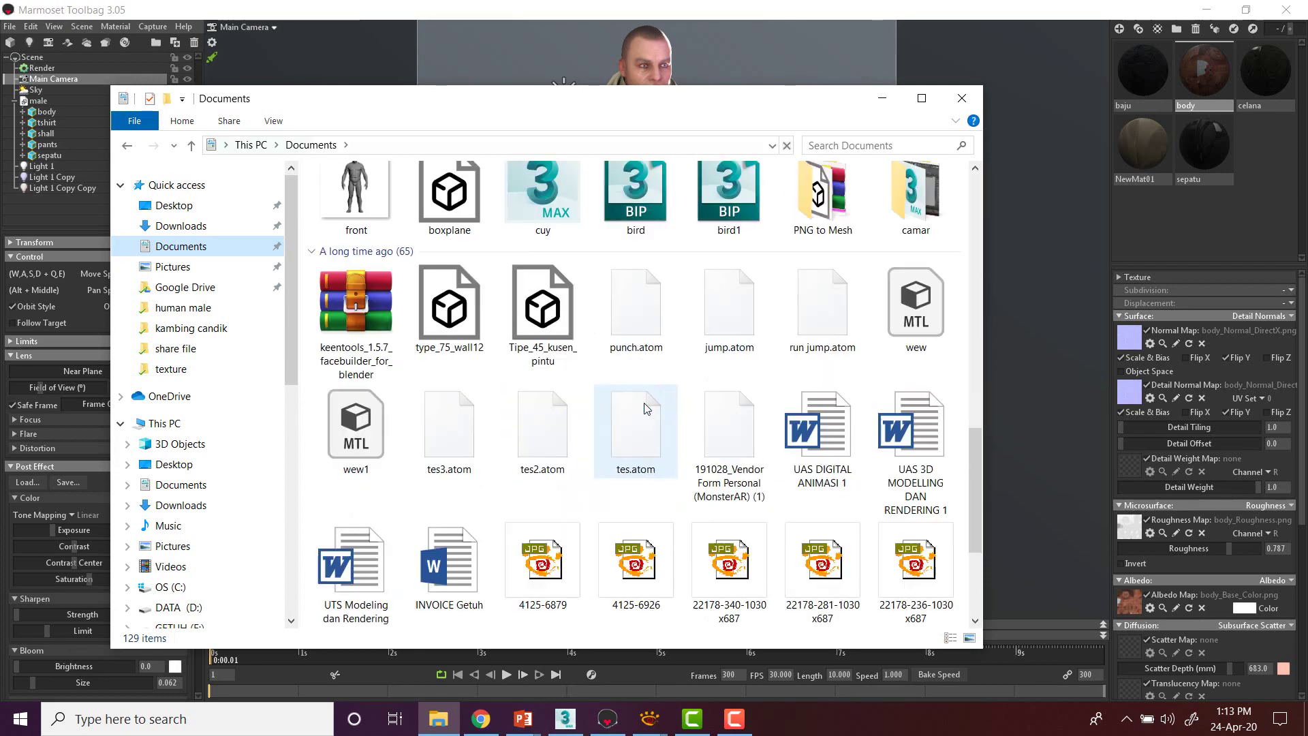
scroll(647, 409, "up", 20)
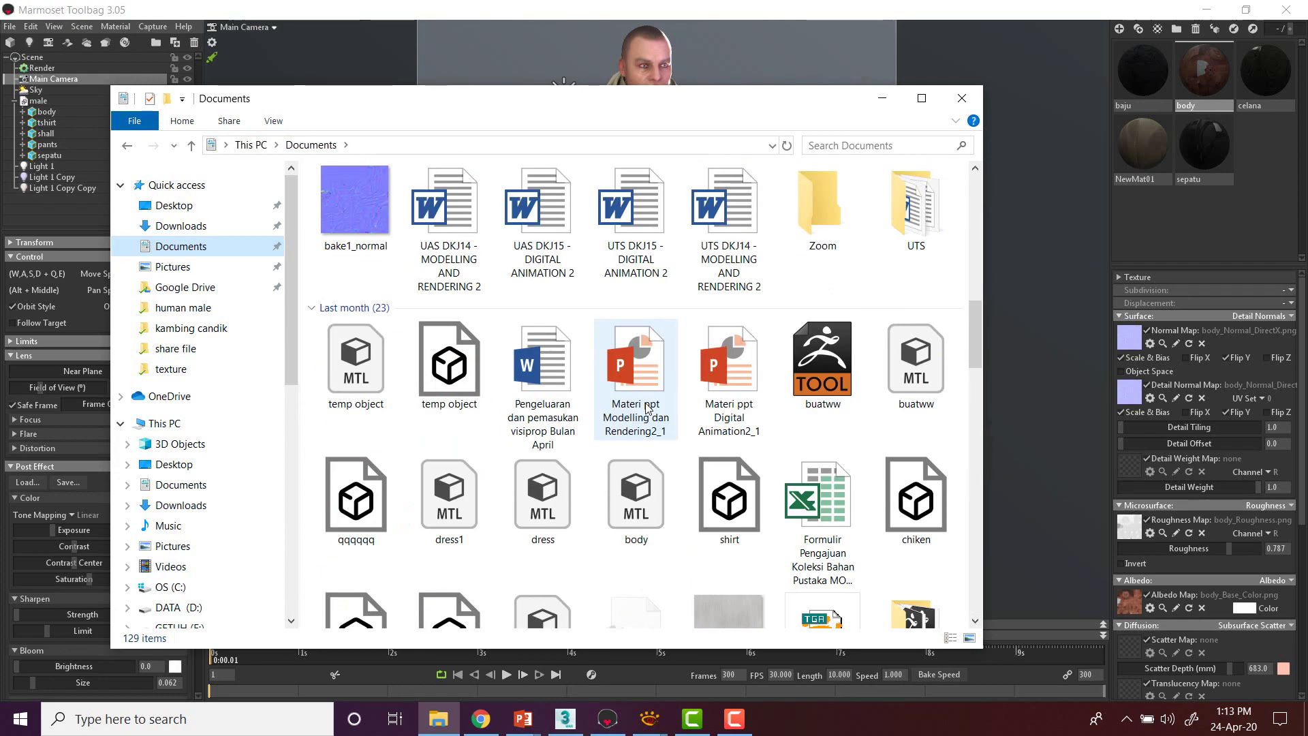
scroll(644, 402, "up", 2)
left_click(356, 232)
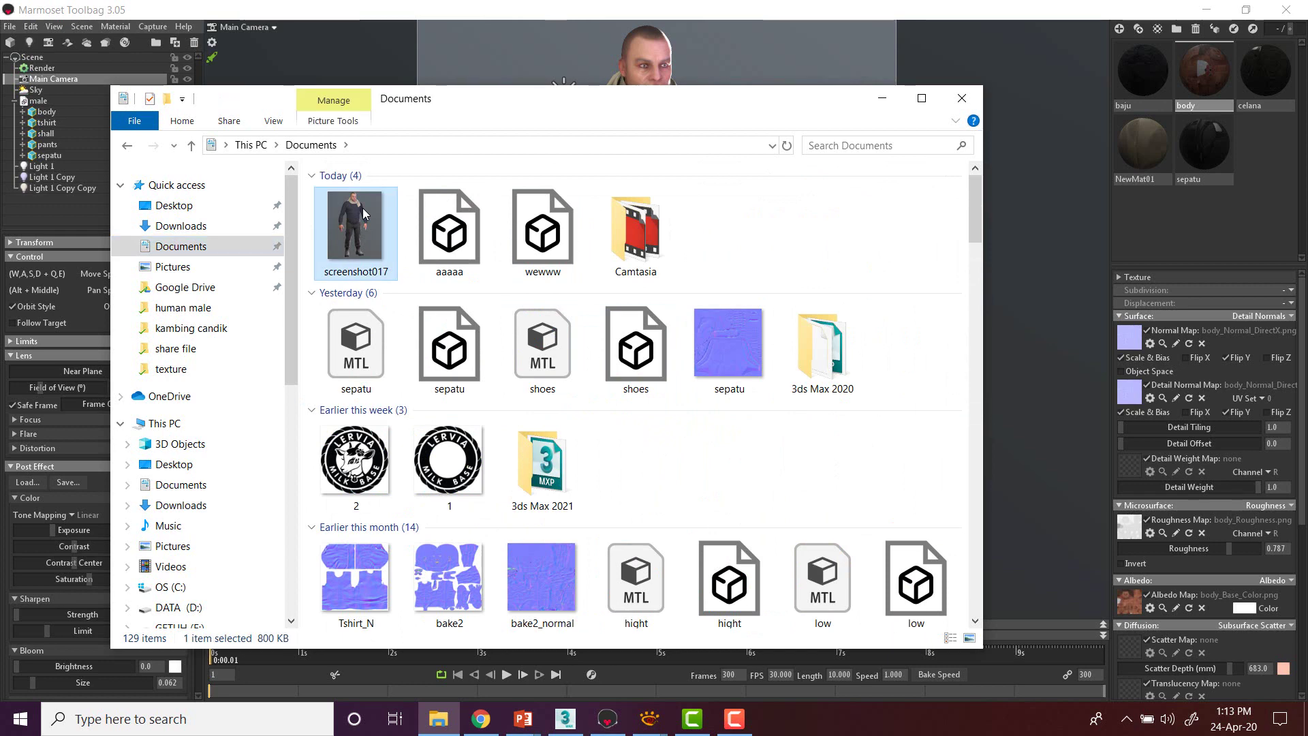
left_click(506, 6)
Step: Enable transparency for captured images in the capture settings, keeping PNG as the image format
left_click(152, 28)
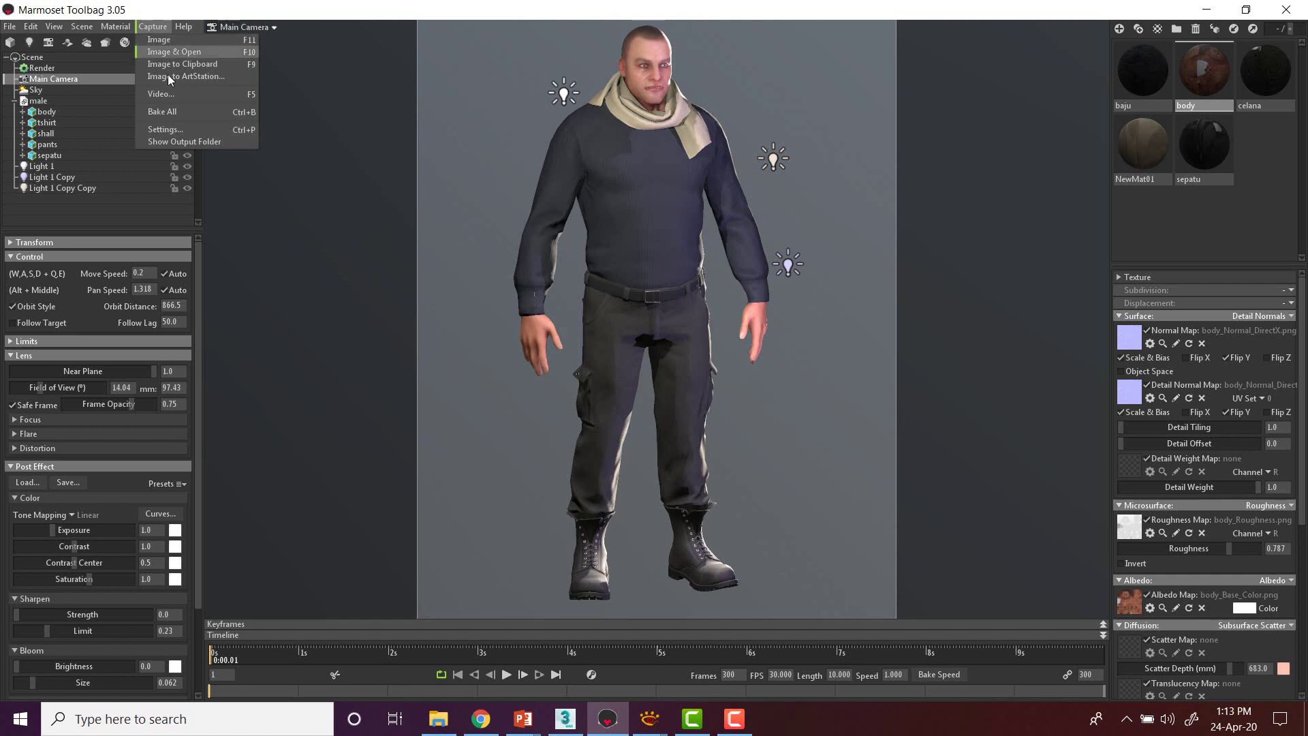
left_click(171, 129)
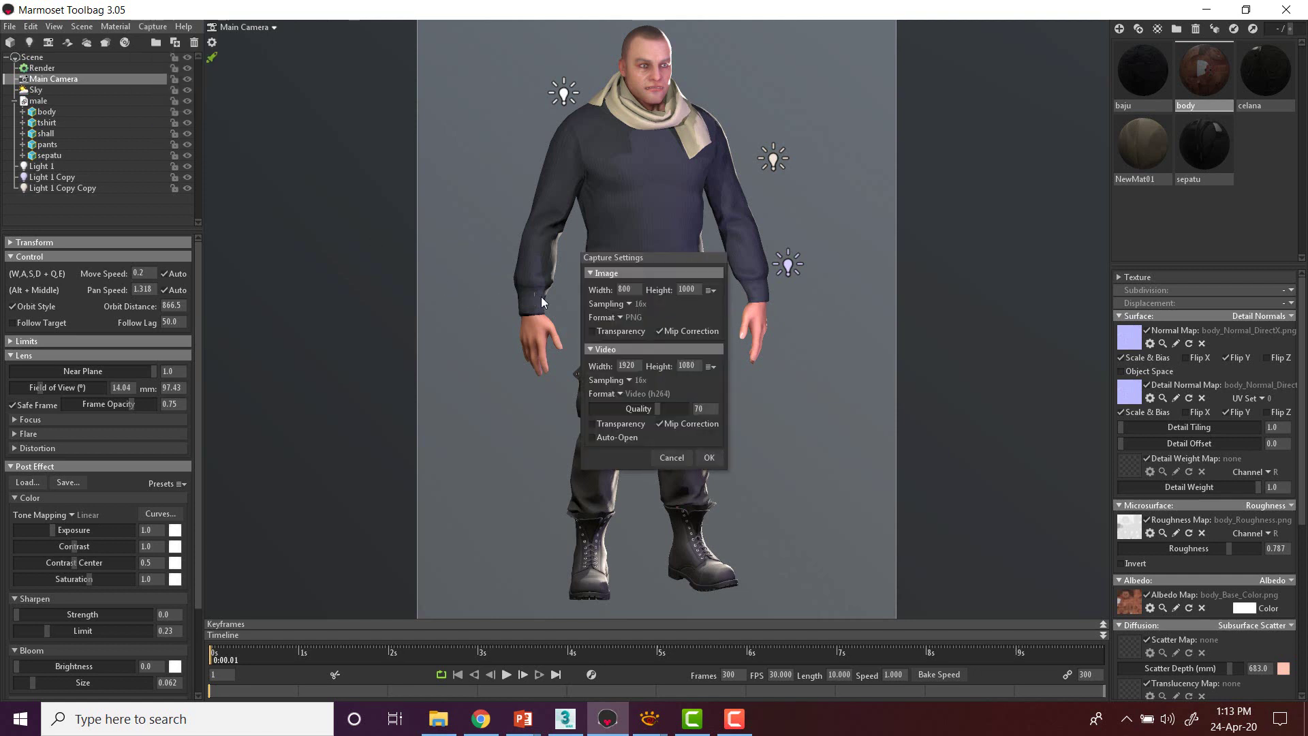
left_click(596, 333)
left_click(709, 458)
left_click(153, 26)
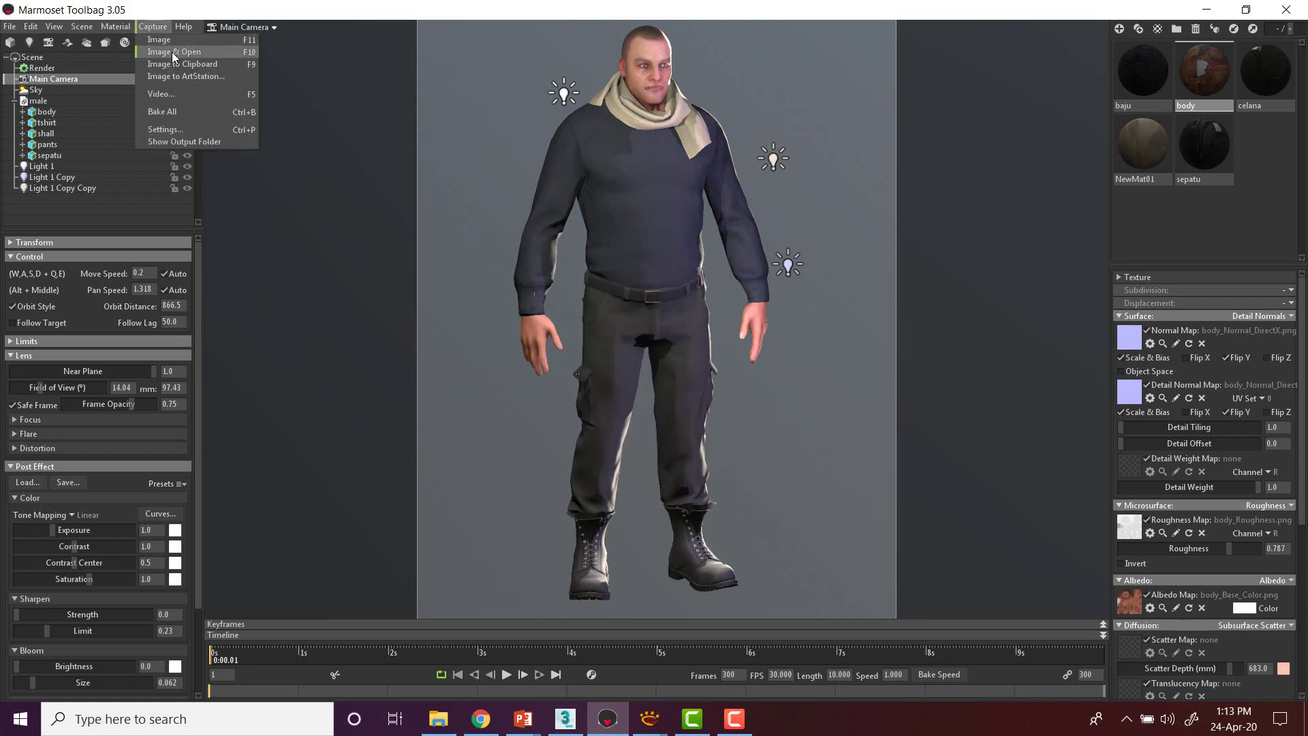
left_click(178, 130)
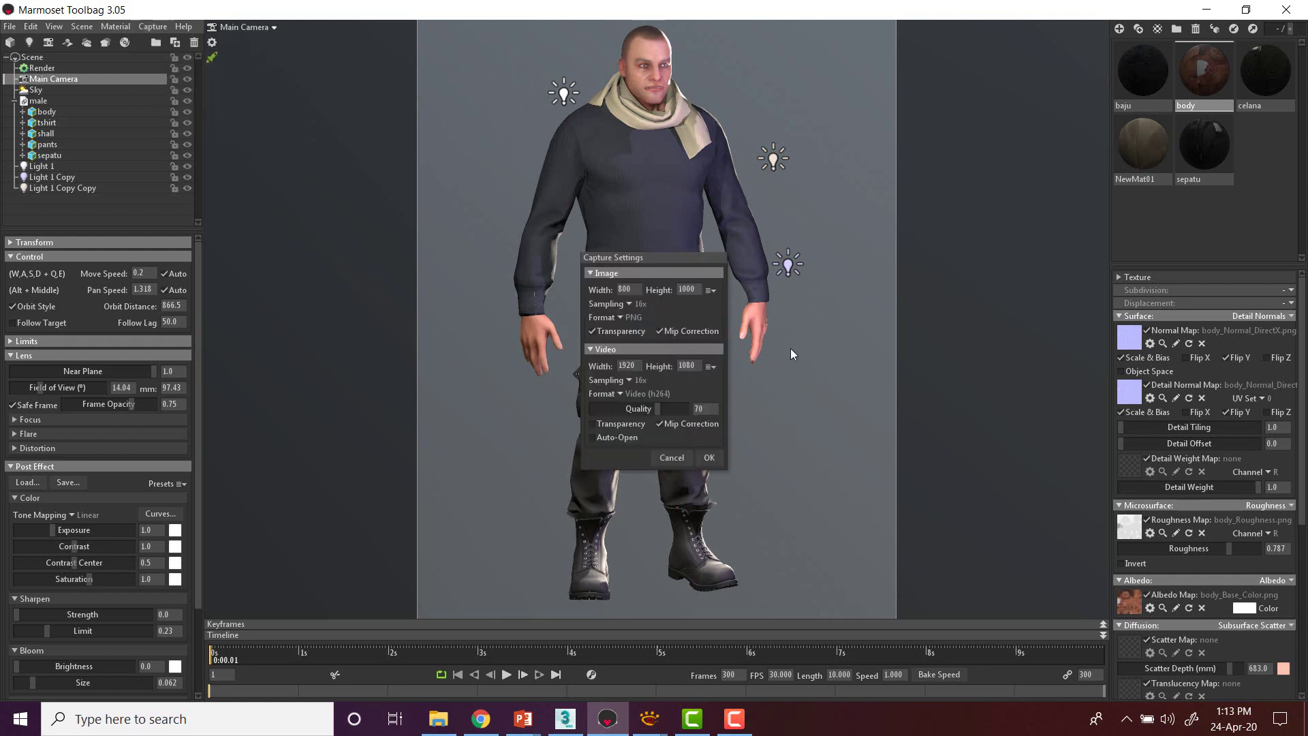
left_click(620, 318)
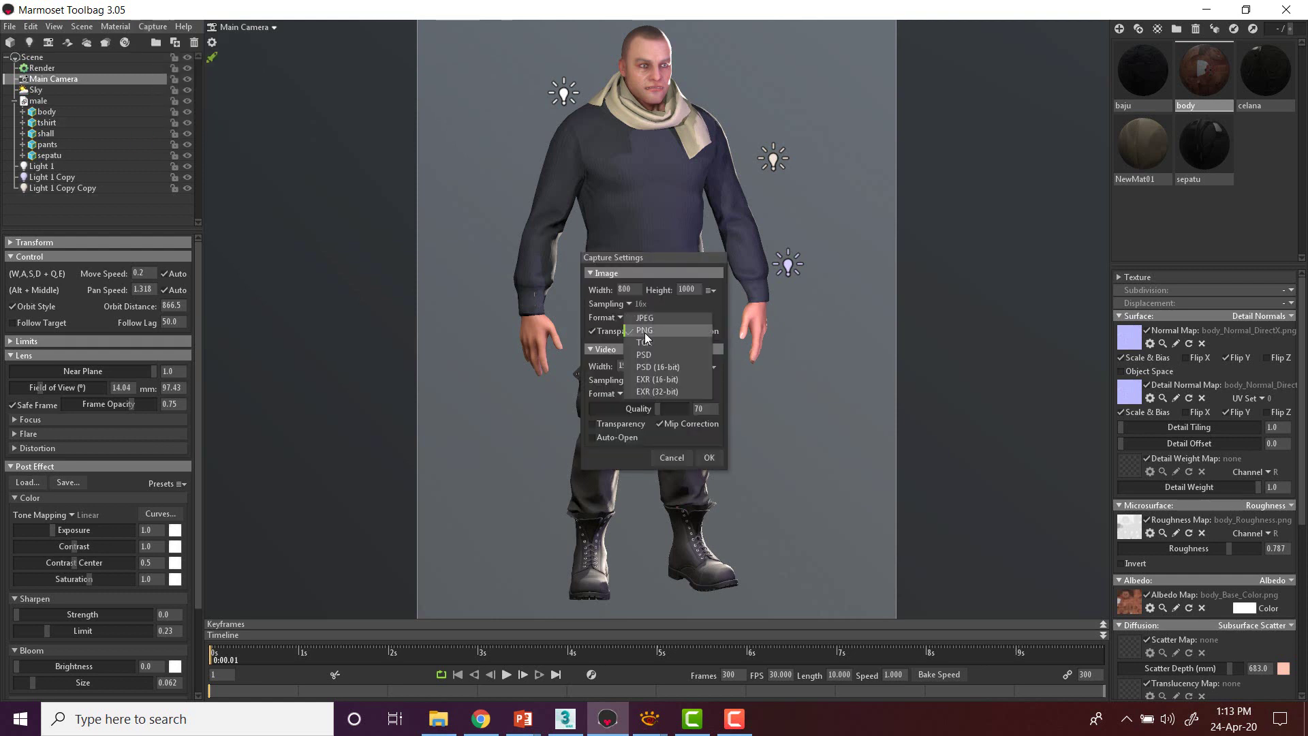
left_click(689, 318)
left_click(711, 458)
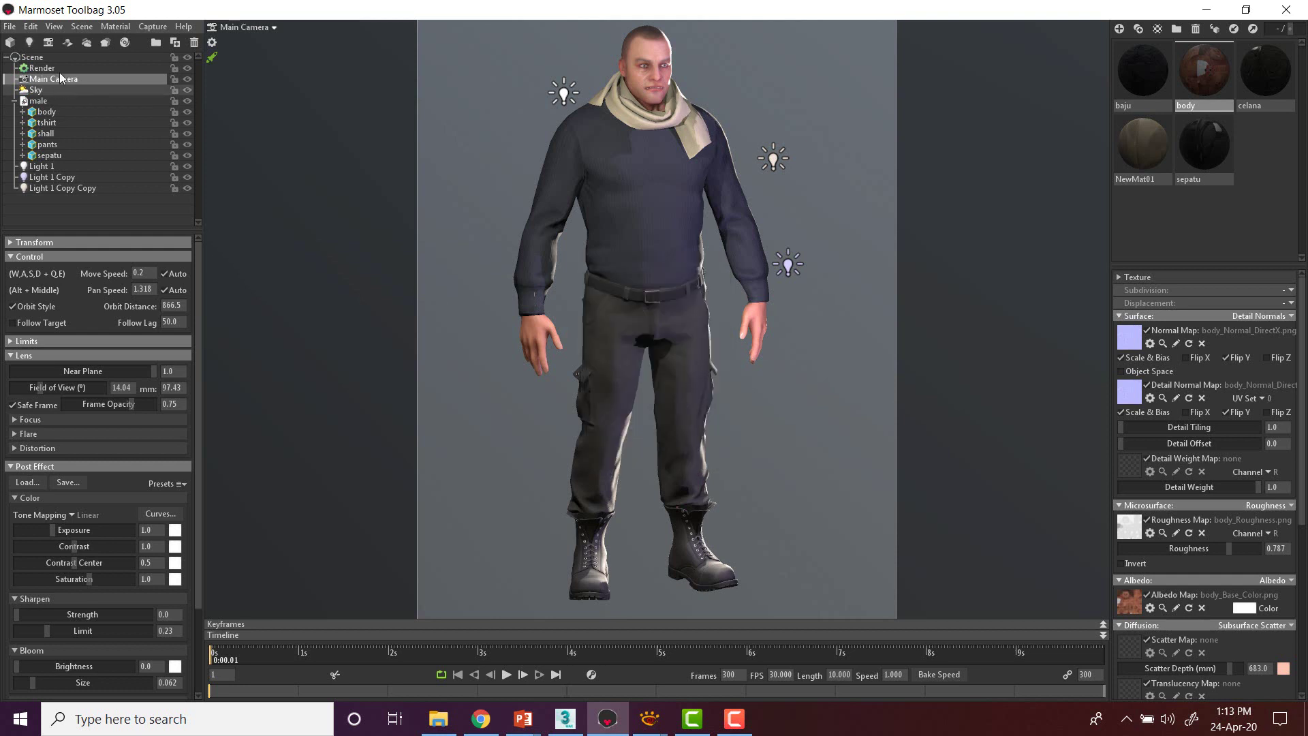
Step: Capture and open the character image with a transparent background, inspect the head and upper body, and close the viewer
left_click(144, 26)
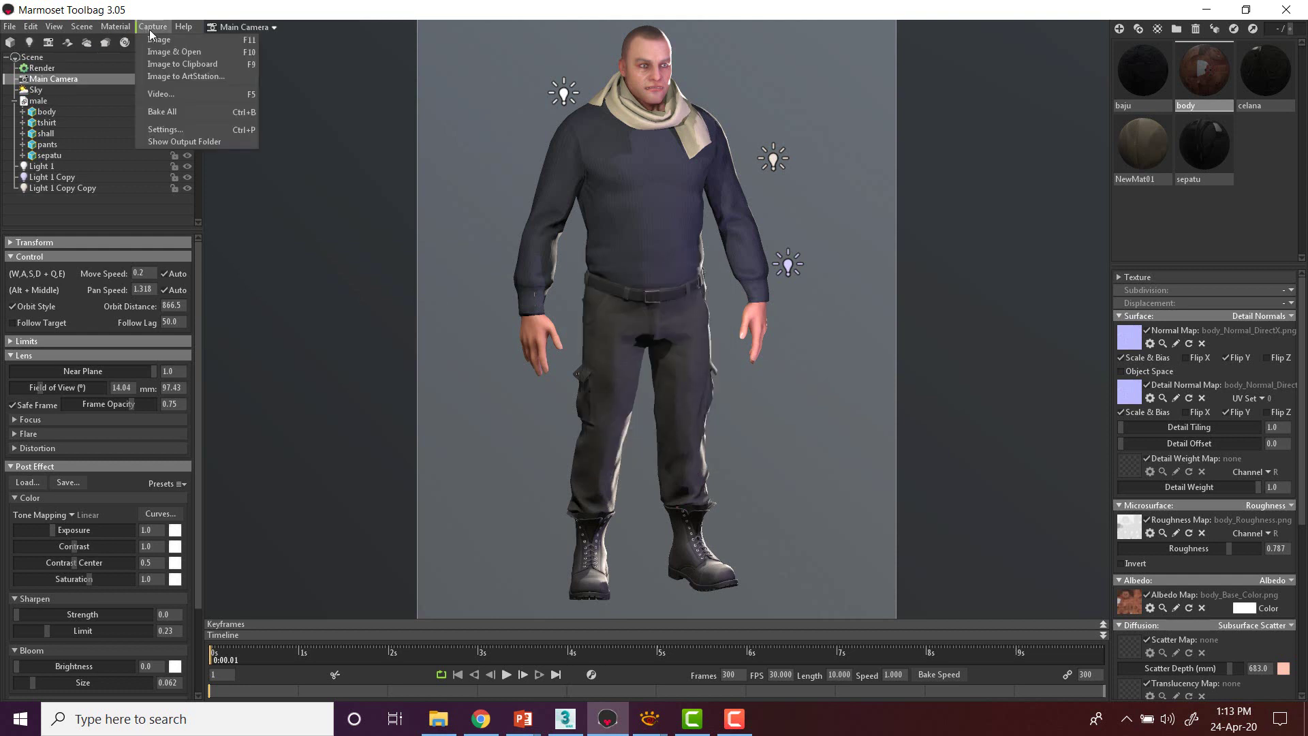
left_click(195, 52)
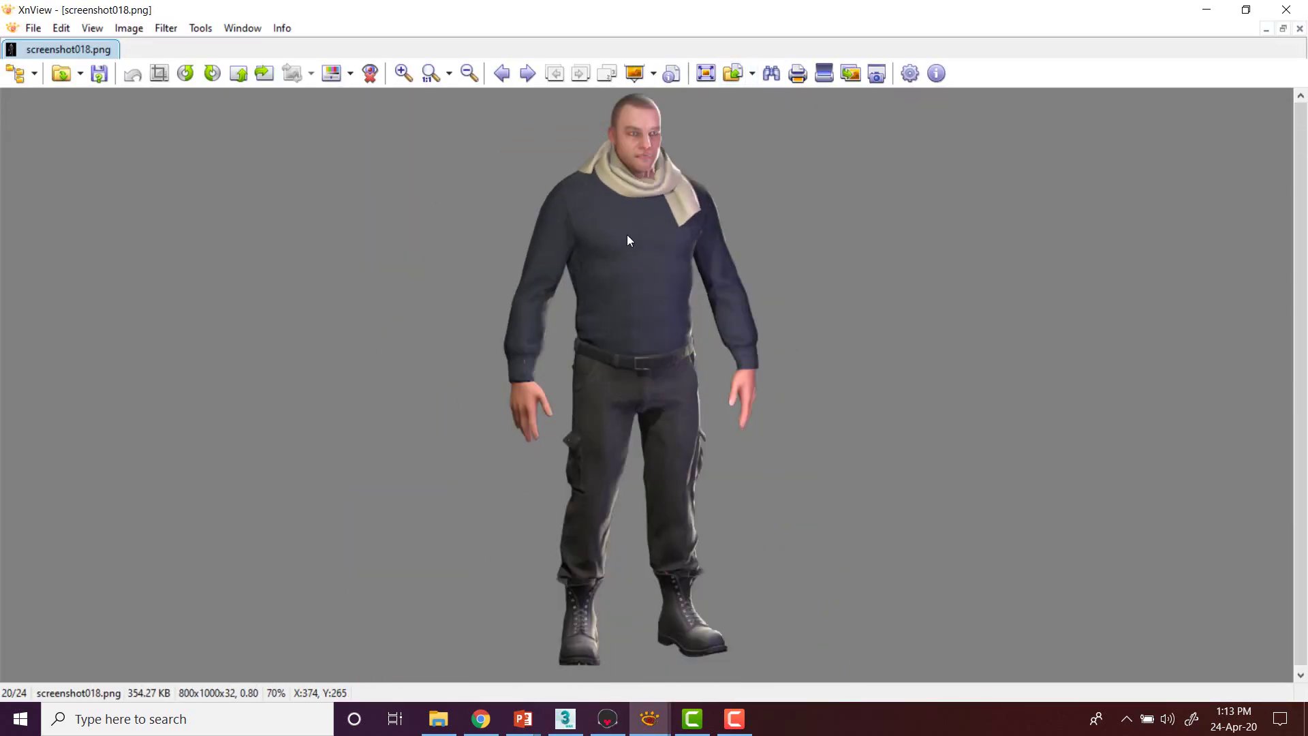
scroll(627, 234, "up", 3)
left_click_drag(628, 272, 631, 442)
scroll(635, 246, "up", 1)
scroll(636, 244, "down", 1)
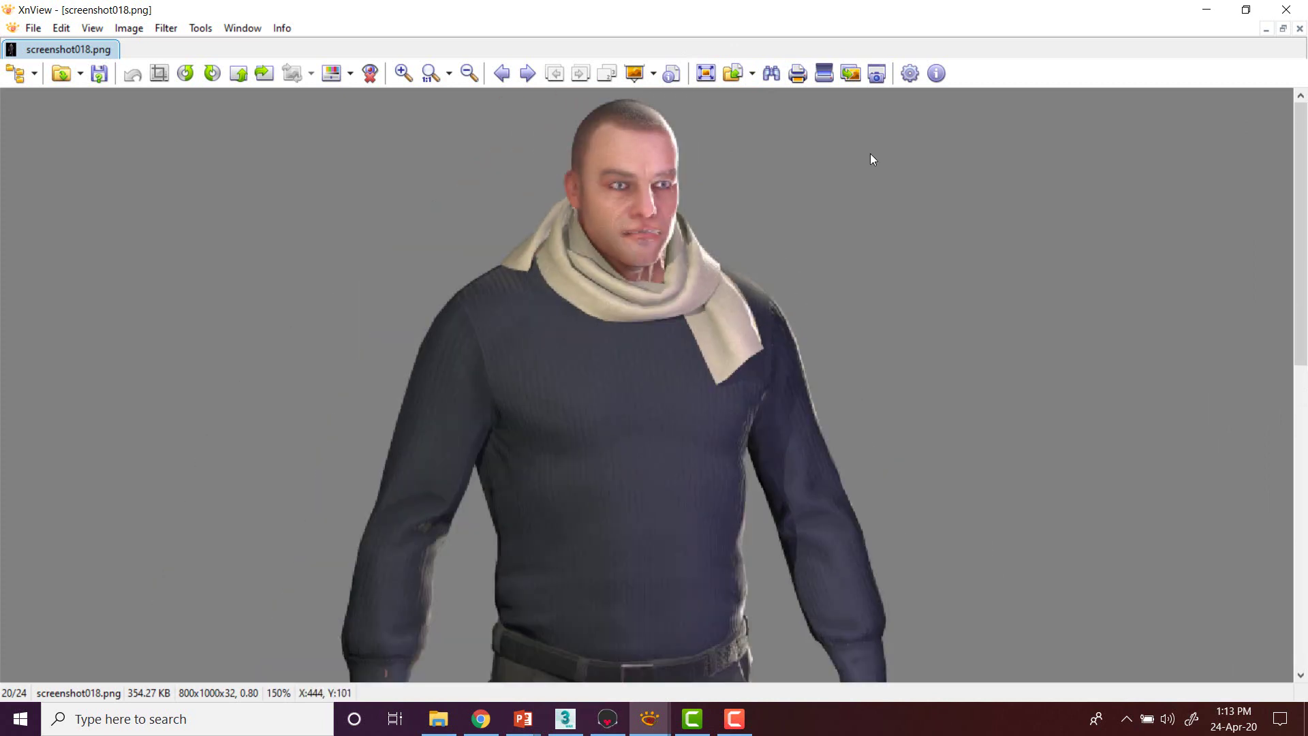
left_click(1288, 9)
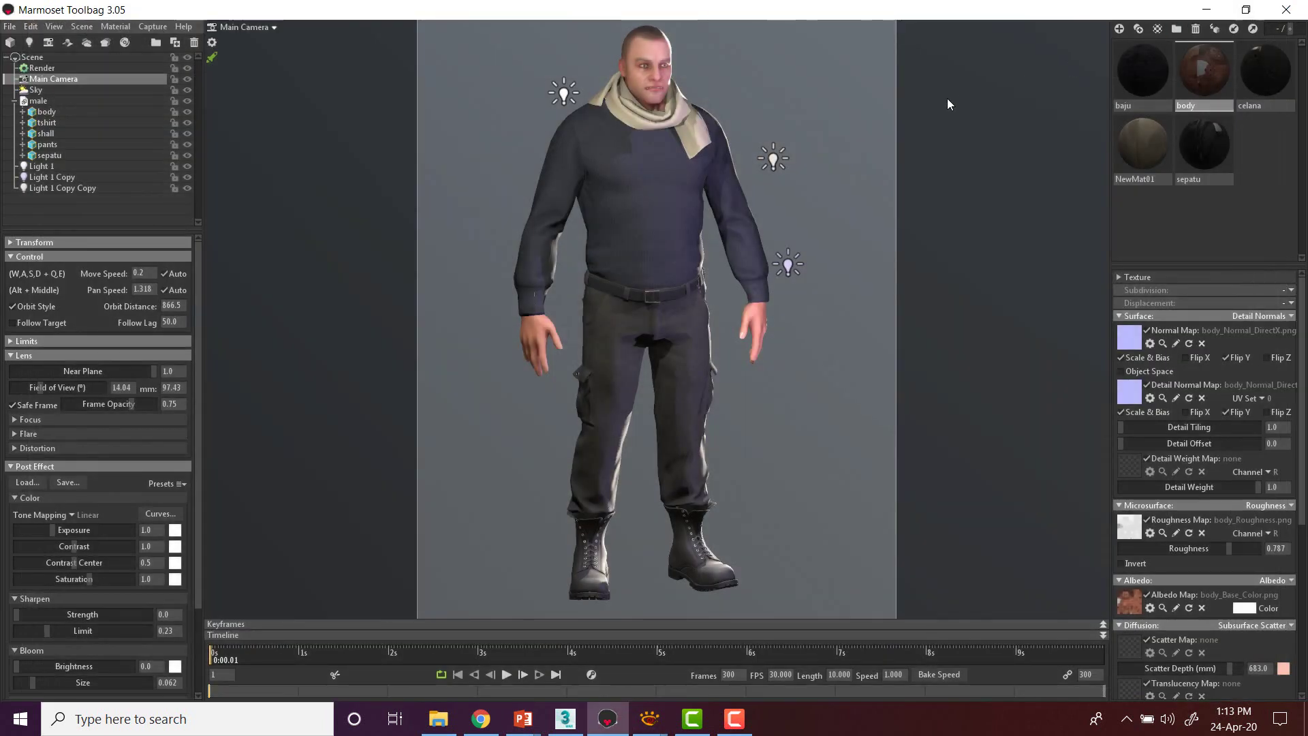